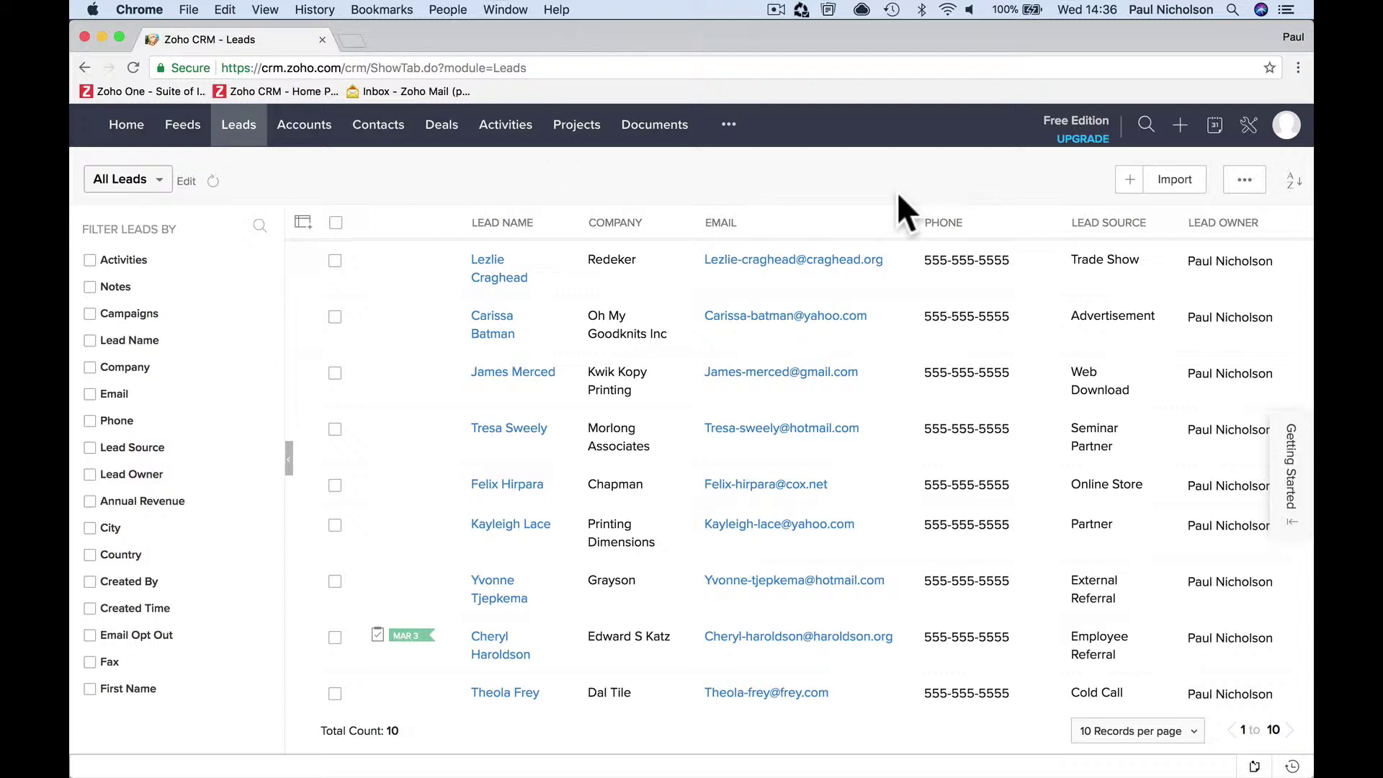
Start a new lead and enter West End Pharmacy as its company.
click(1120, 187)
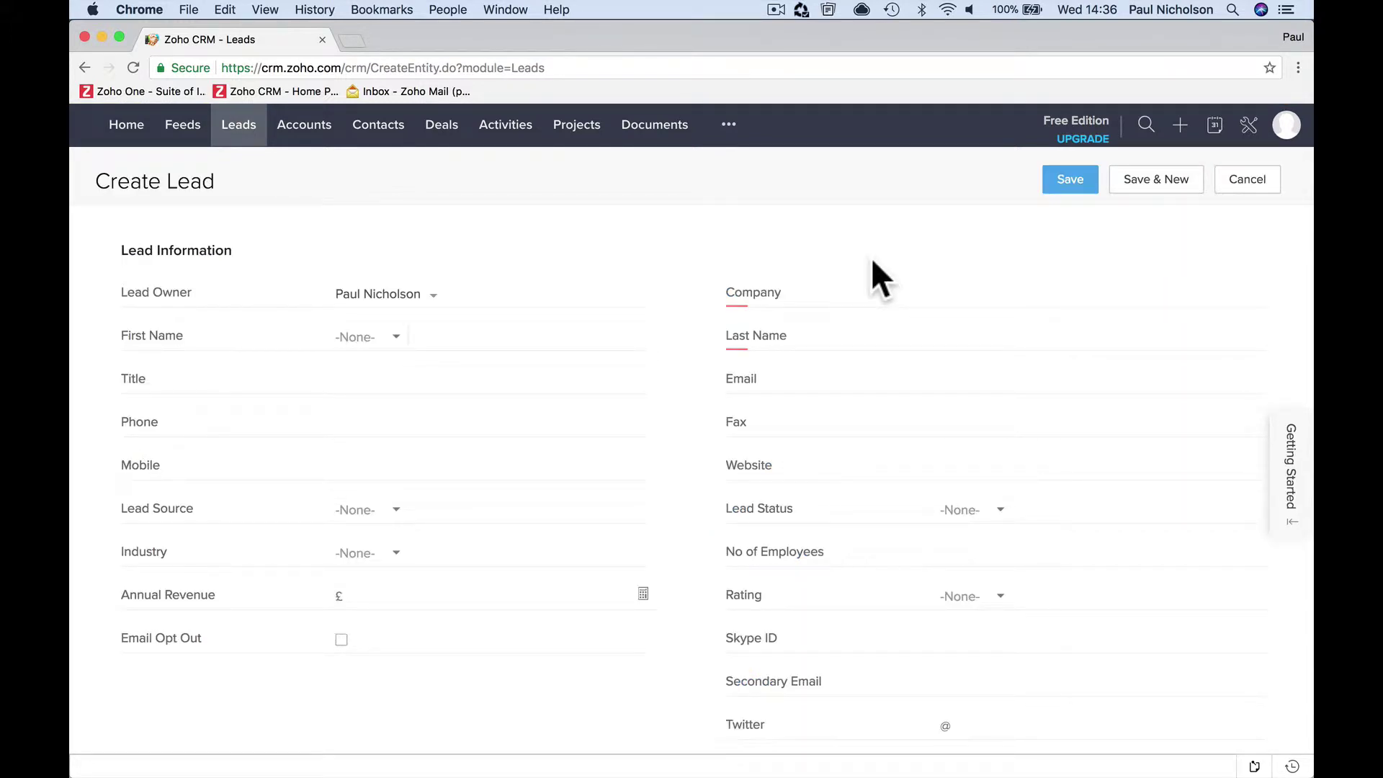
click(906, 306)
text(West )
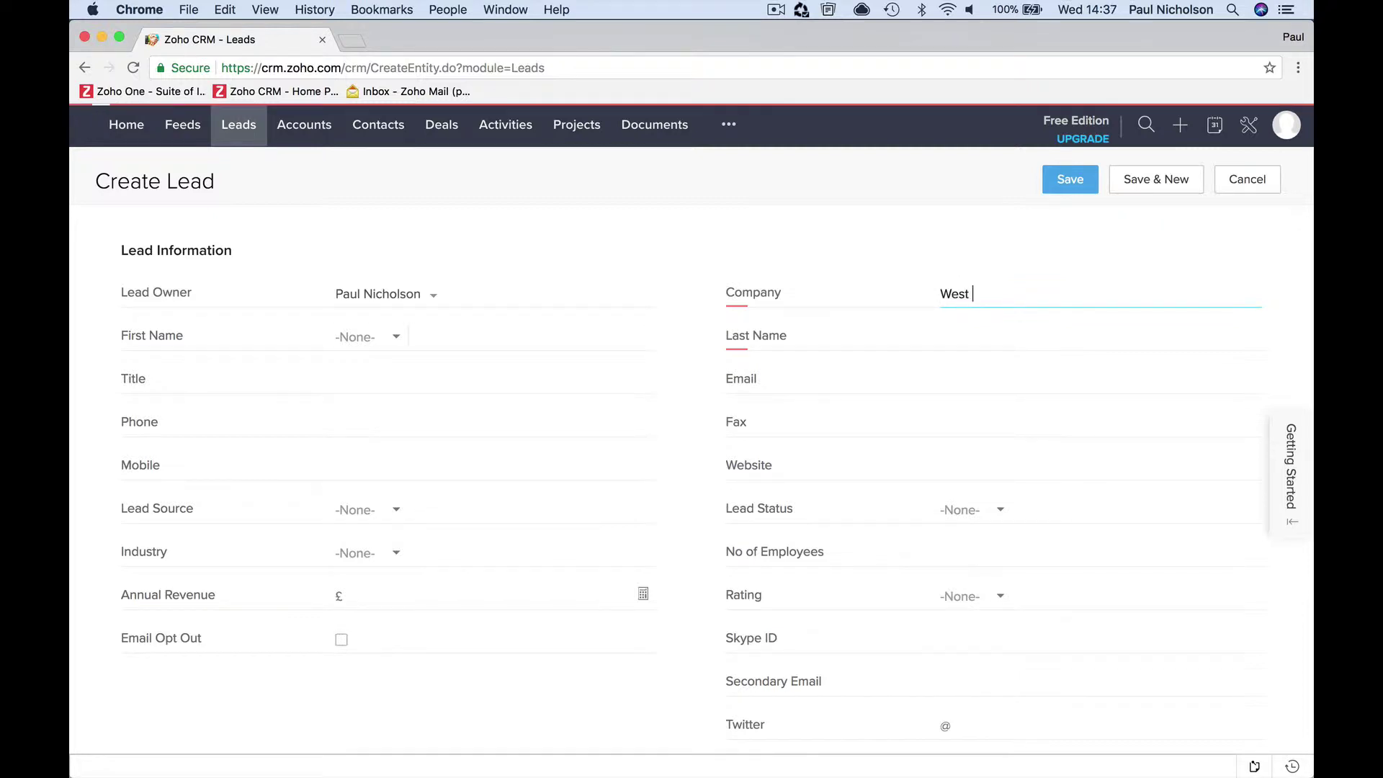
text(End Pha)
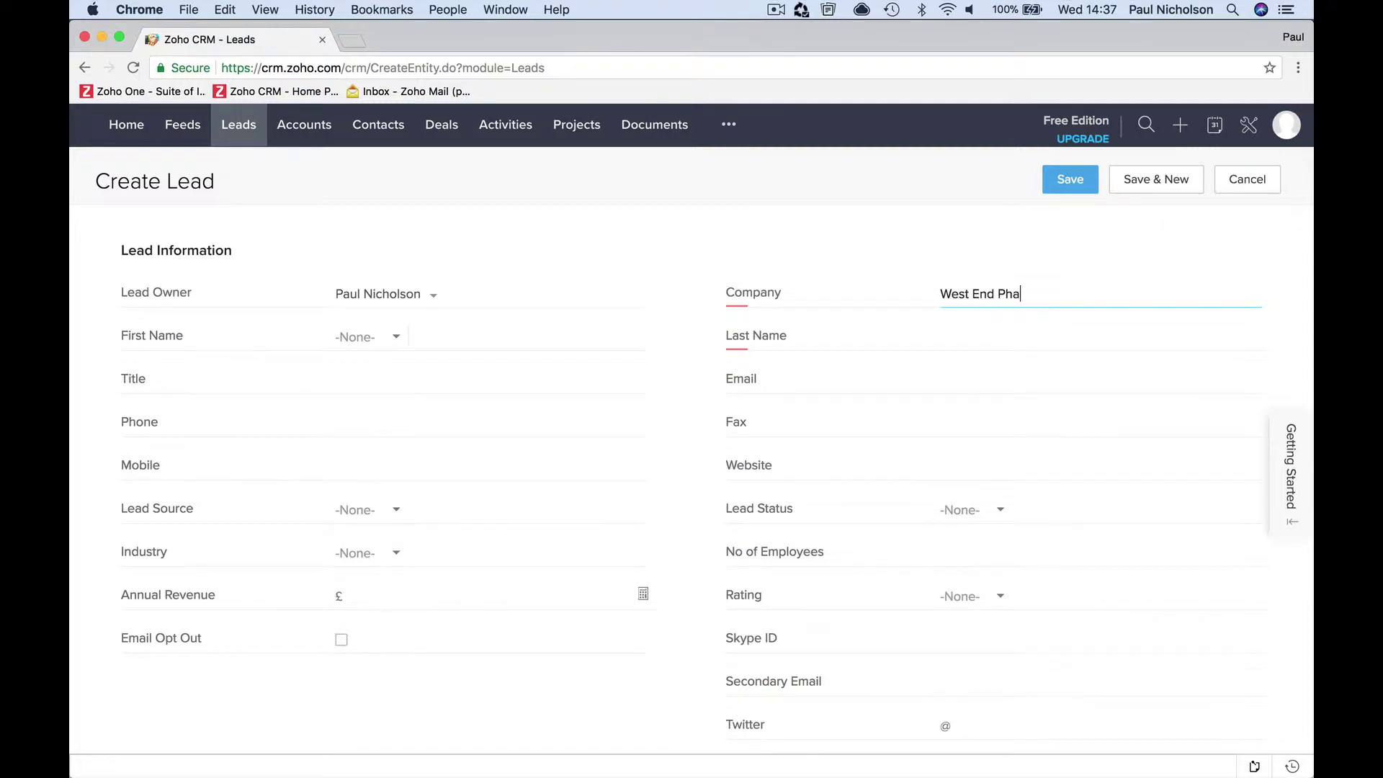
text(rmacy)
Enter Manager as the new lead's last name.
click(529, 337)
key(Tab)
text(Manage)
key(Tab)
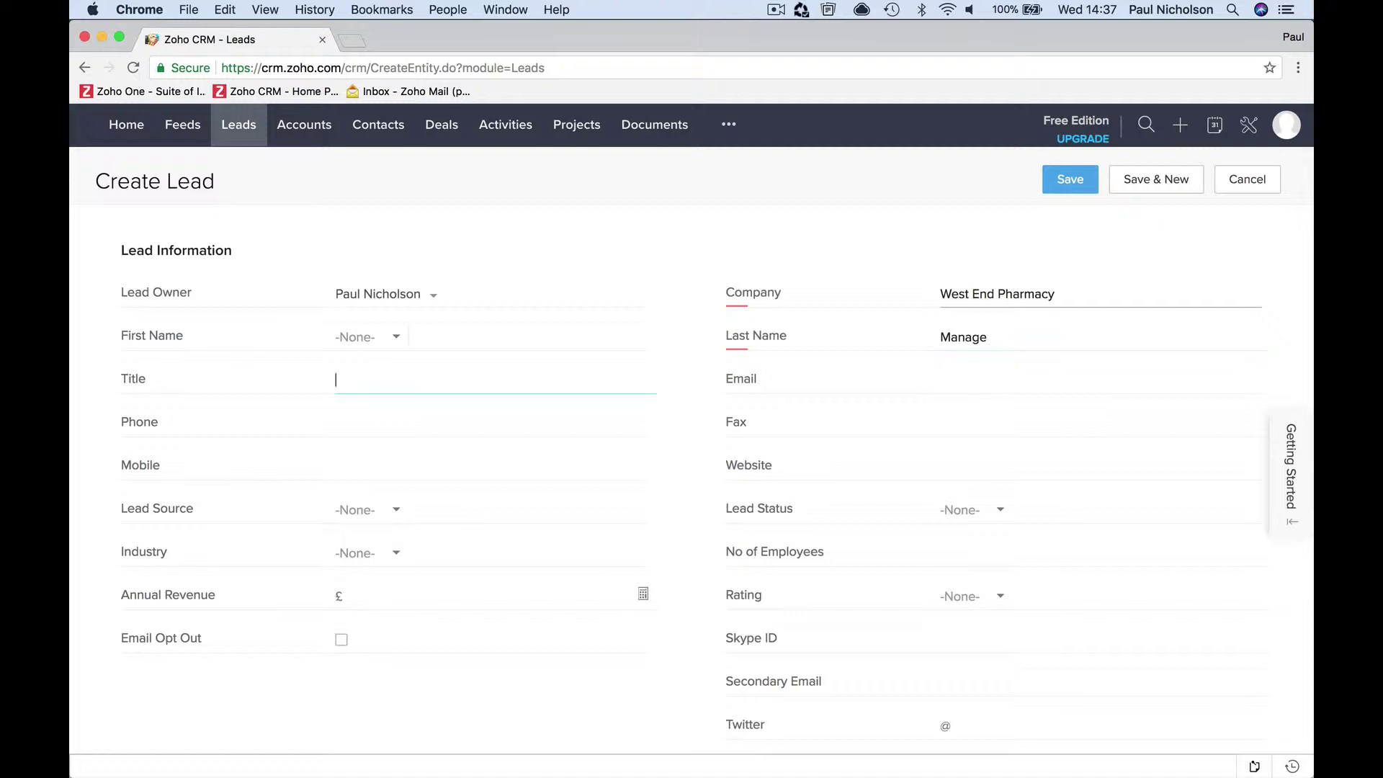
key(shift+Tab)
key(Right)
text(r)
key(Tab)
Add the description "Broken into last night. Alarm did not go off." to the lead and save it.
scroll(633, 380, down, 6)
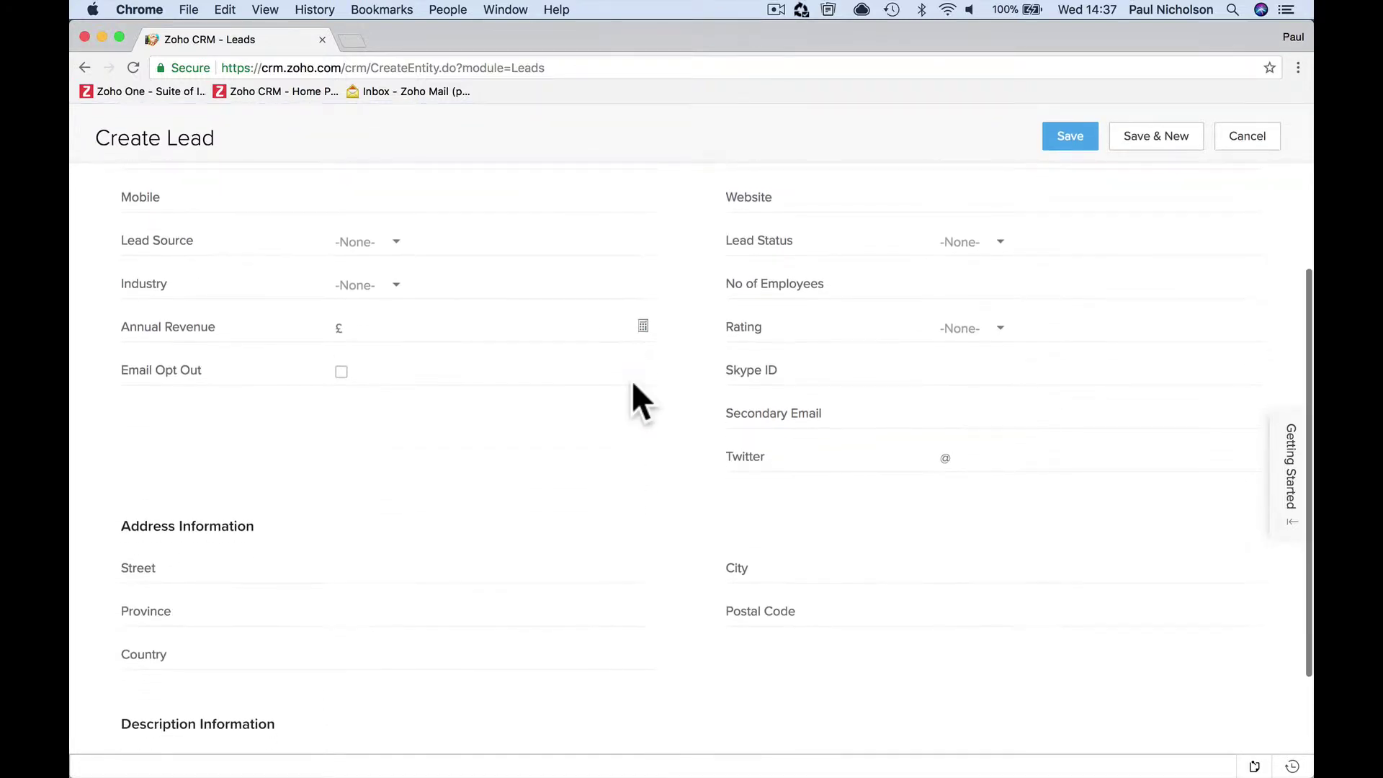
click(478, 609)
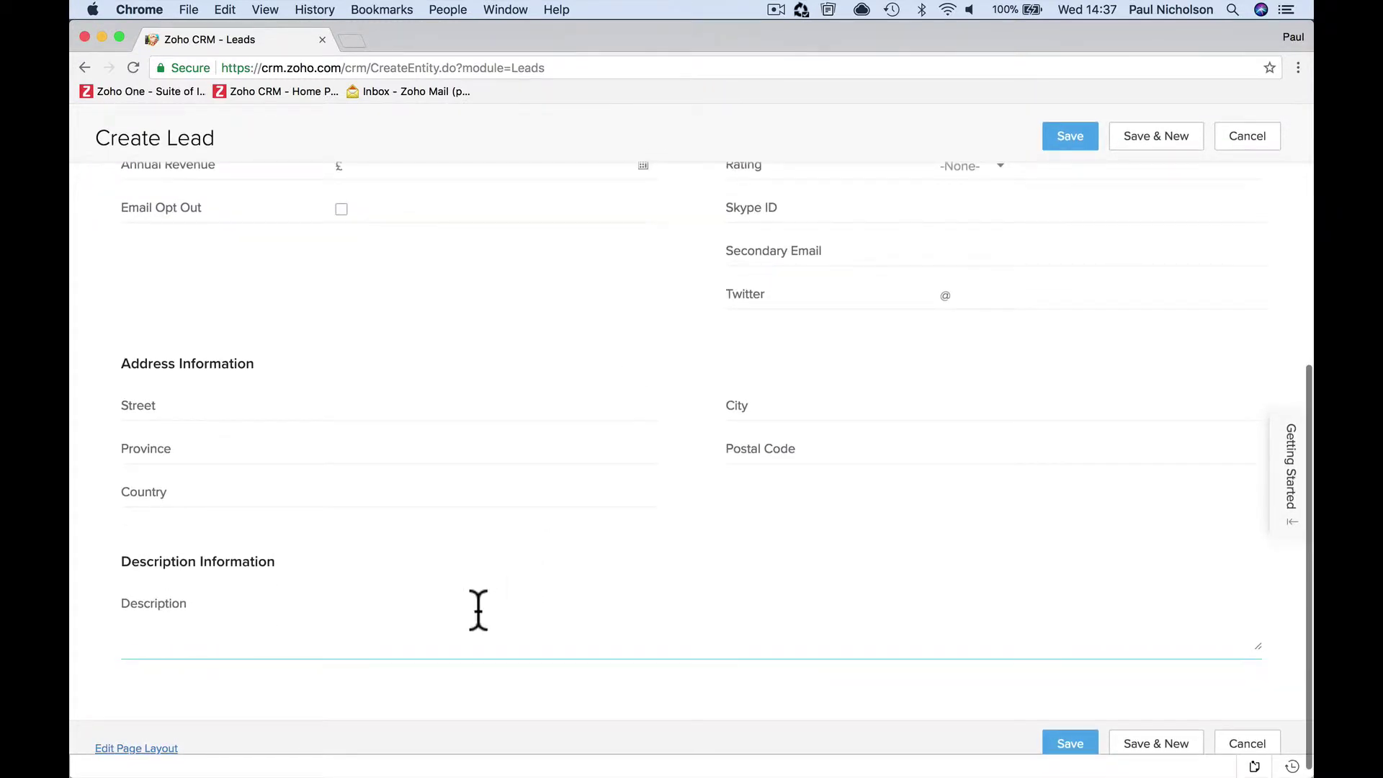
text(Broken in)
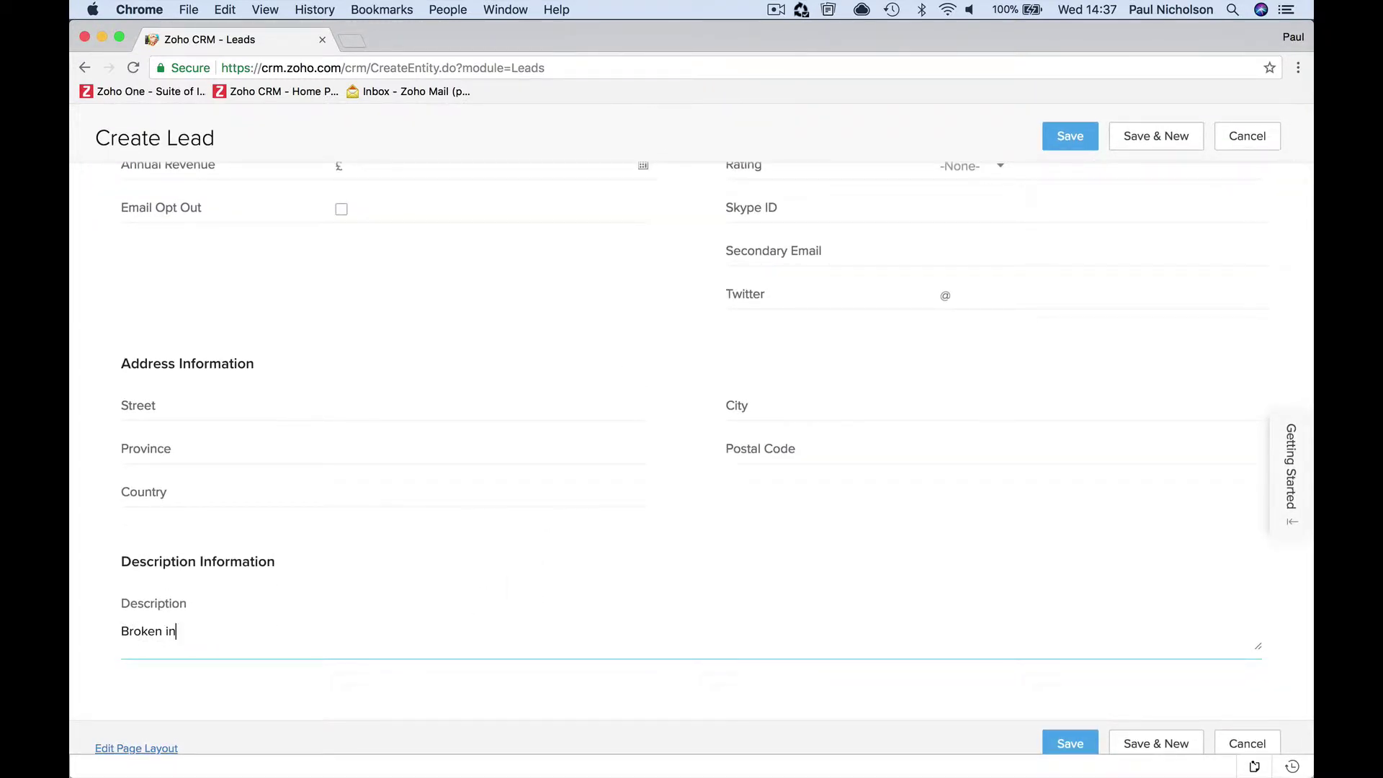
text(to last night. Alarm did not go of.)
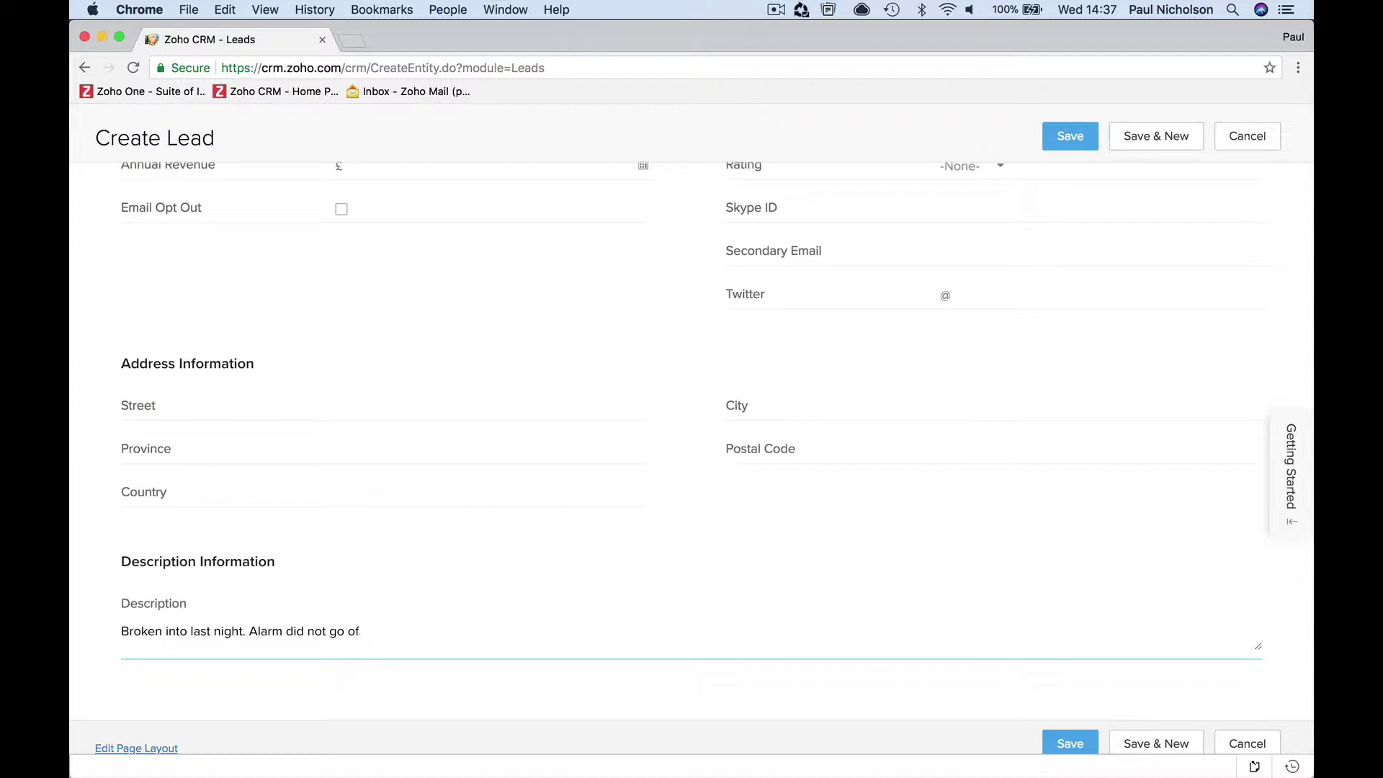
key(Left)
text(f)
click(1049, 739)
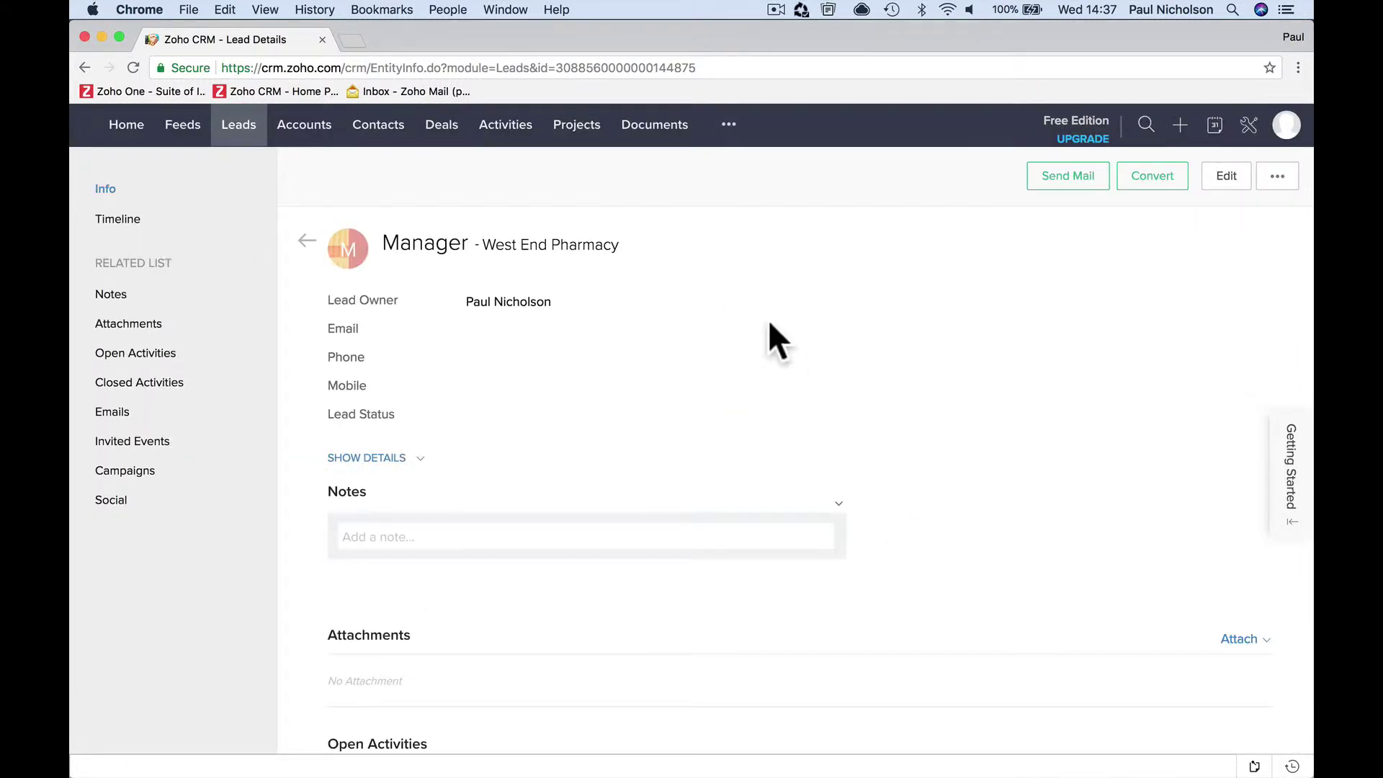
Look over the leads list, its available views and the activity feeds.
click(234, 135)
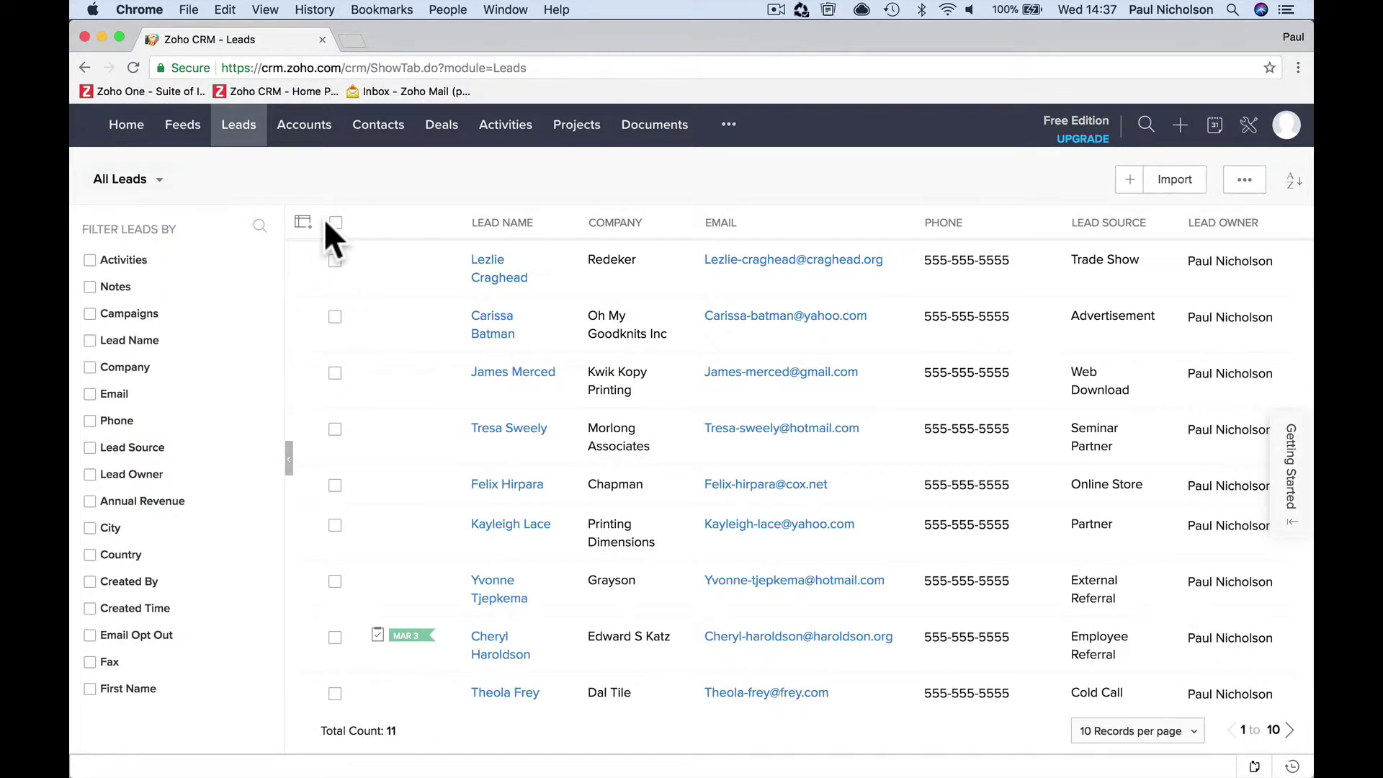
click(157, 180)
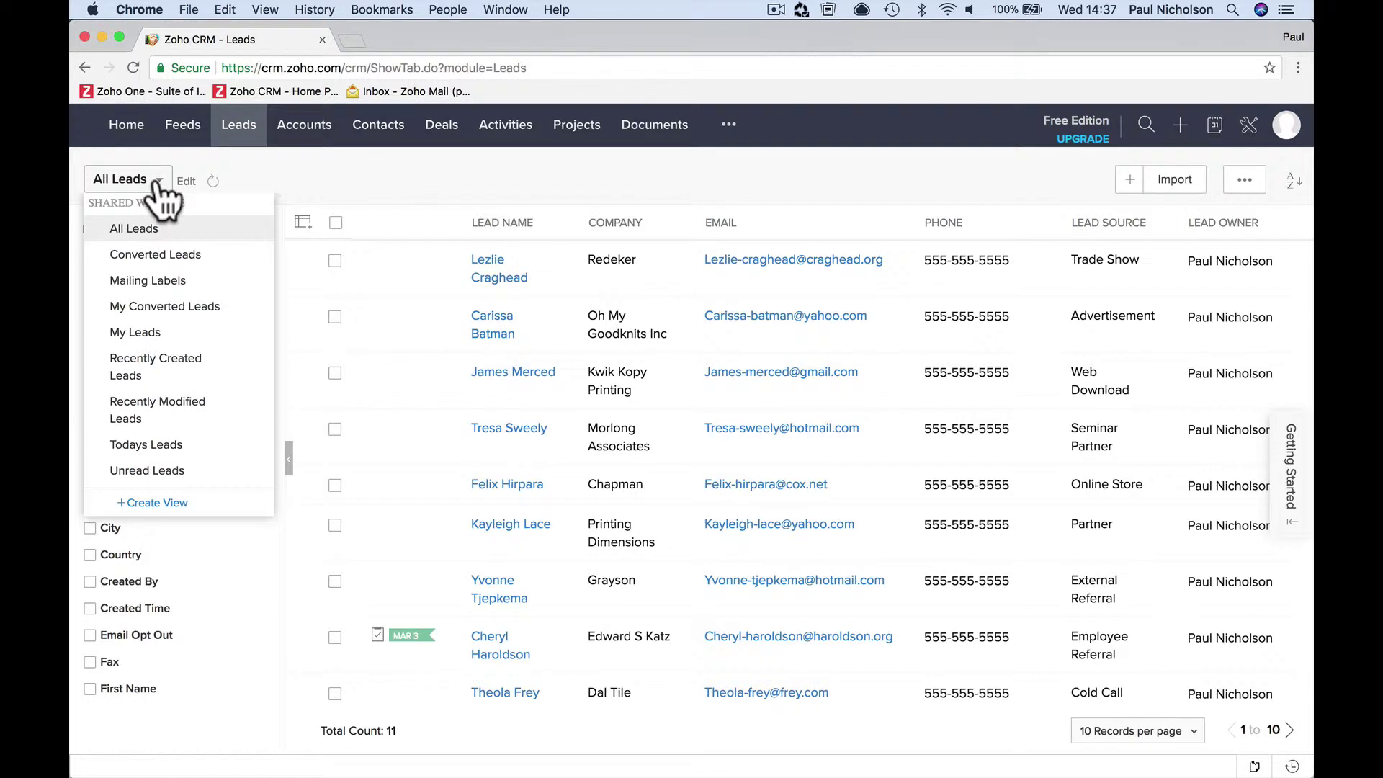
click(189, 141)
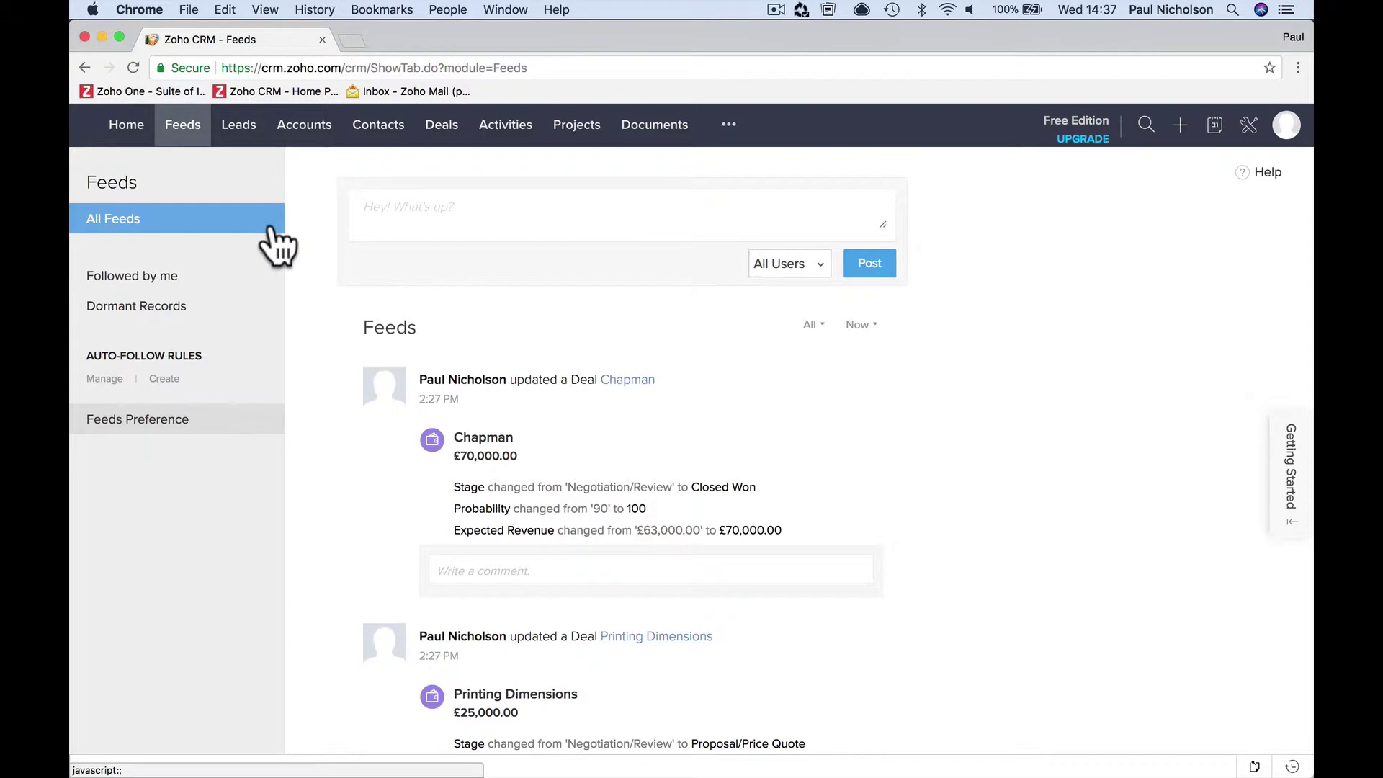
Find the West End Pharmacy lead among Todays Leads on the home page and open its record.
click(131, 130)
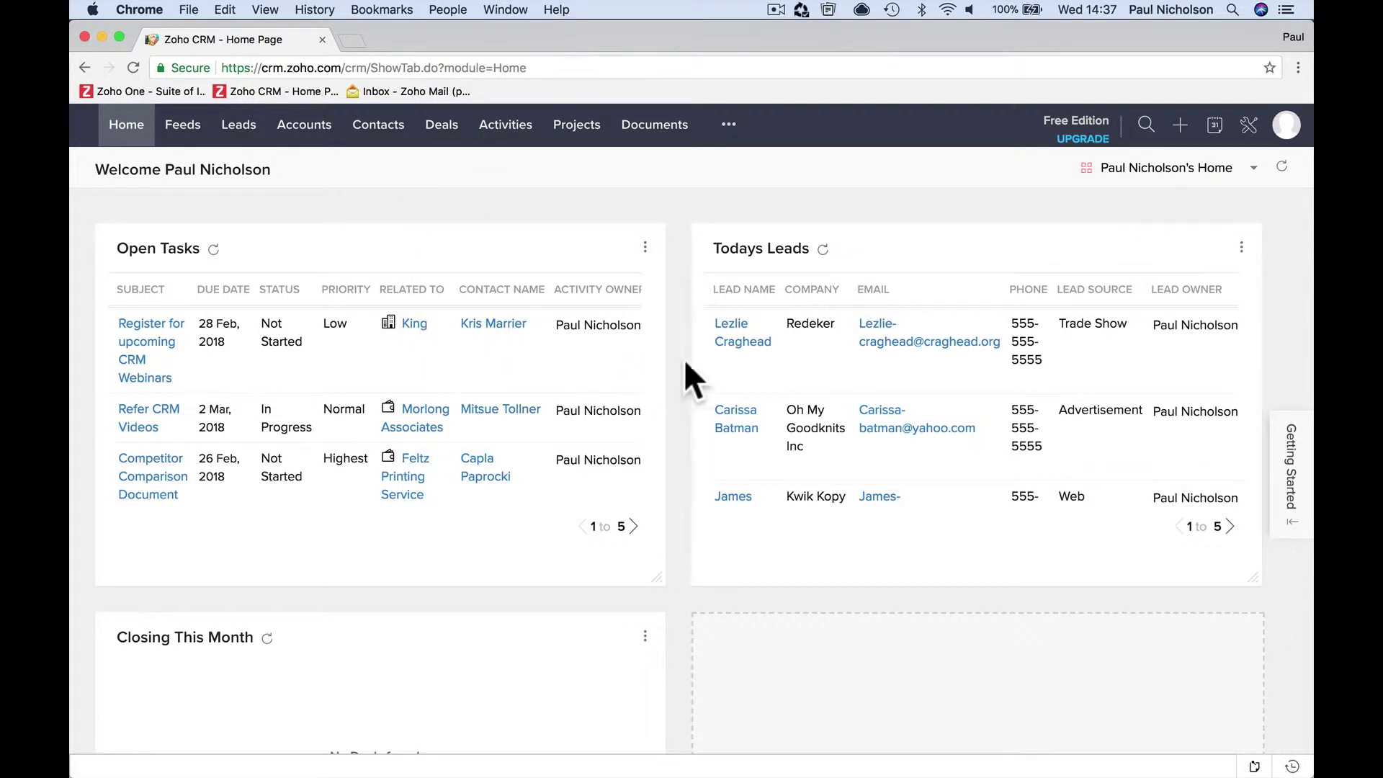
mouse_move(822, 260)
click(1230, 529)
click(1231, 528)
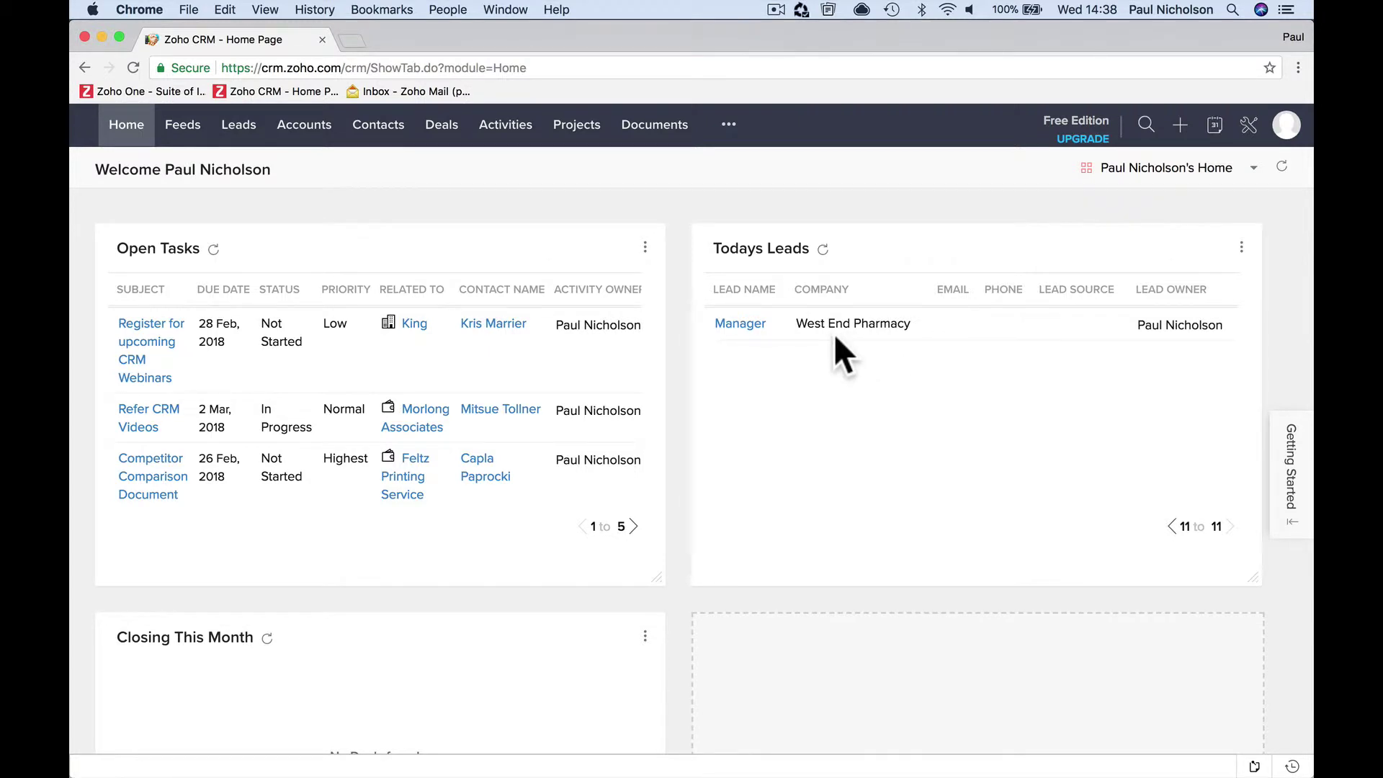
click(743, 328)
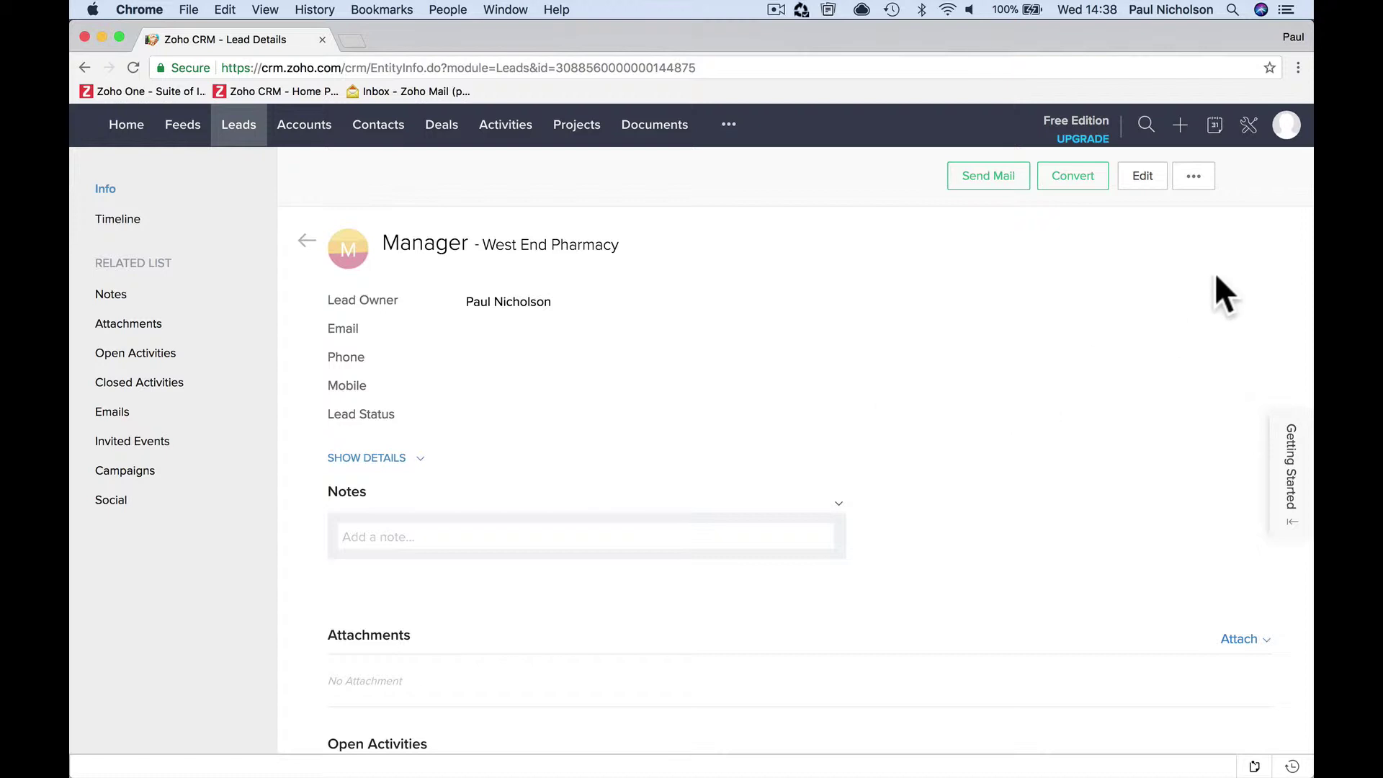
Start a new task under the lead's open activities with the subject Call Find Out More.
scroll(848, 468, down, 10)
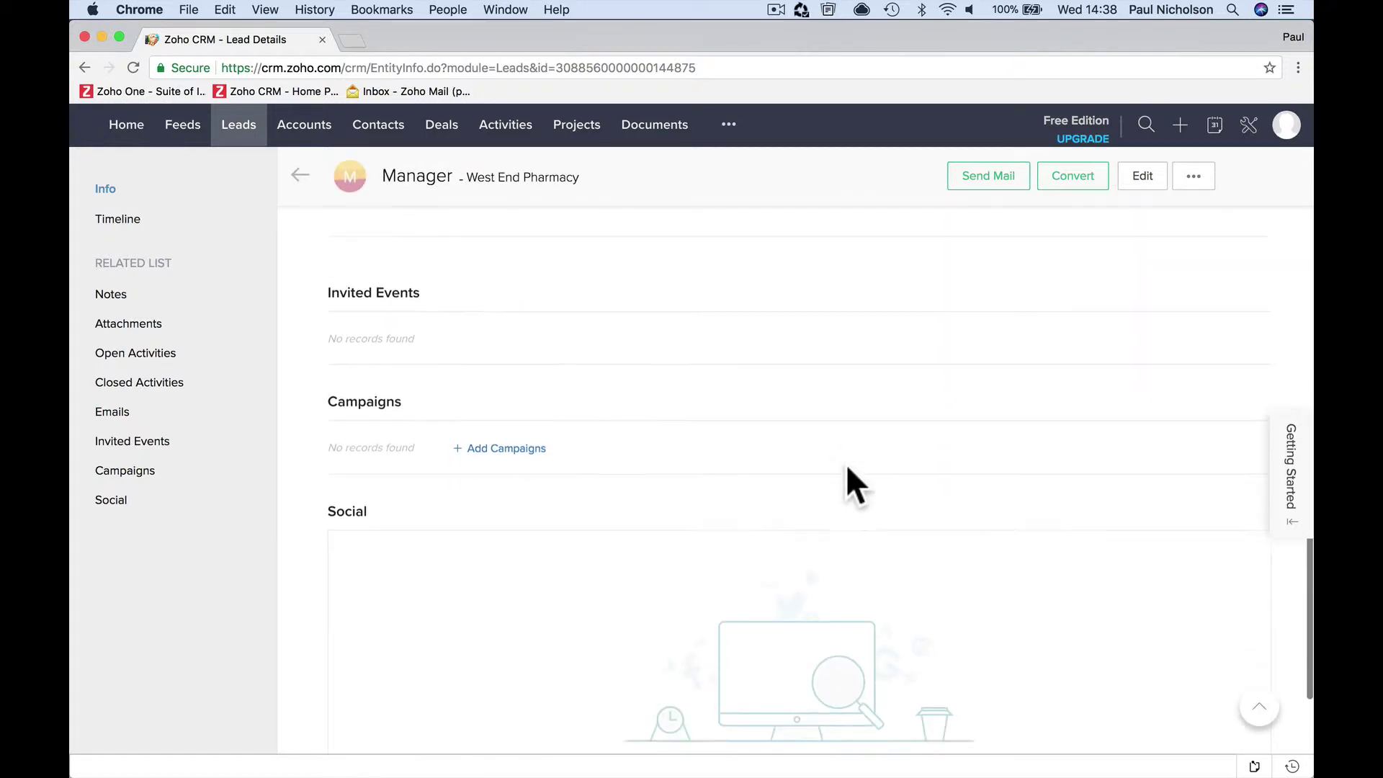
scroll(848, 468, down, 2)
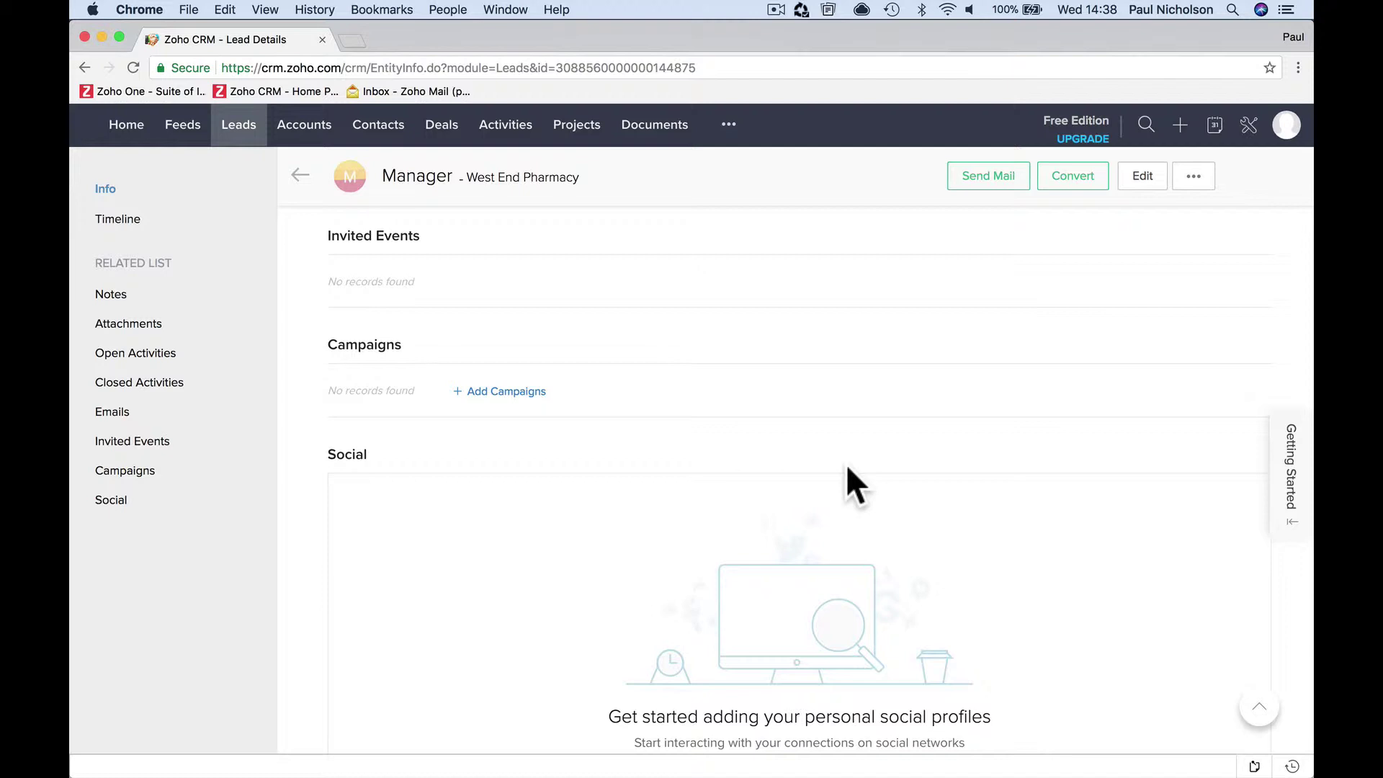
scroll(846, 464, up, 12)
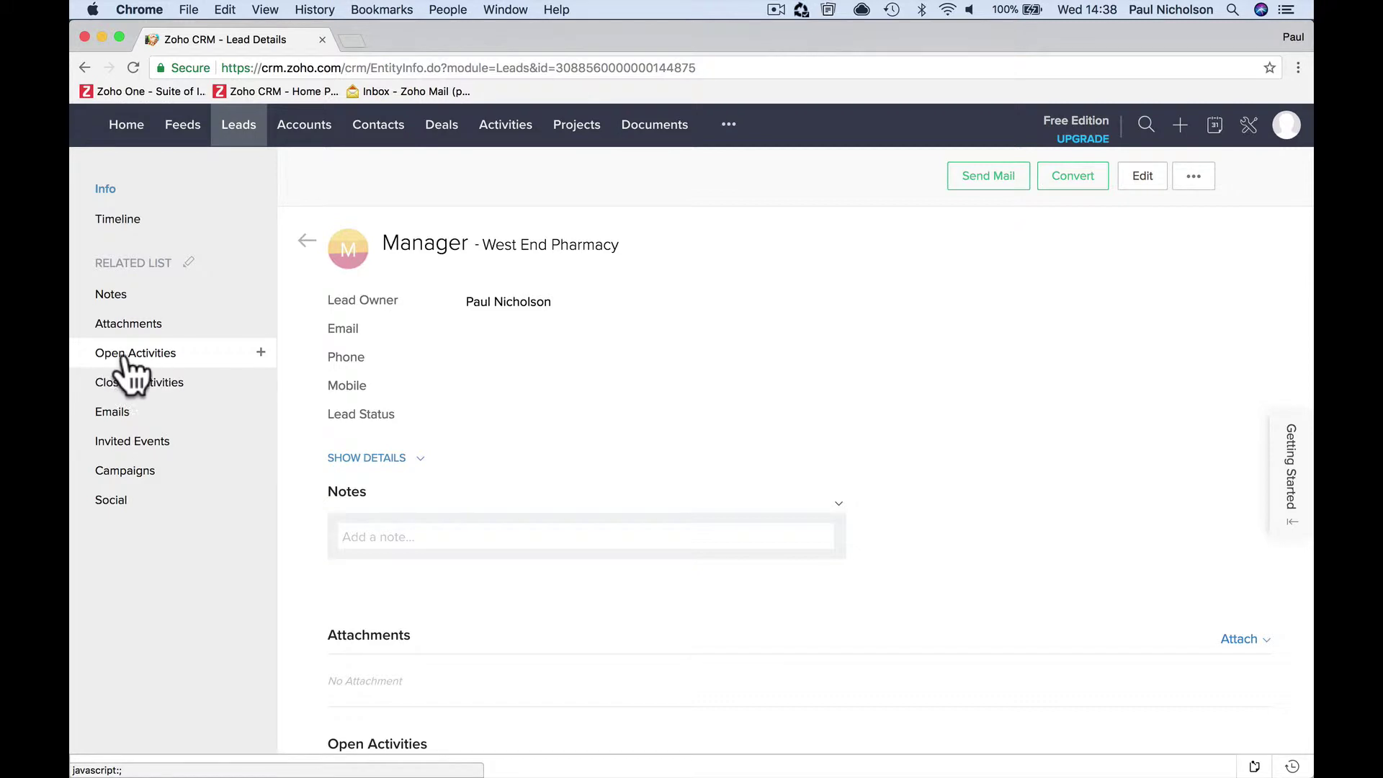
click(259, 353)
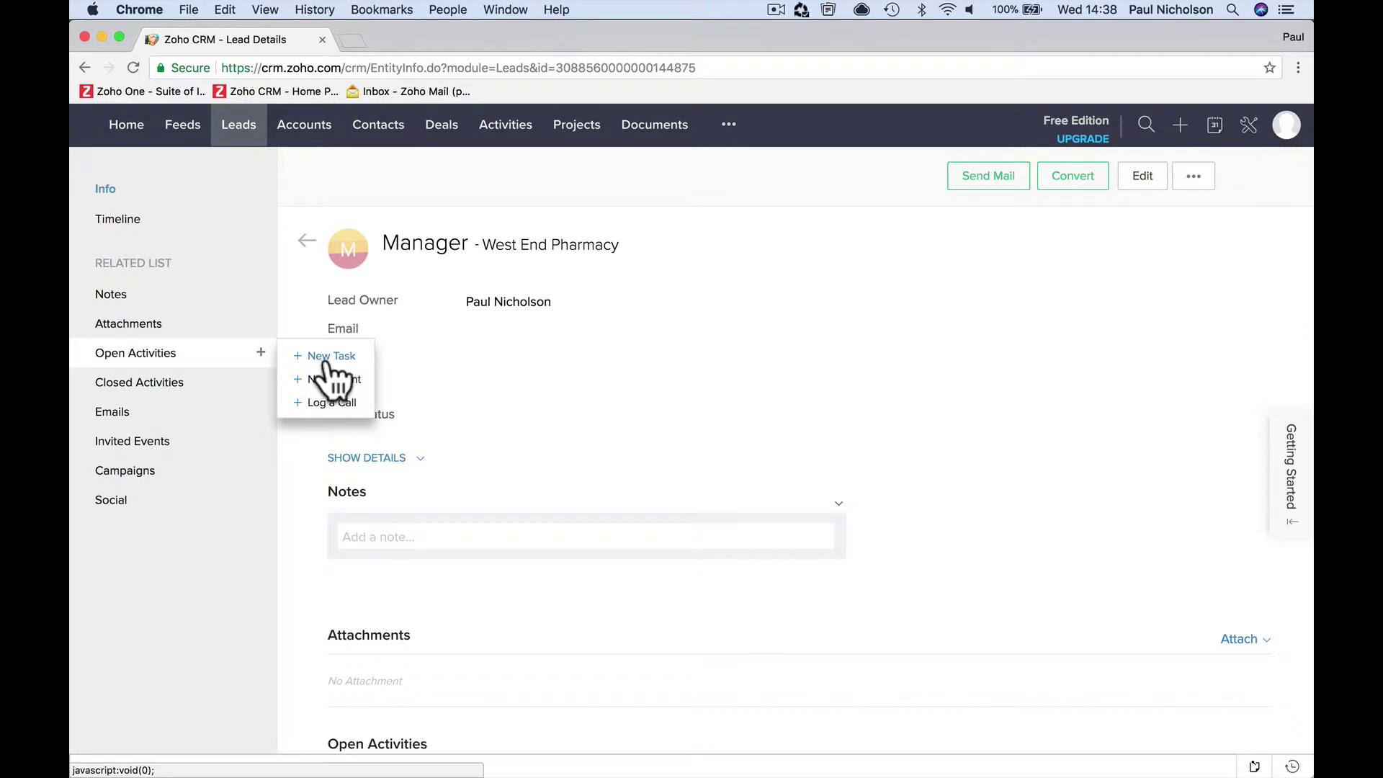
click(328, 358)
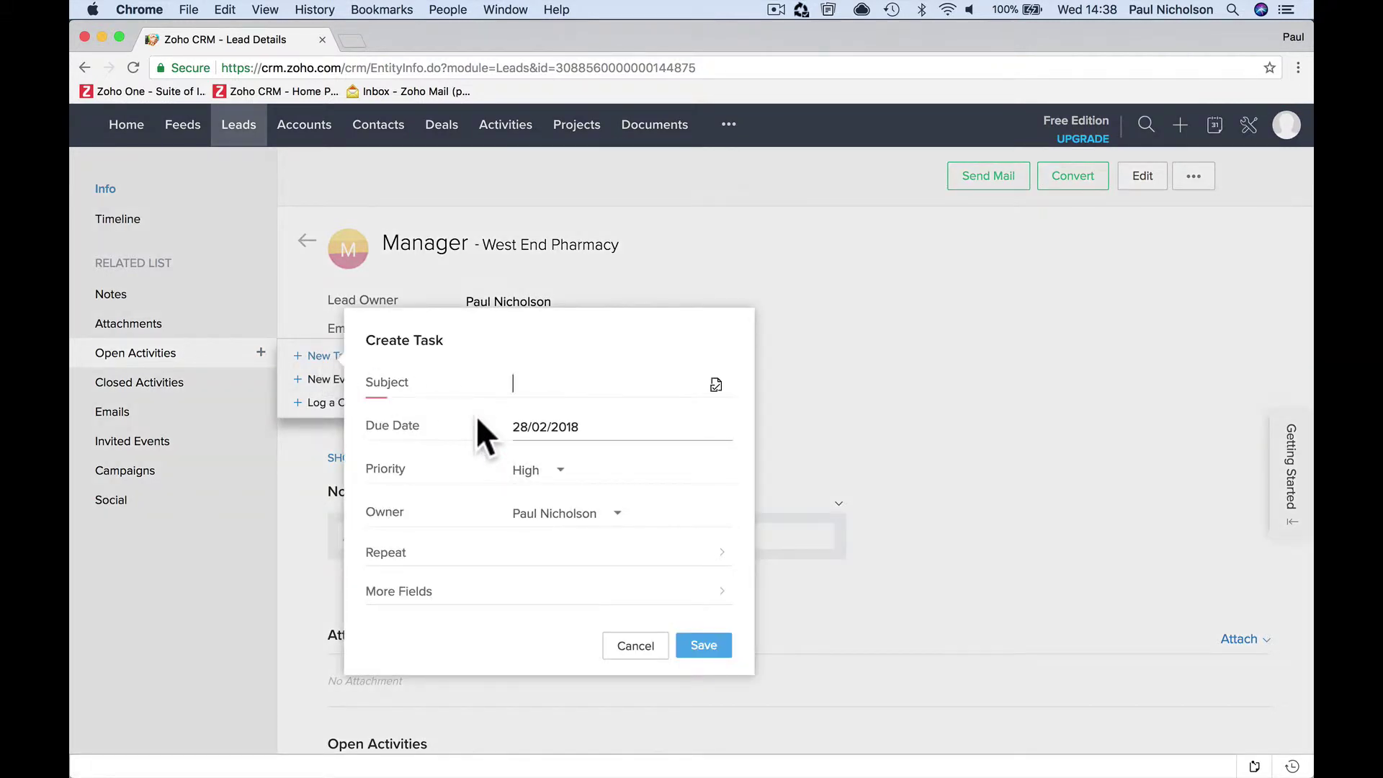
text(Call Find Out More)
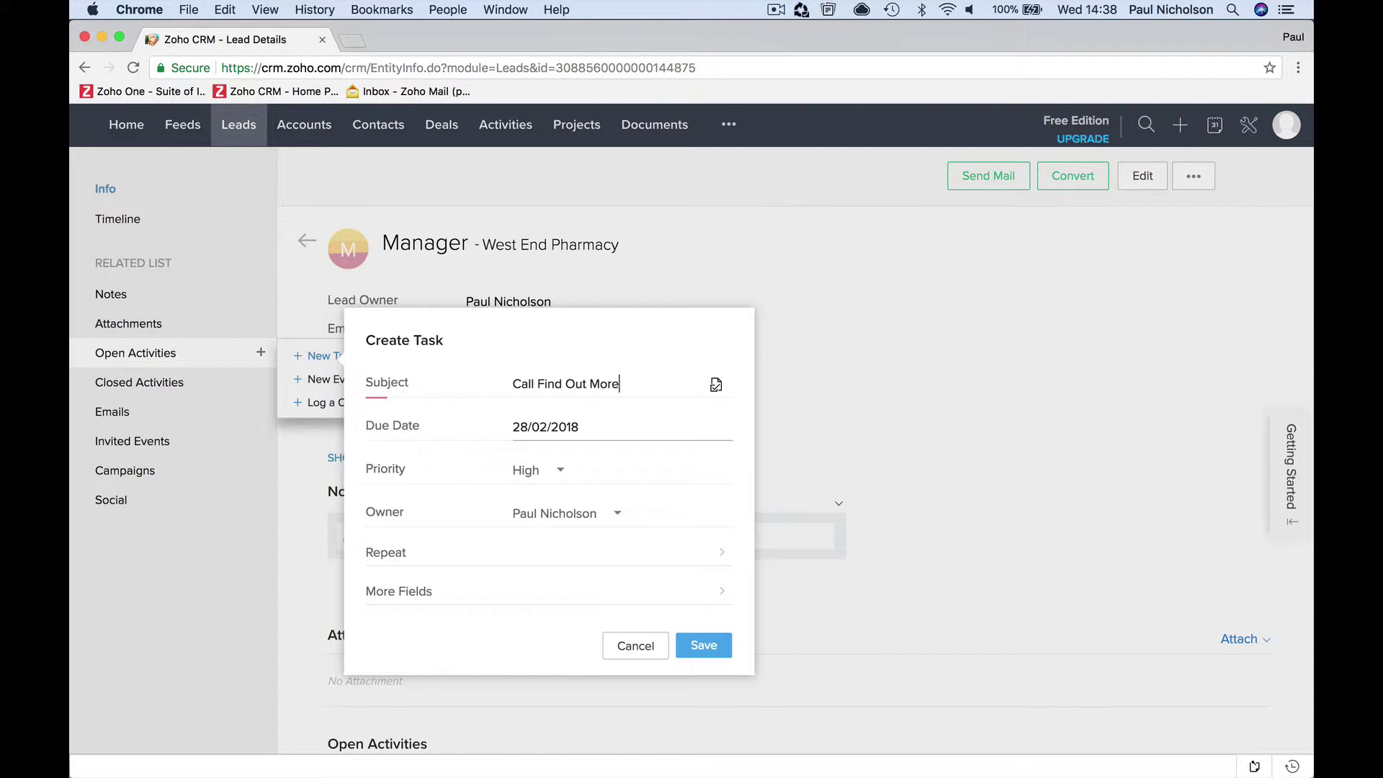
key(Tab)
Set the task's due date to 04/03/2018 and leave its repeat settings unset.
click(581, 425)
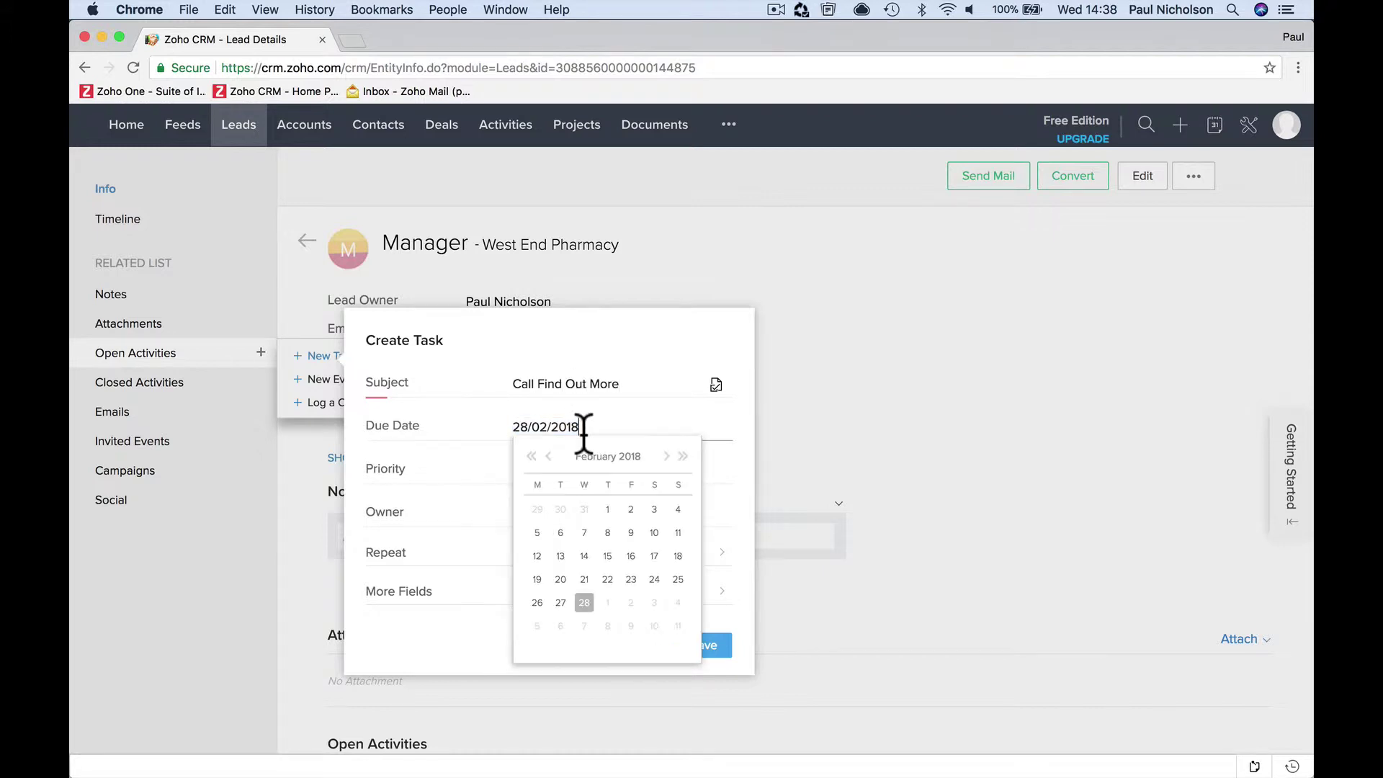
click(665, 458)
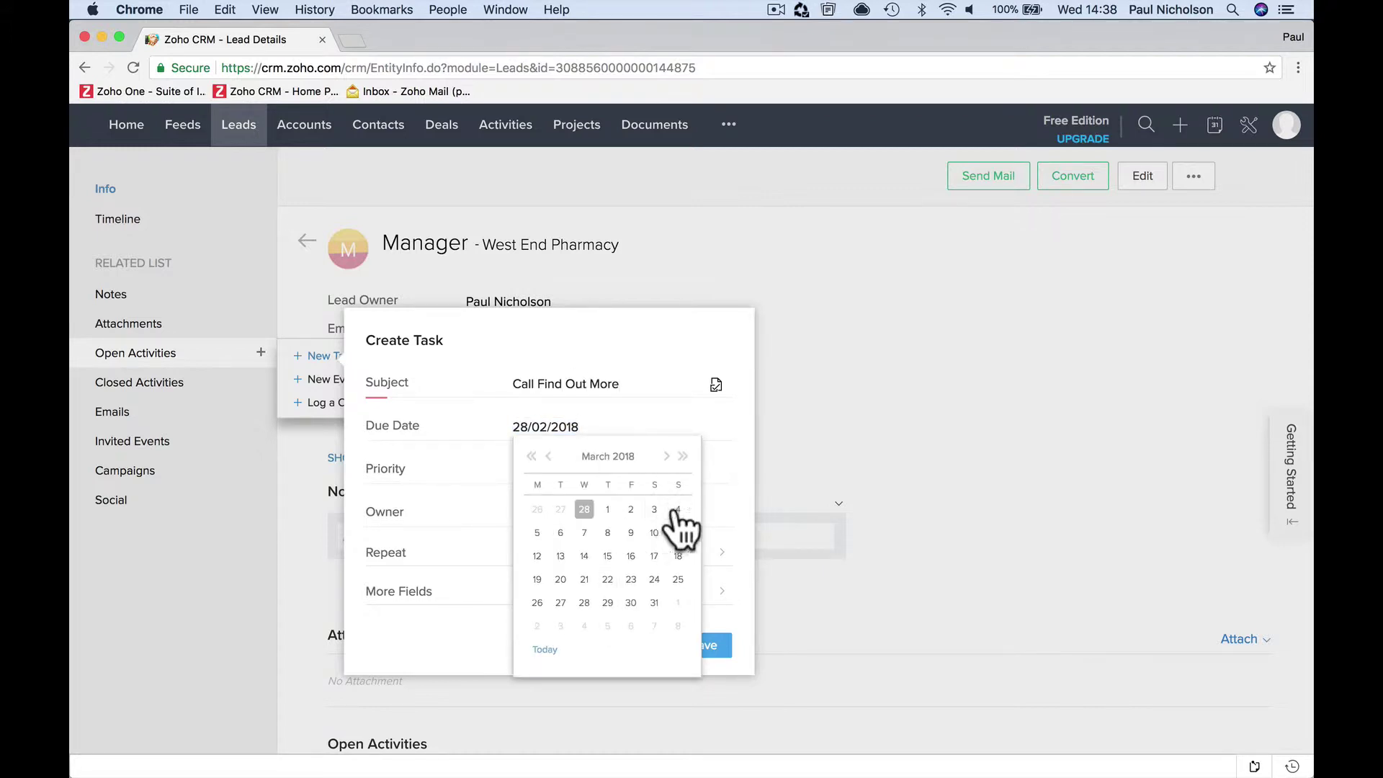
click(673, 509)
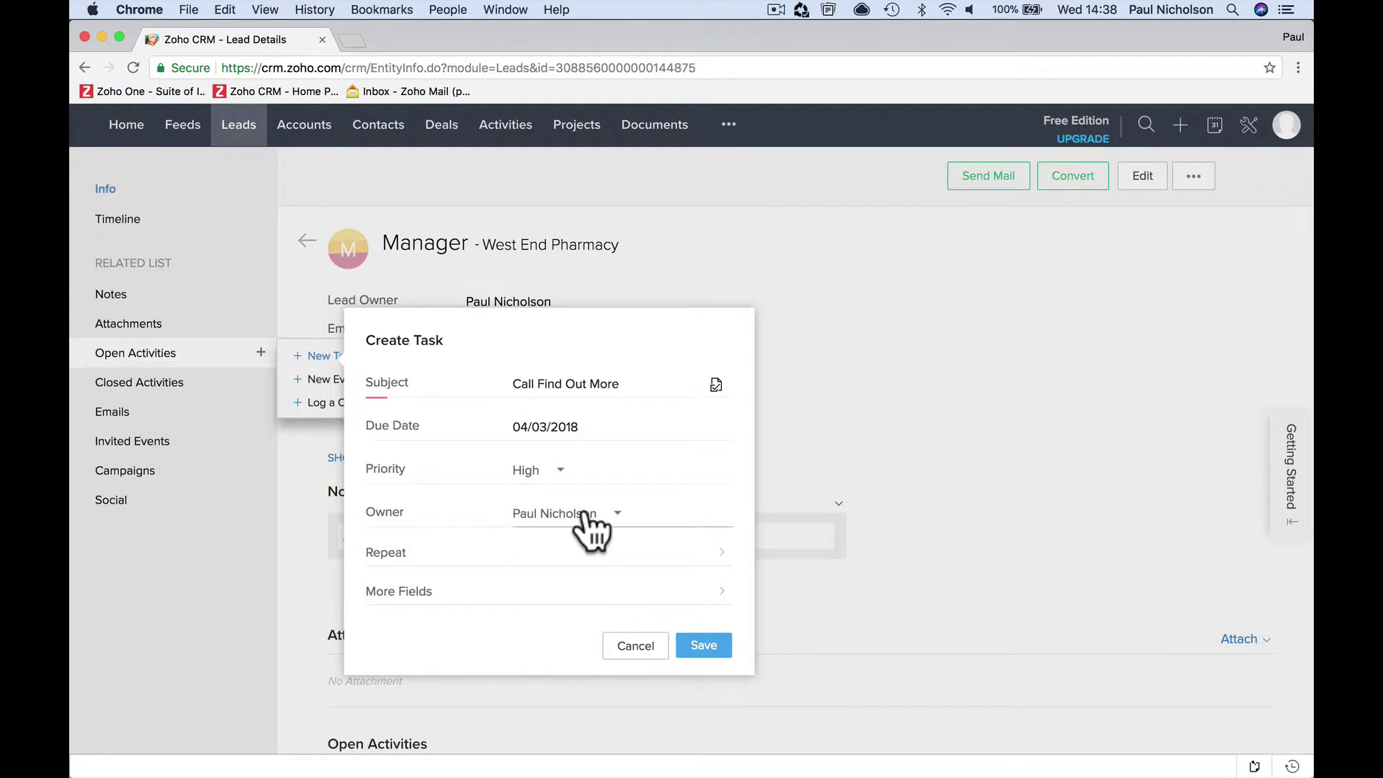
click(576, 557)
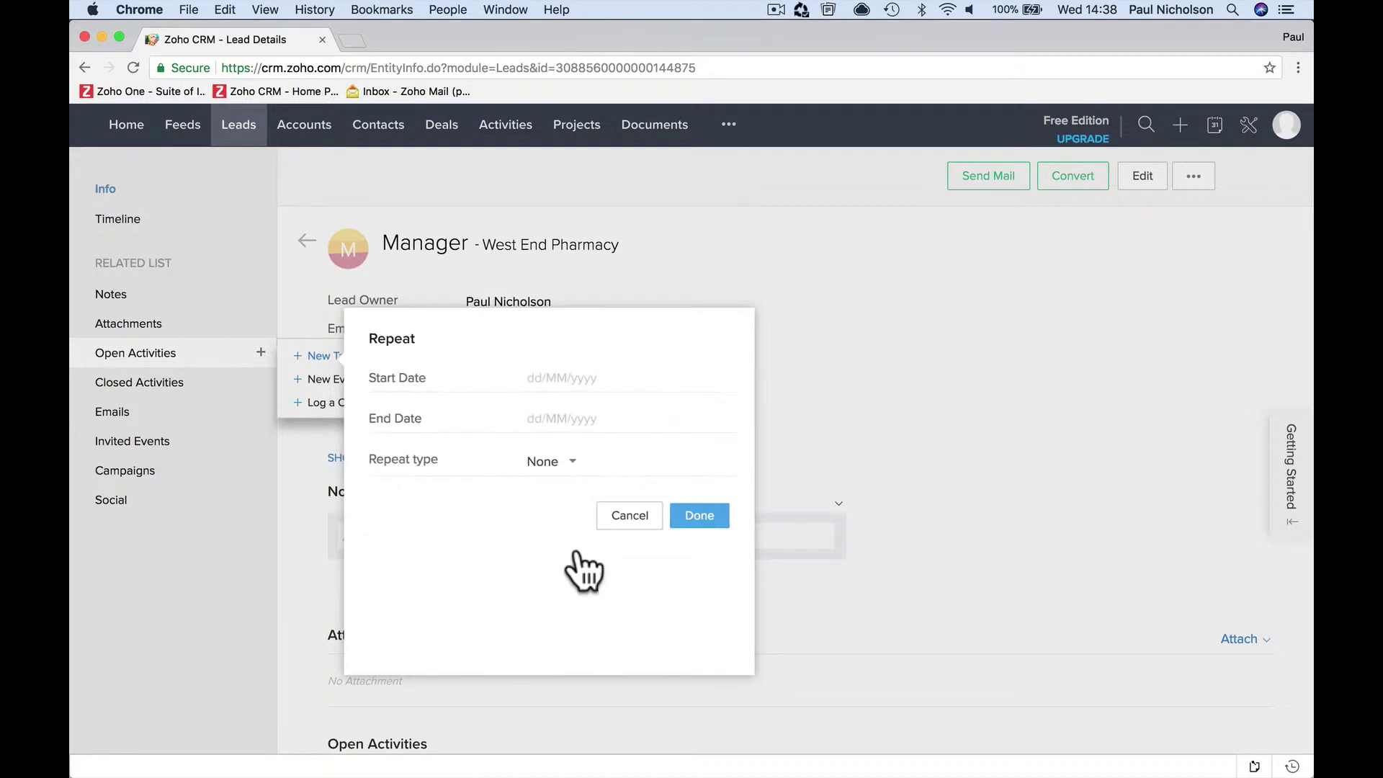
click(596, 518)
Add the description "Broken into need to chase up." to the task's additional fields and save the task.
click(630, 594)
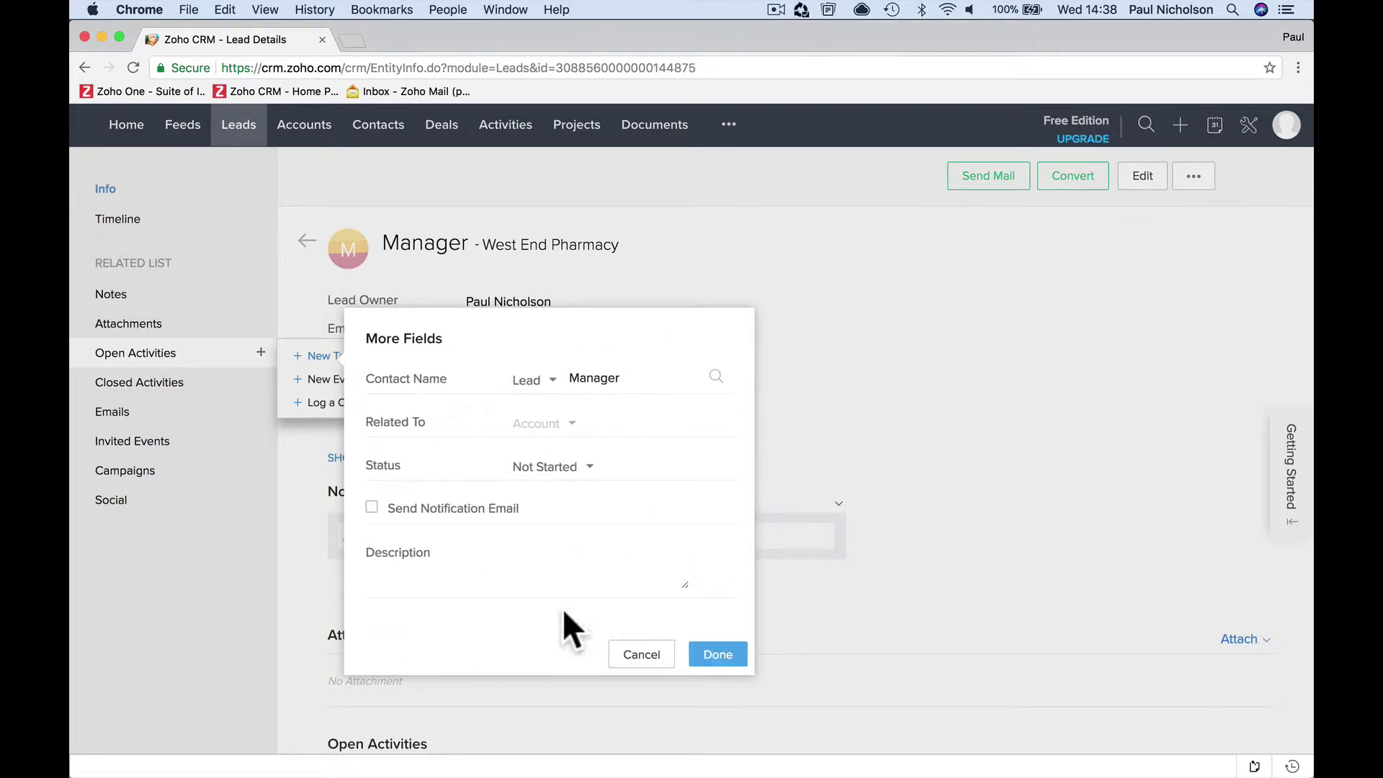
click(511, 570)
text(Broken into need to chase up.)
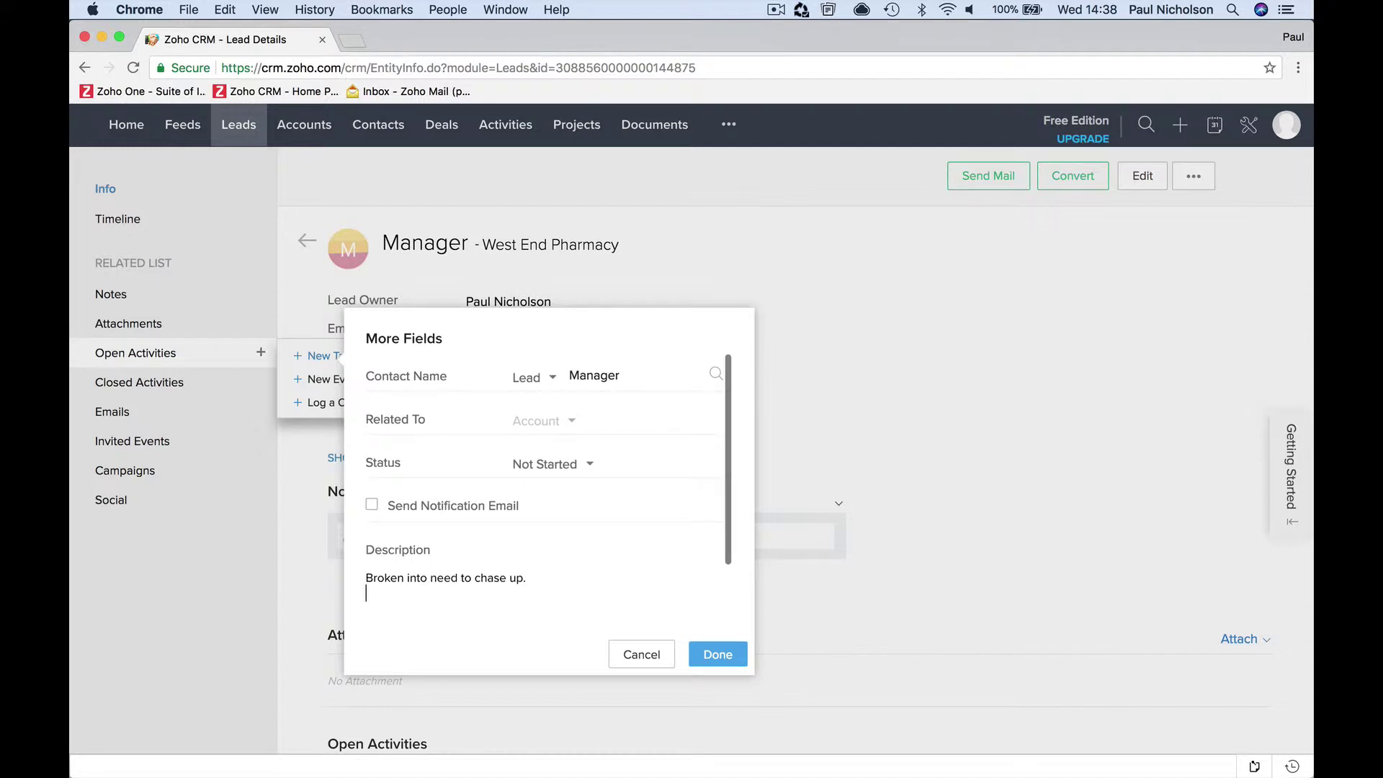
click(718, 654)
click(719, 646)
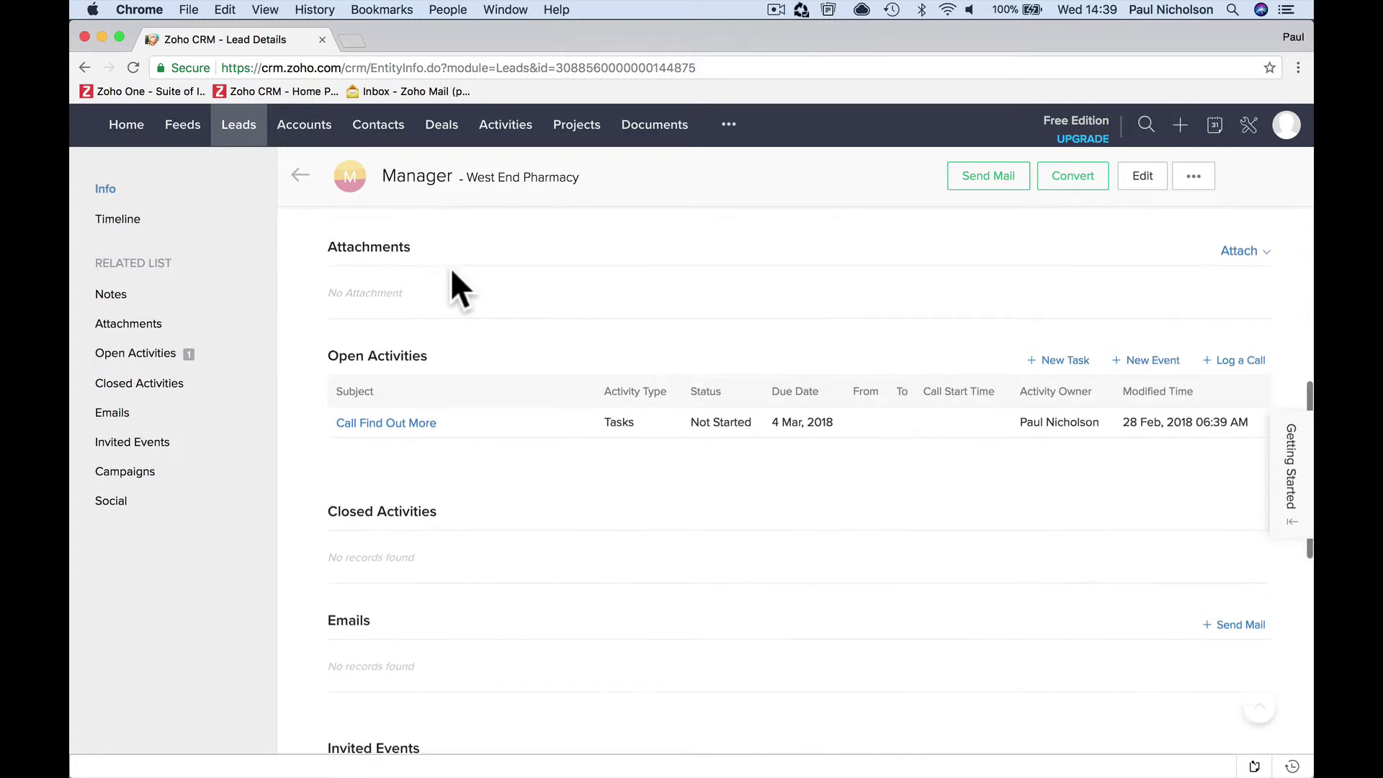
Return to the home page and find the Call Find Out More task among Open Tasks.
click(123, 138)
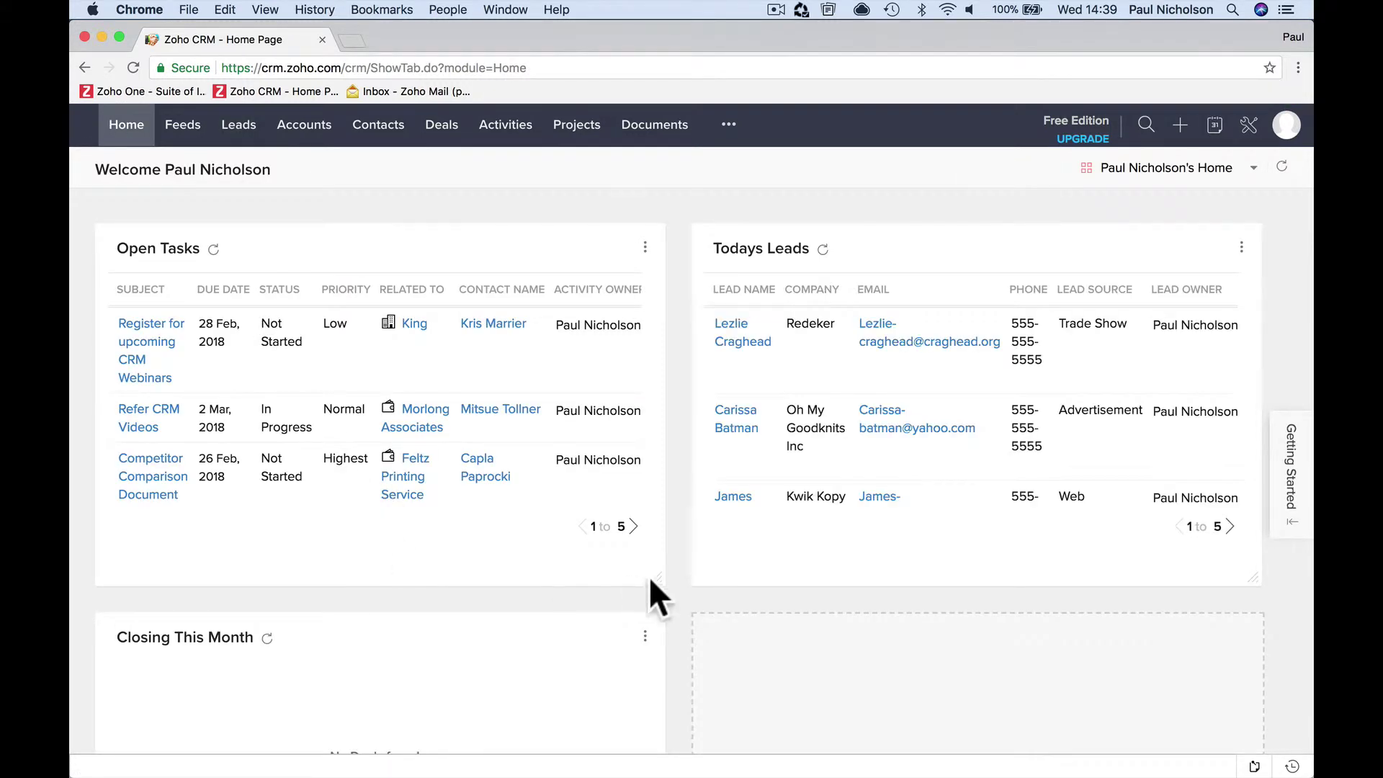
click(633, 528)
click(633, 529)
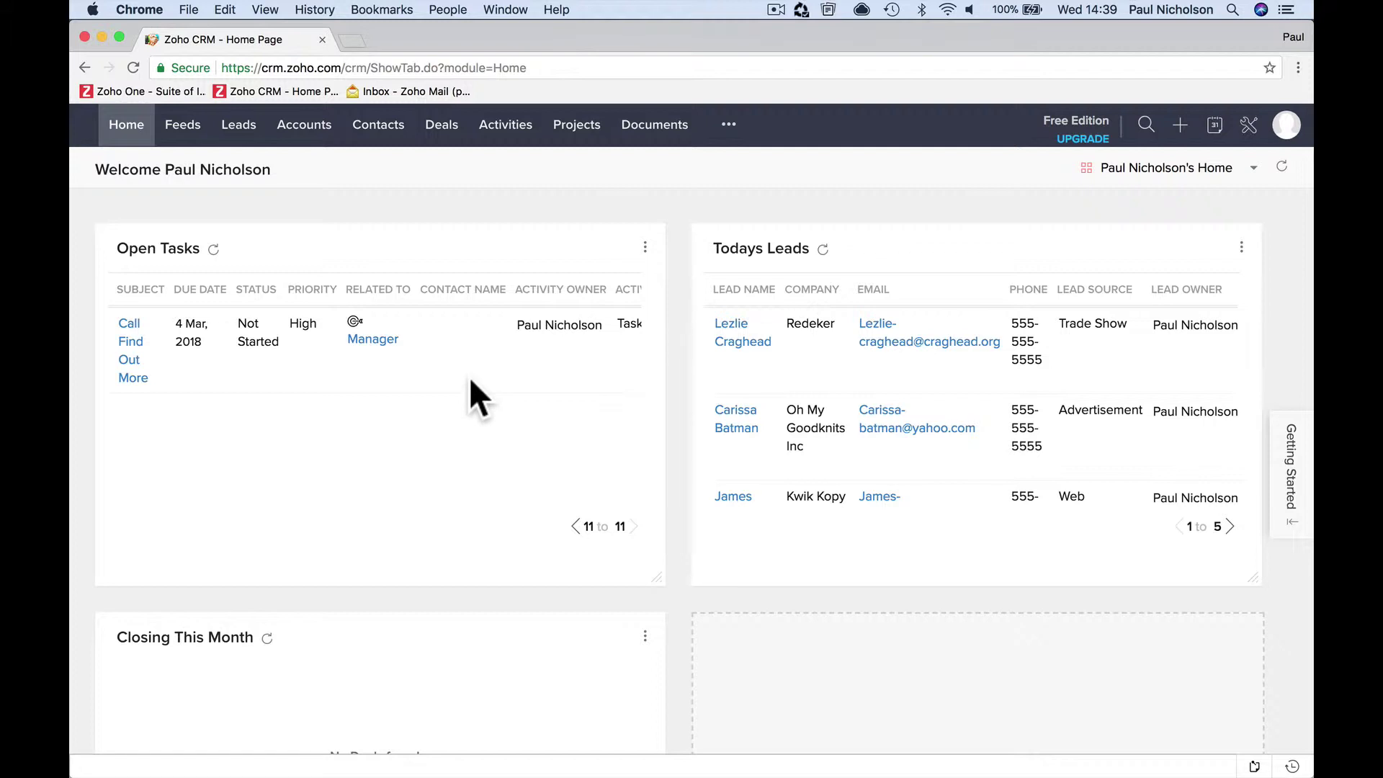
Reopen the West End Pharmacy lead from the last page of Todays Leads.
click(1230, 528)
click(1230, 527)
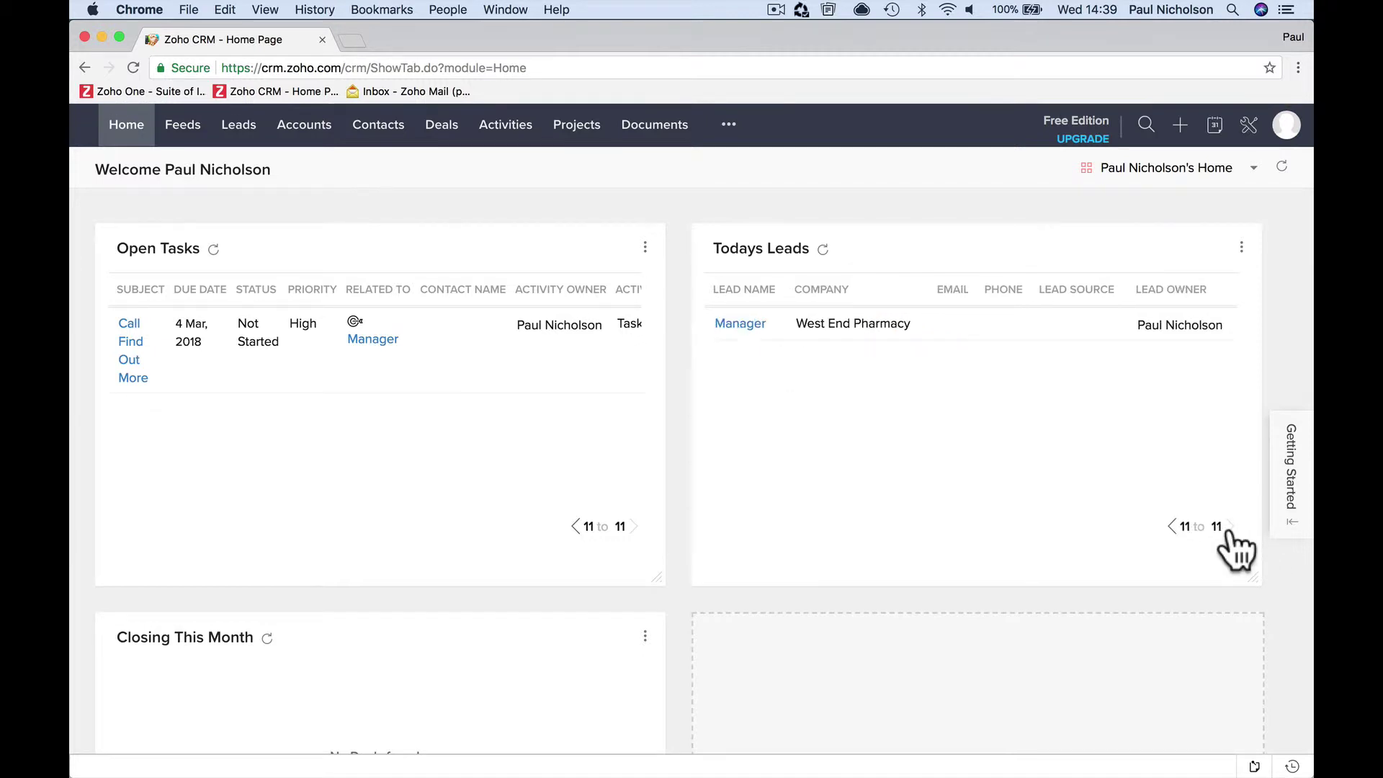
click(730, 329)
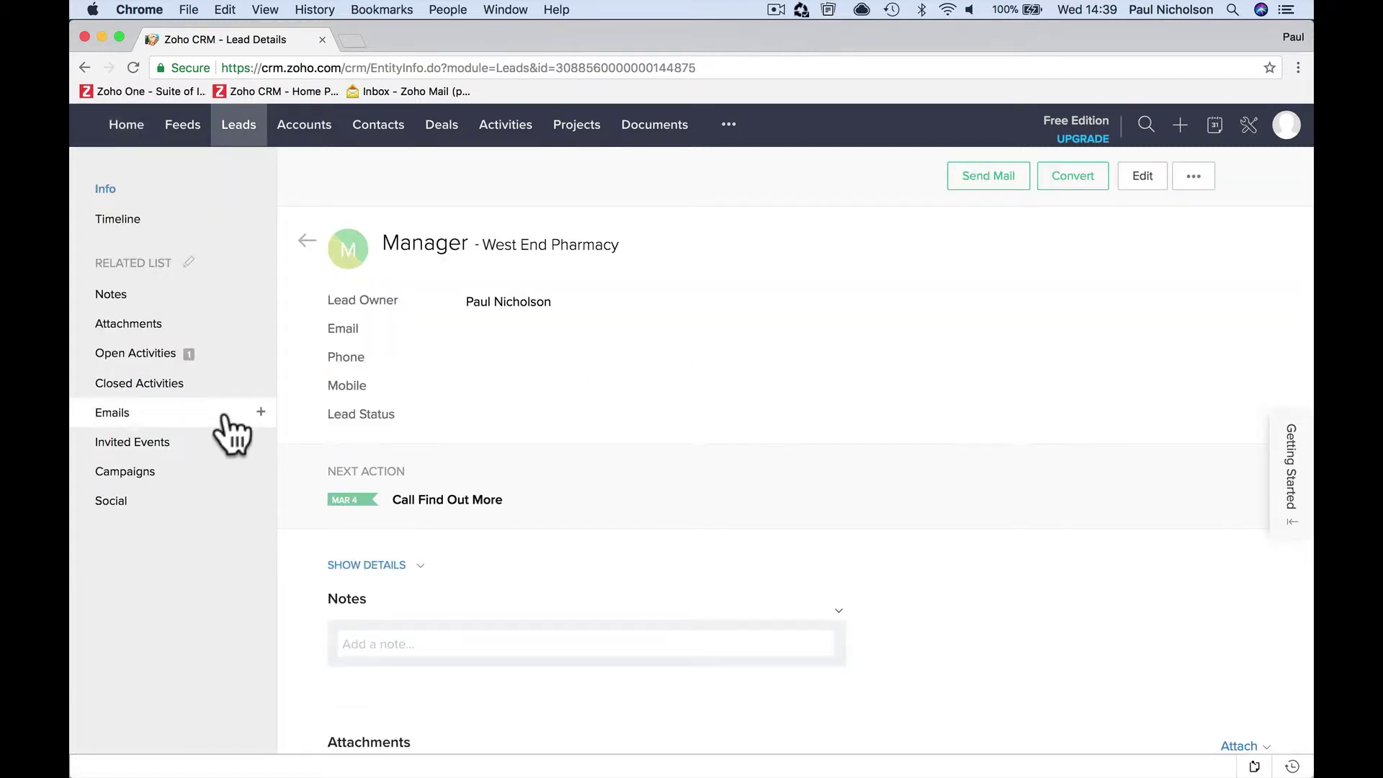
Start logging a call for the lead with the subject "Initial Interest" and the call purpose Prospecting.
click(260, 356)
click(318, 404)
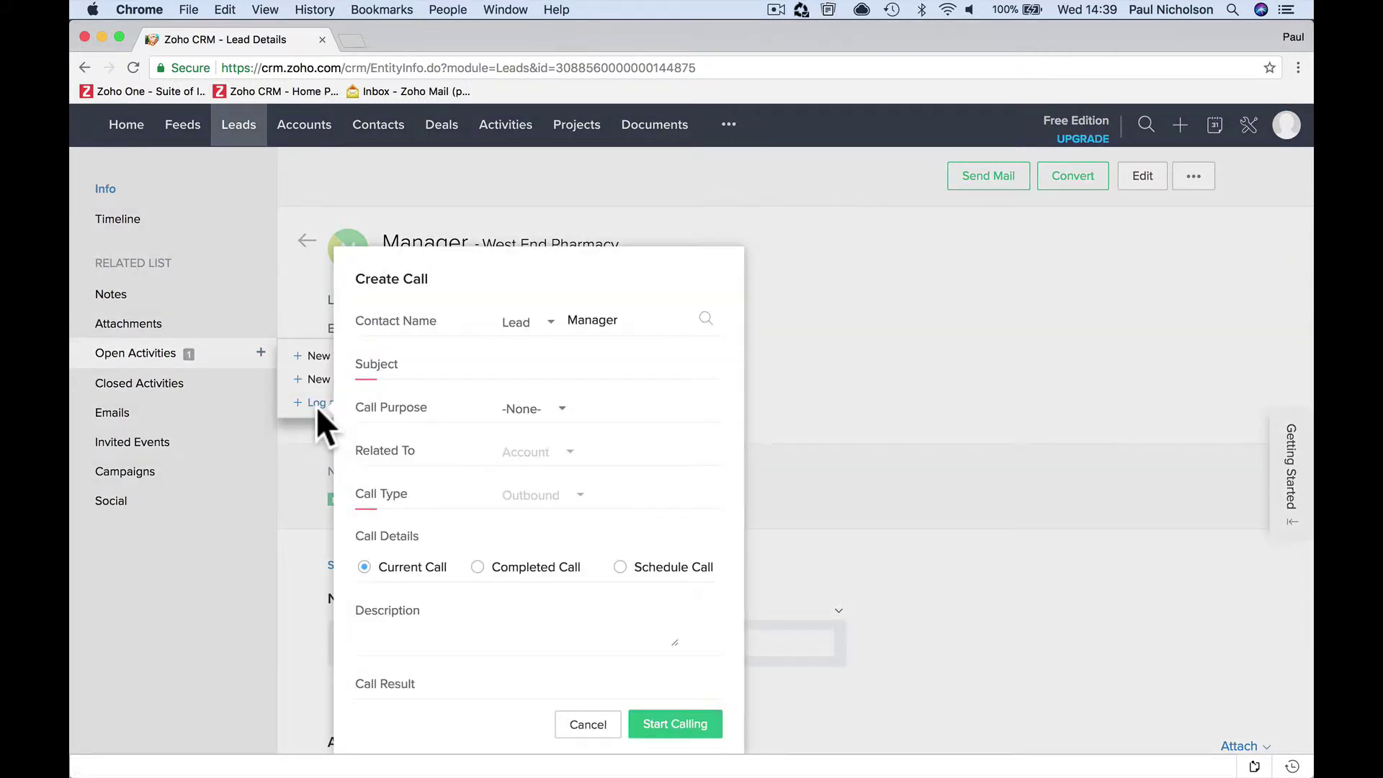
click(563, 369)
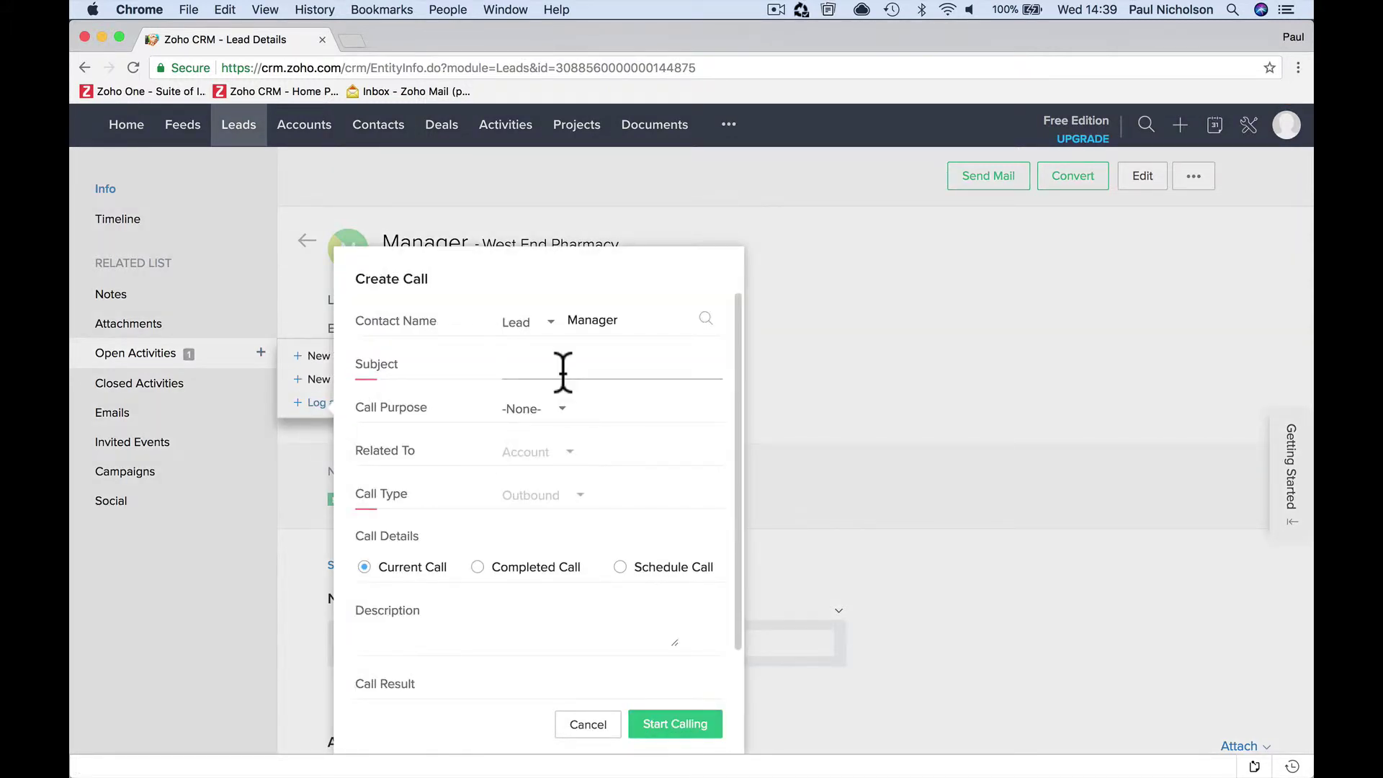
text(Initial Interest)
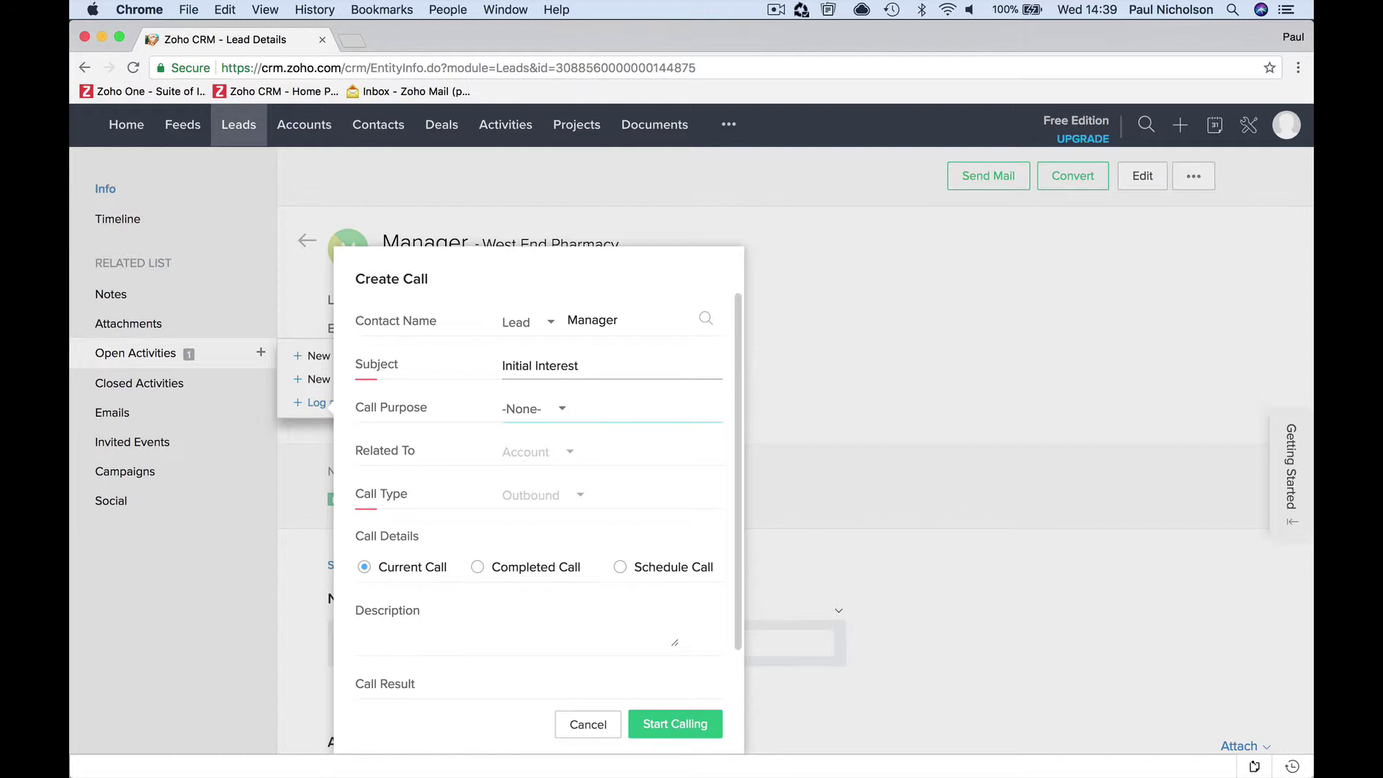
click(560, 416)
click(565, 470)
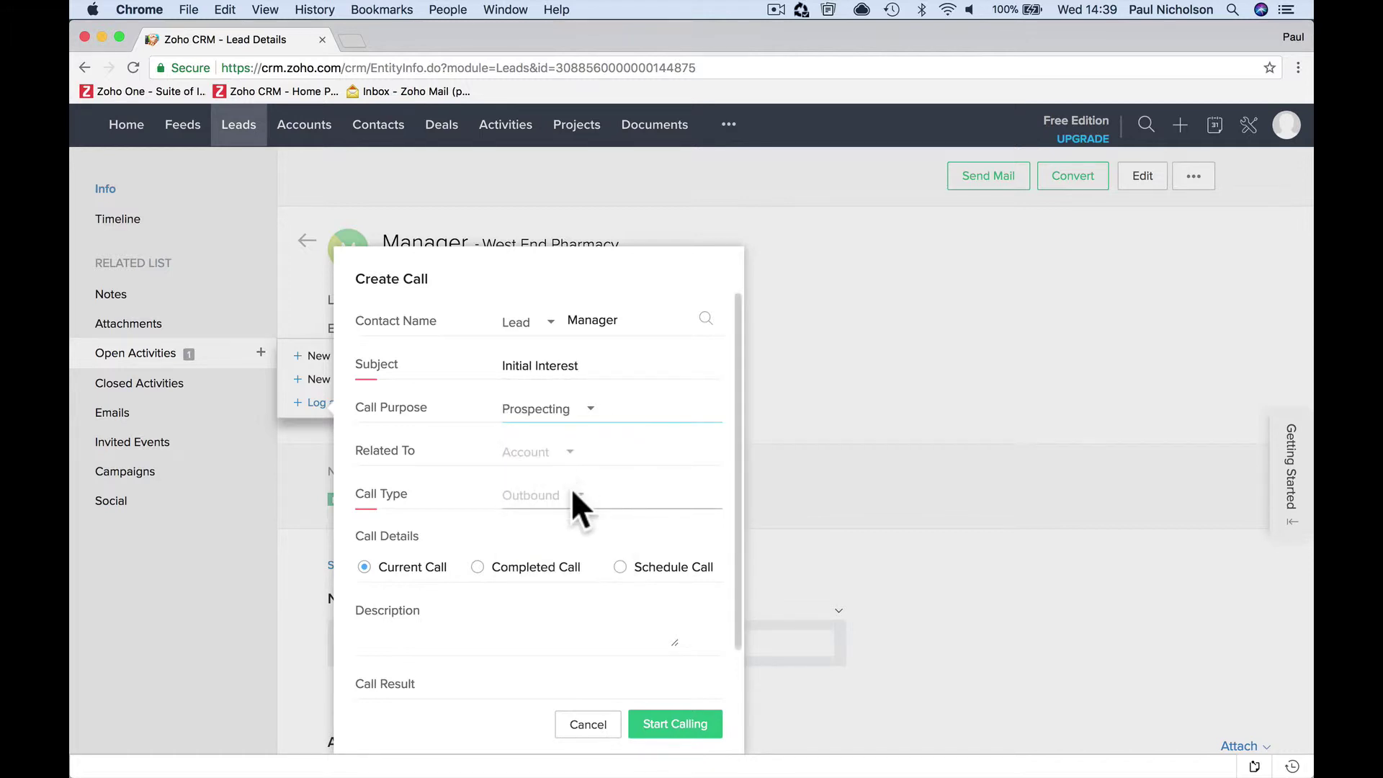
Set the call details to Completed Call after reviewing the remaining call fields.
scroll(572, 487, down, 2)
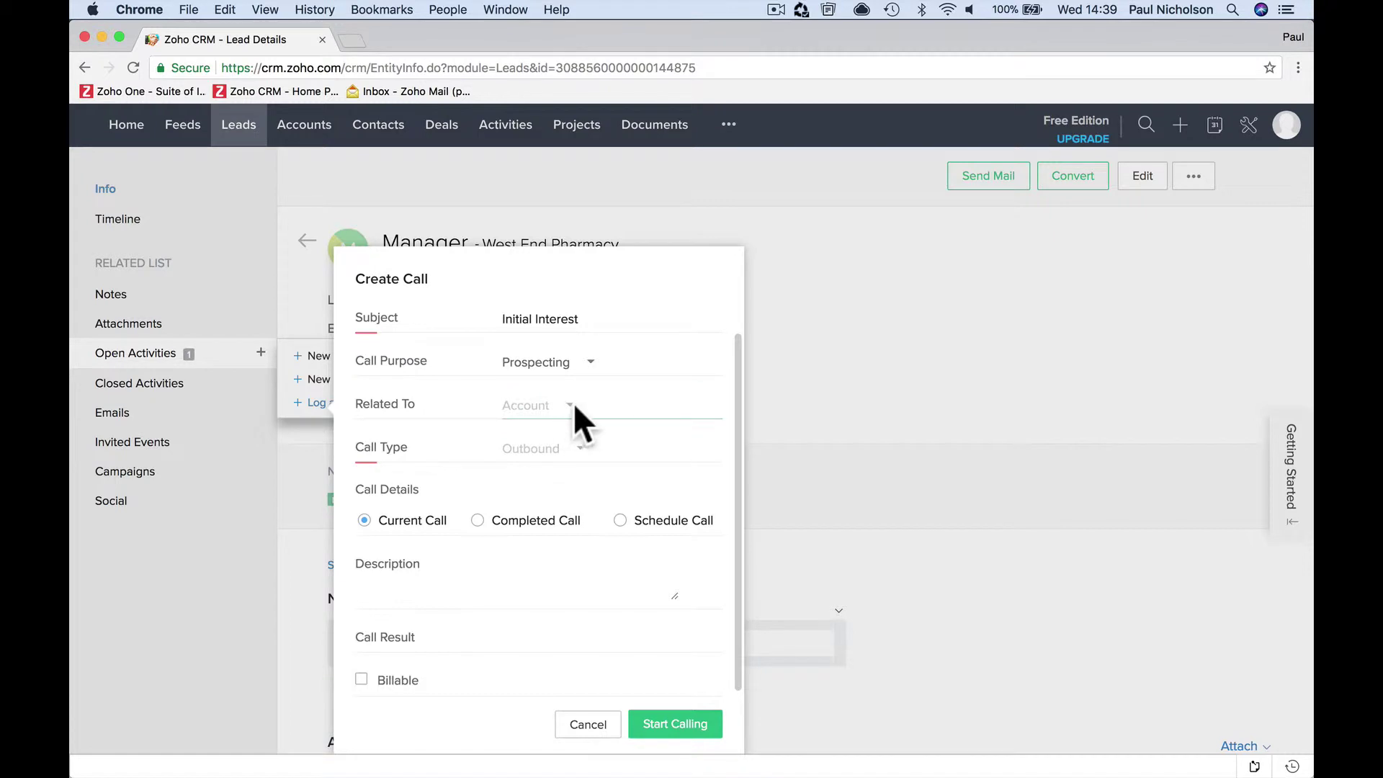
scroll(598, 470, down, 1)
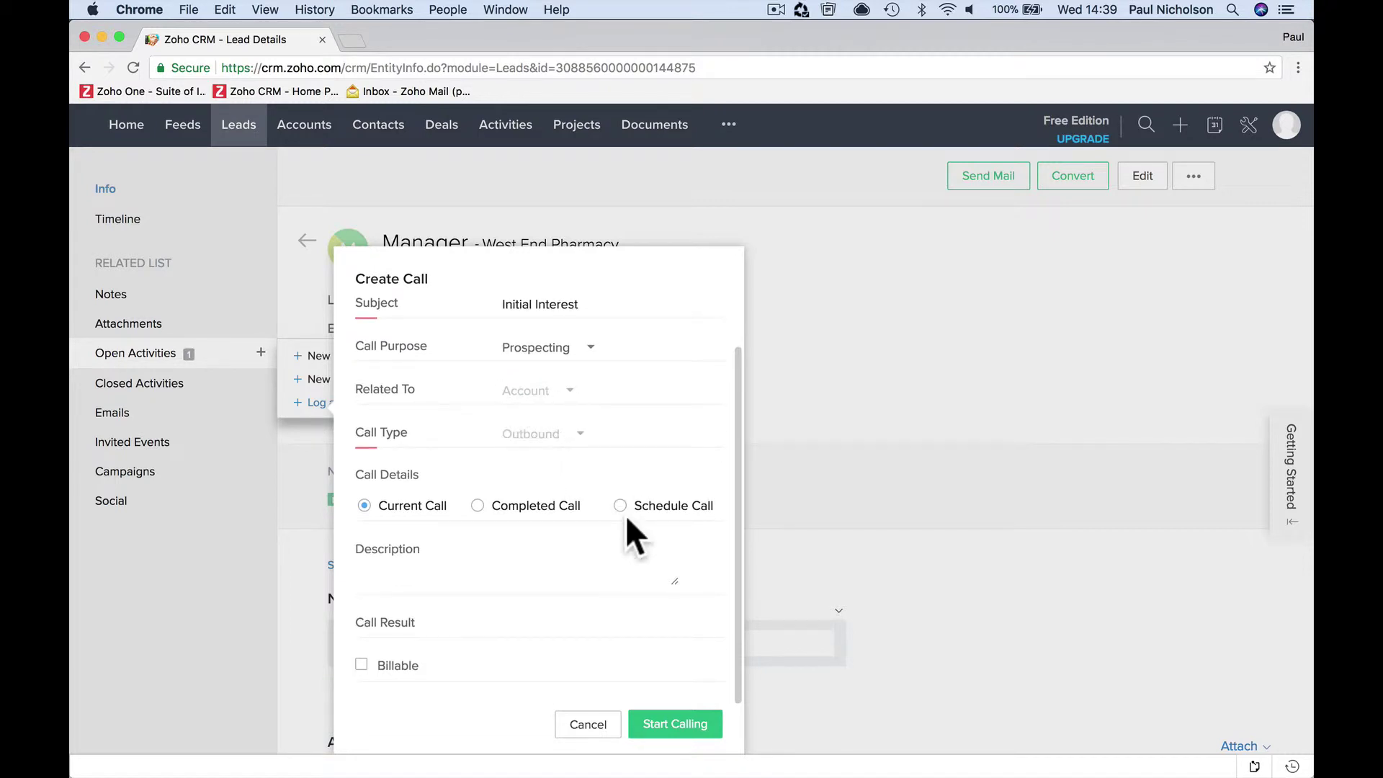
click(511, 578)
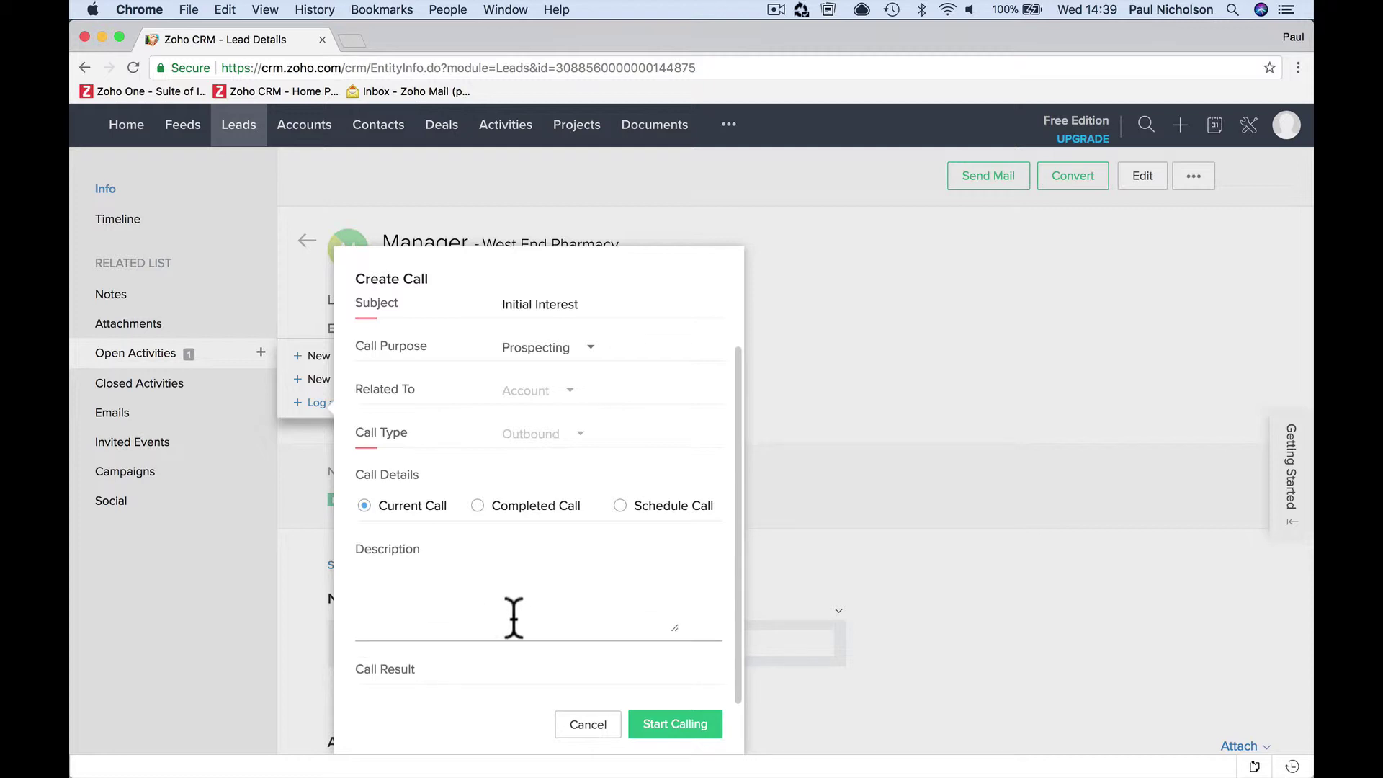
scroll(514, 617, down, 3)
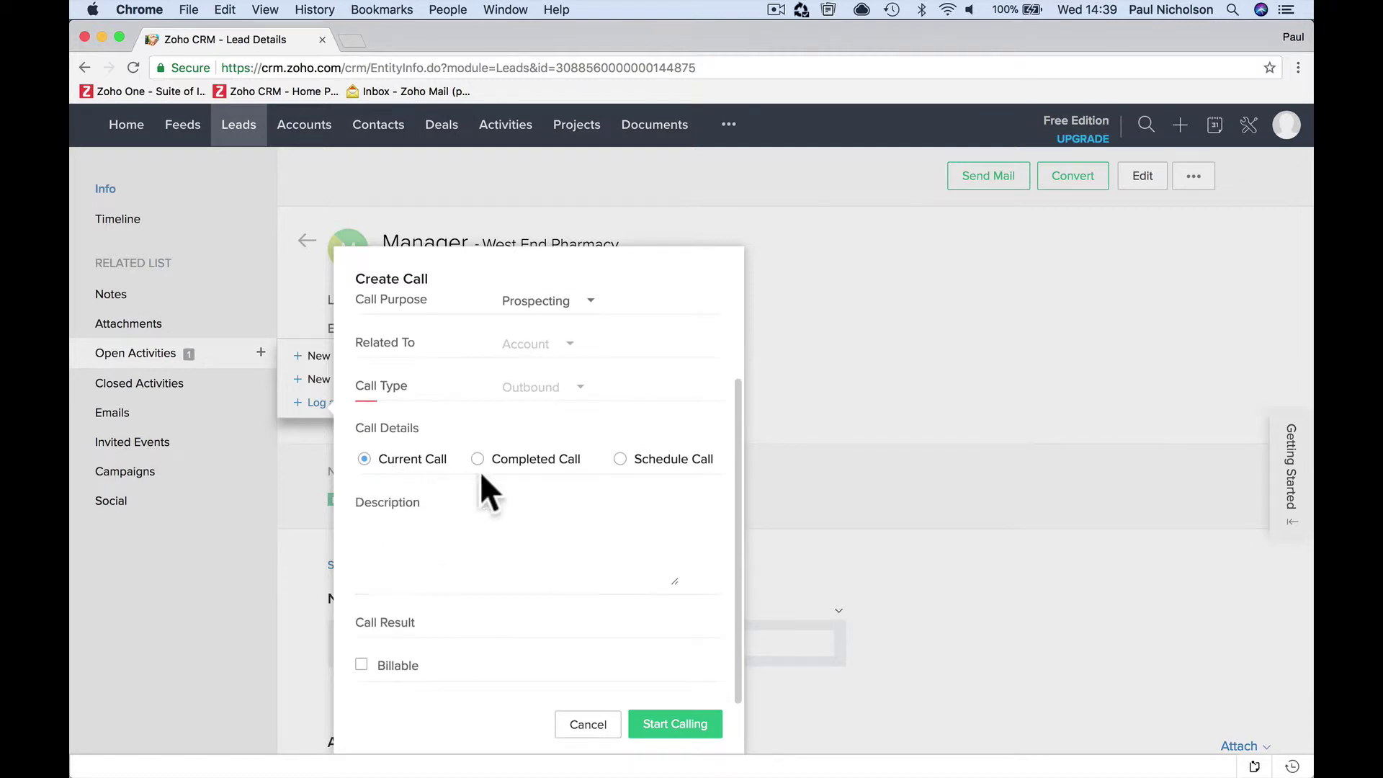
click(427, 466)
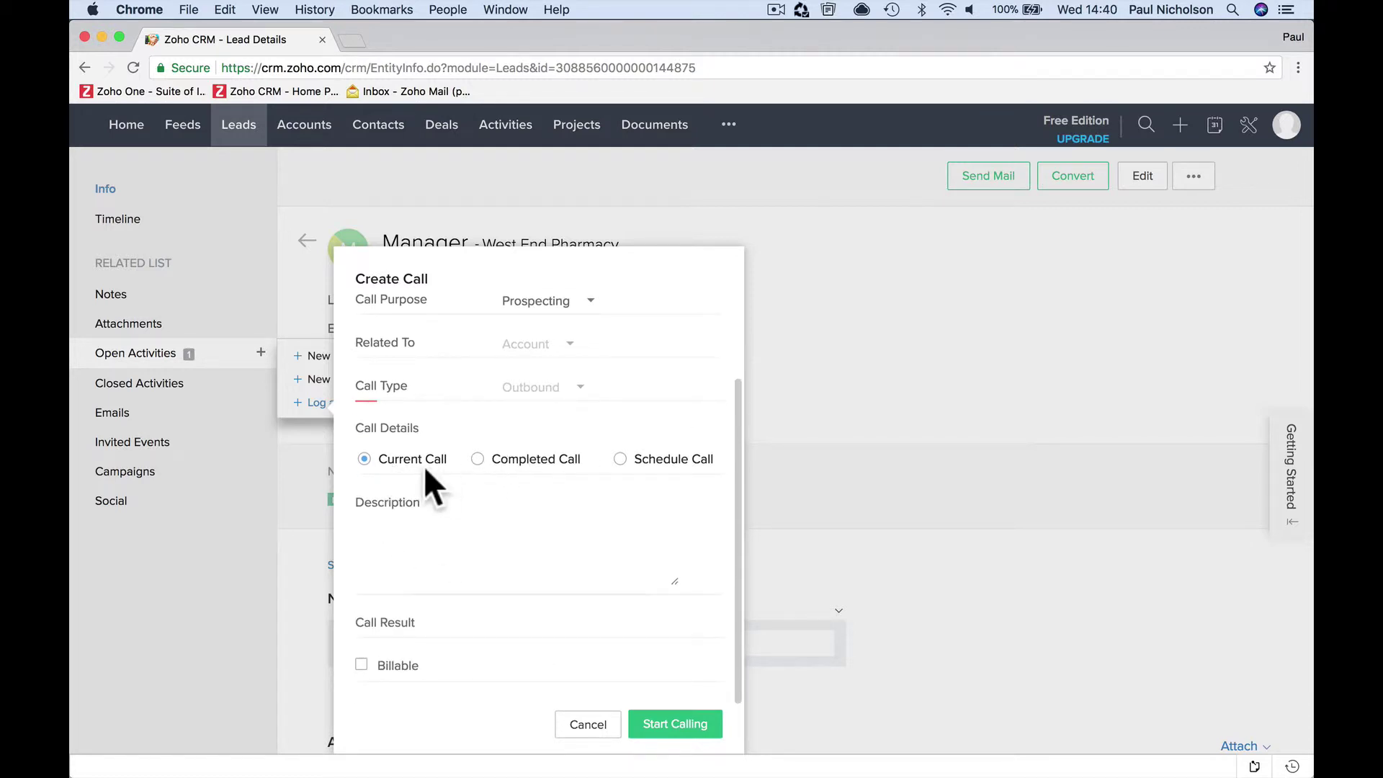
click(495, 547)
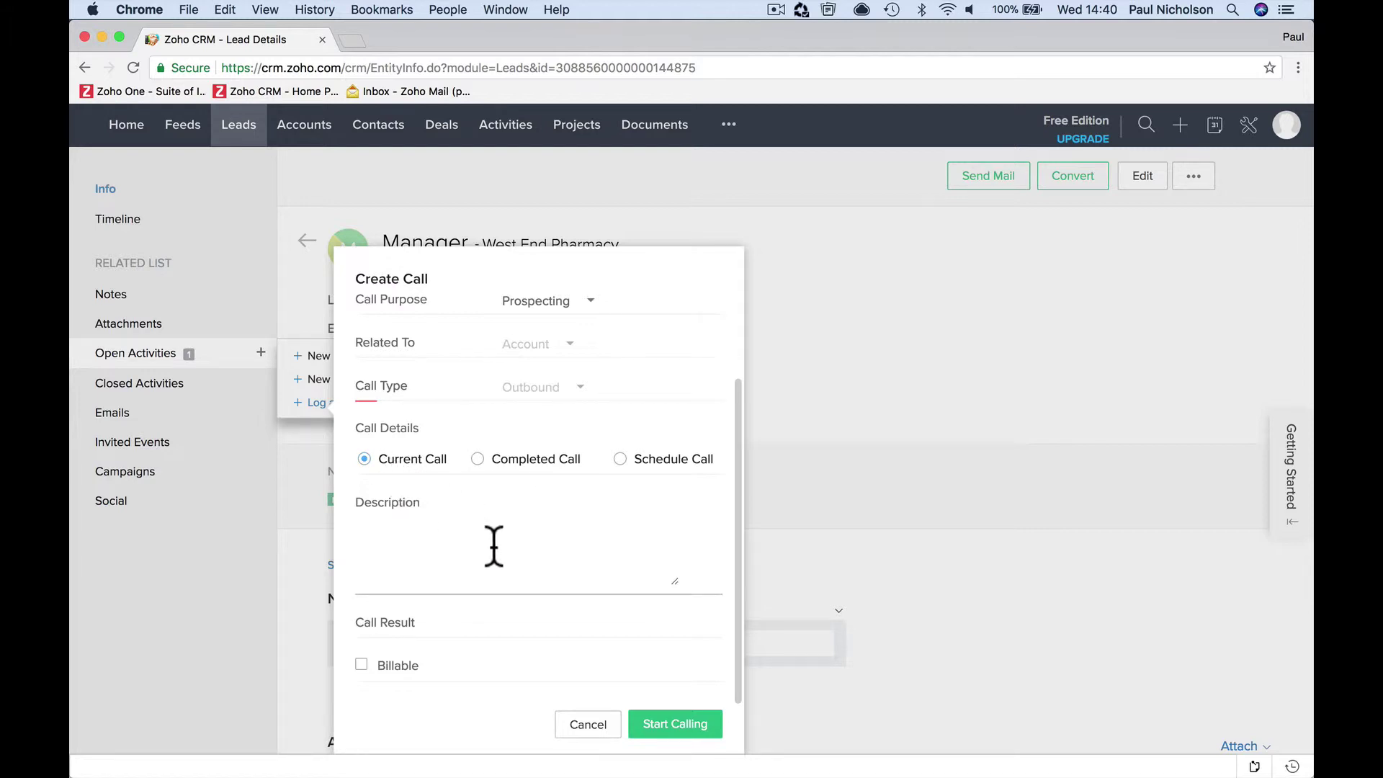
click(608, 623)
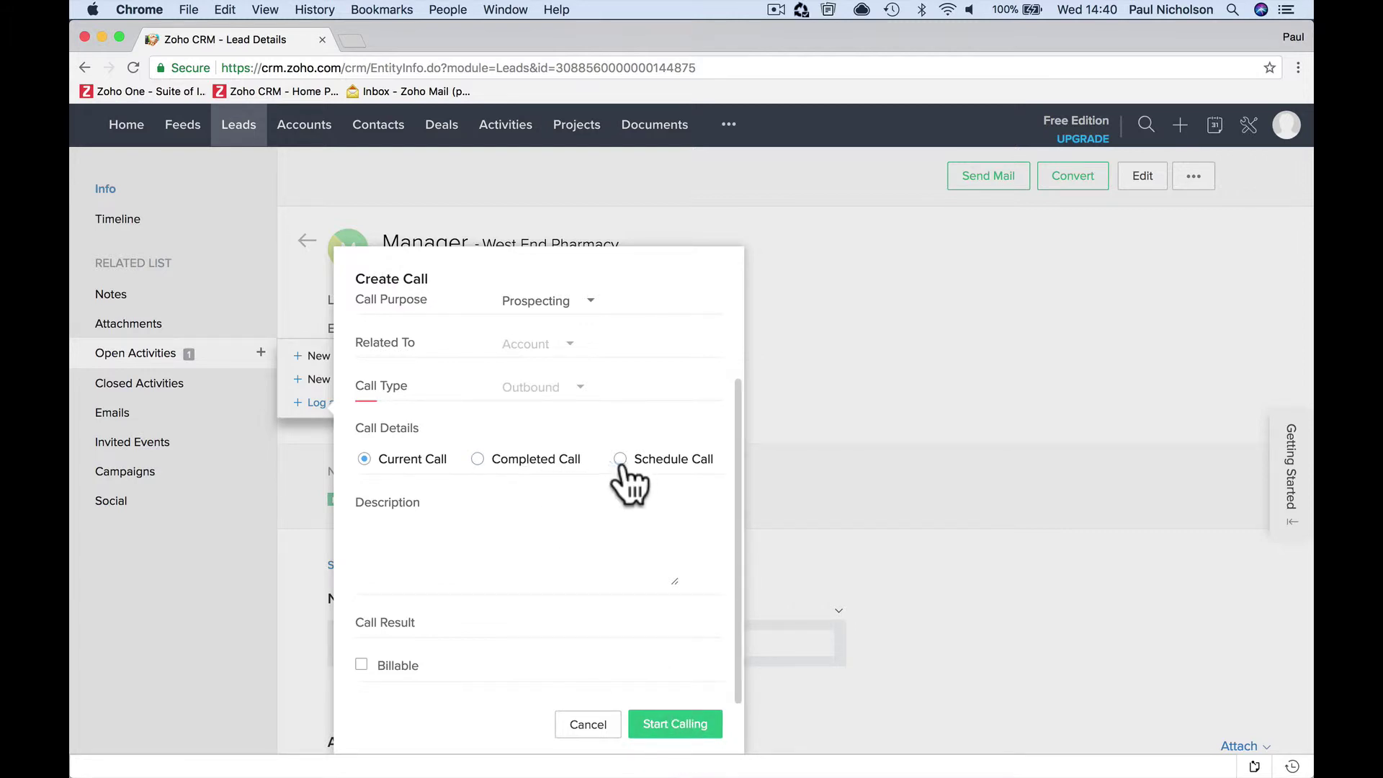
click(528, 461)
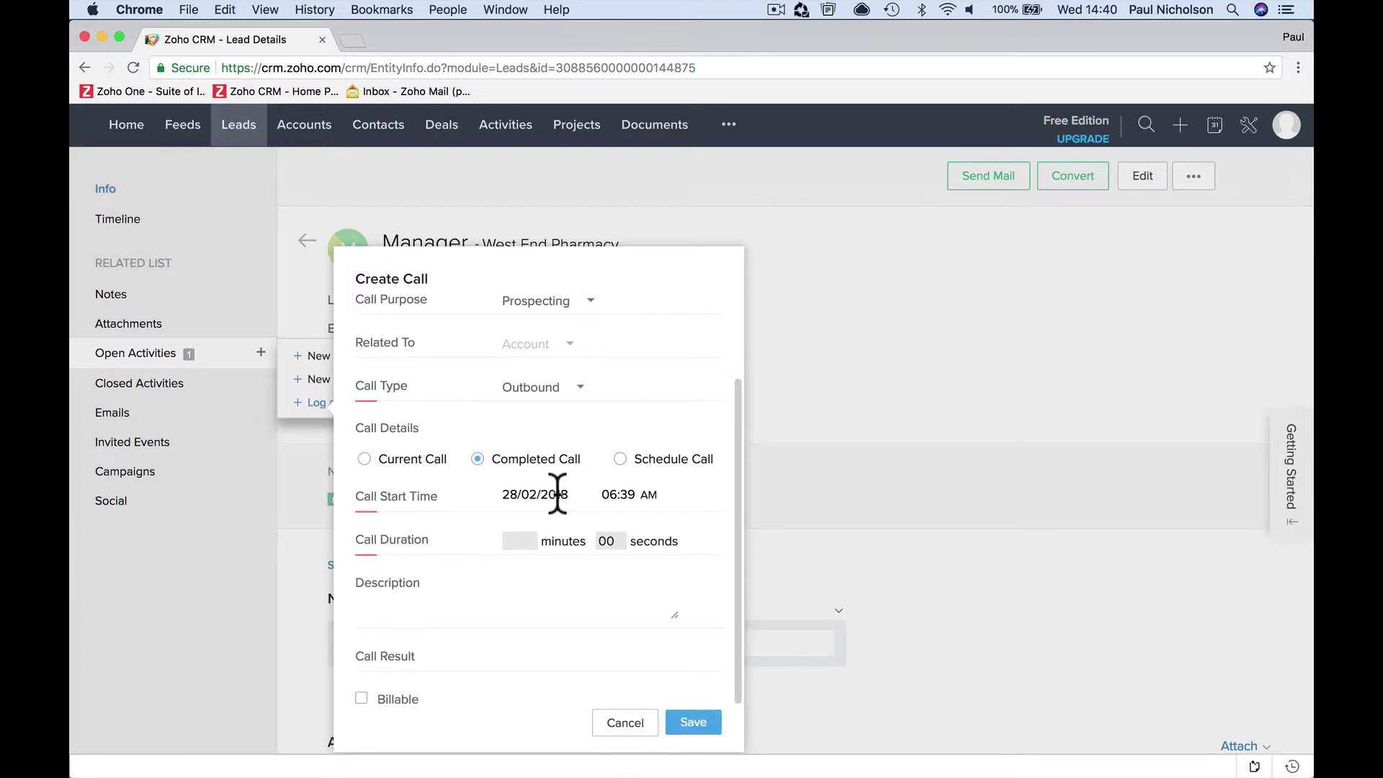
Set the completed call's start time to 28/02/2018 at 04:30 PM.
click(510, 495)
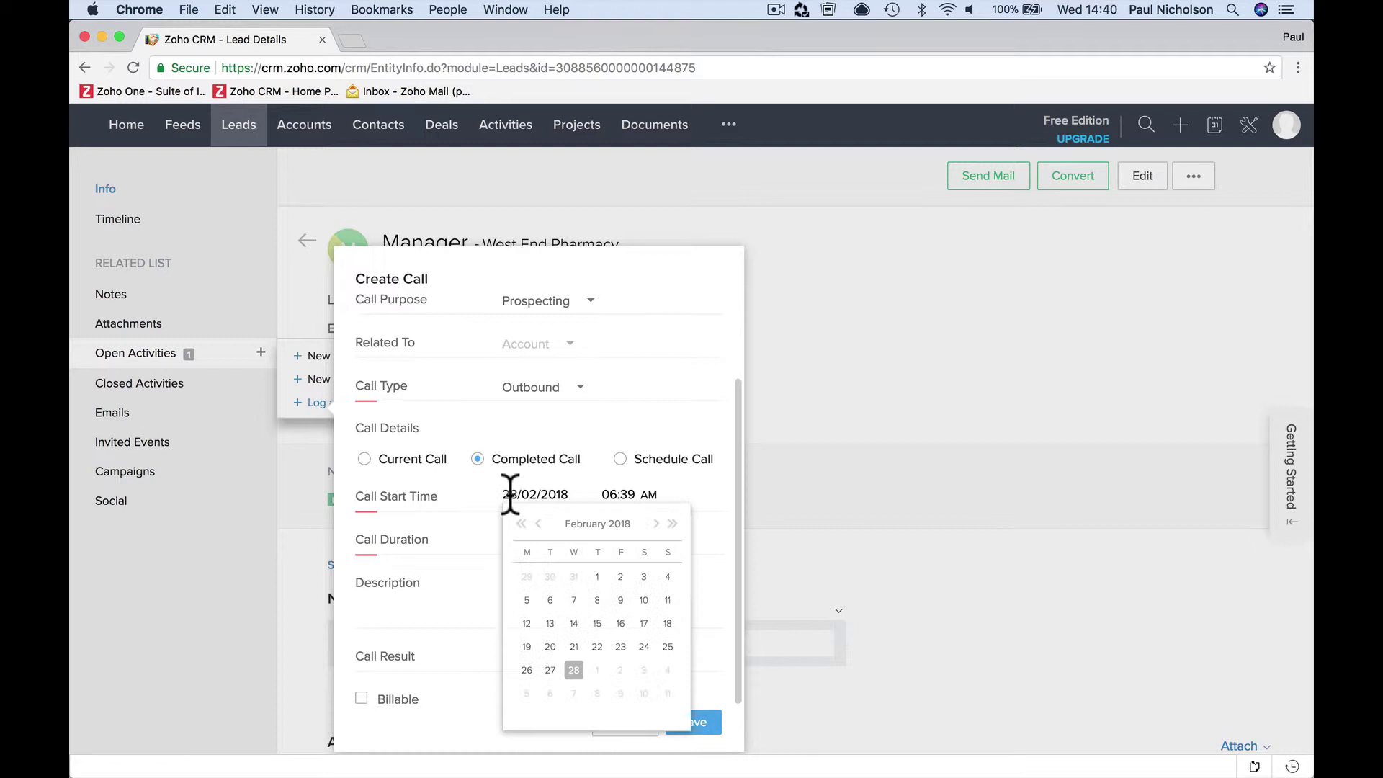
click(576, 669)
click(627, 495)
scroll(623, 573, down, 5)
click(621, 546)
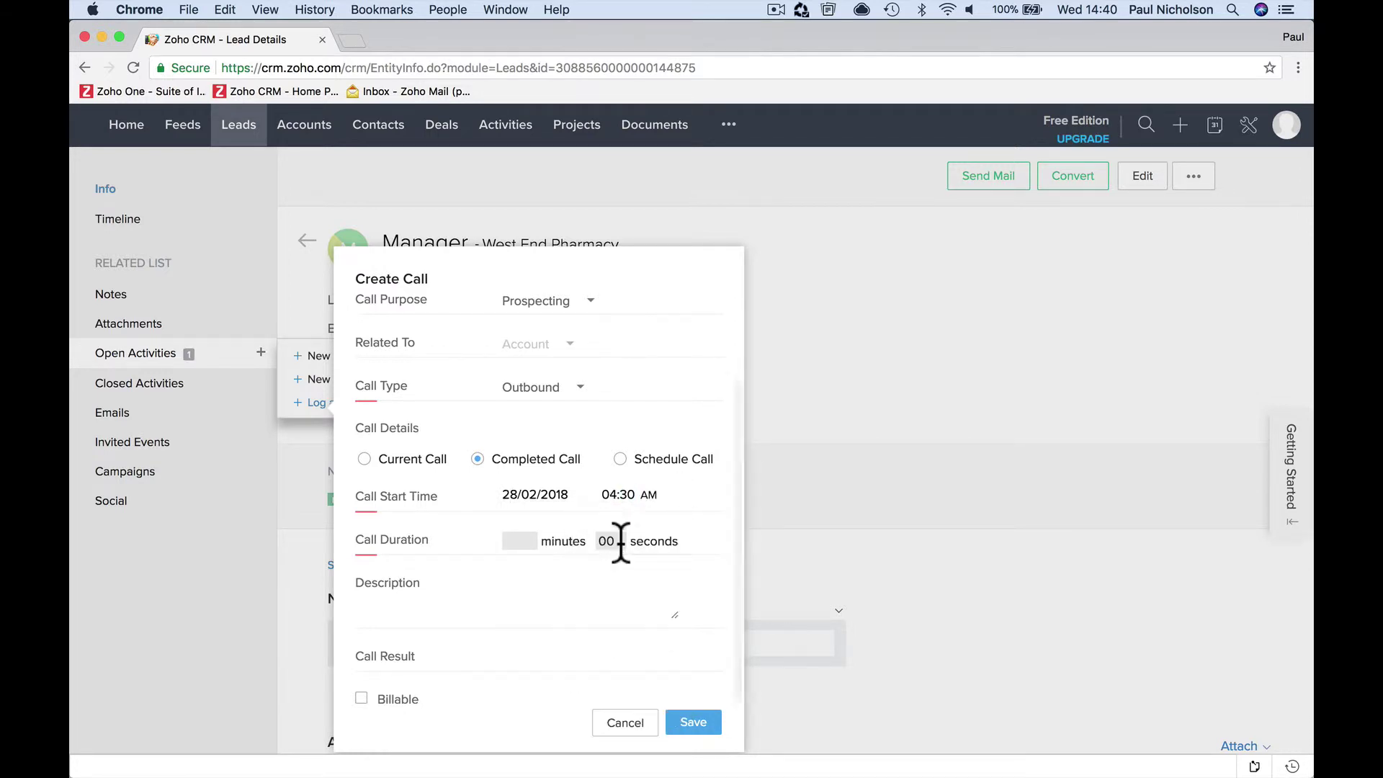
click(628, 496)
scroll(633, 510, down, 1)
scroll(643, 572, down, 3)
scroll(636, 562, down, 5)
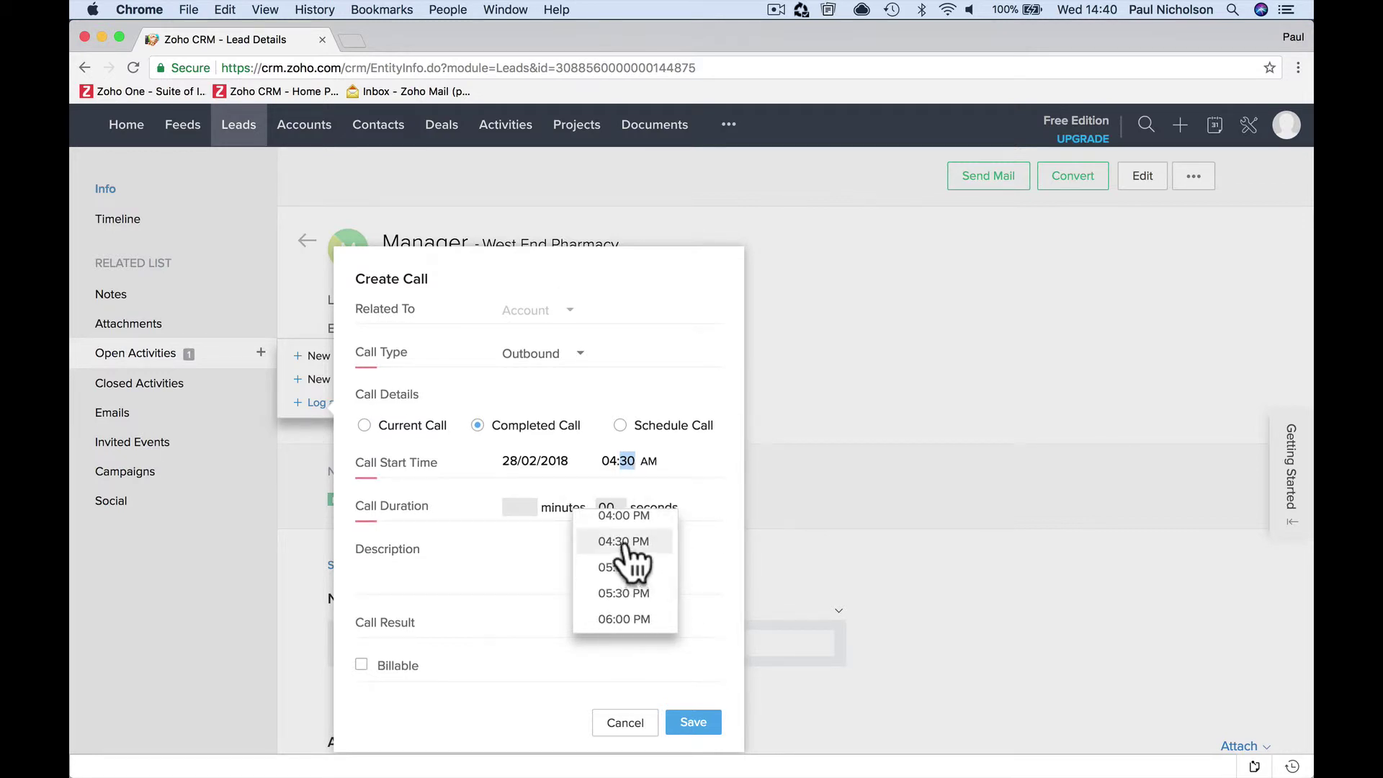
click(624, 546)
Enter a call duration of 30 minutes and the description "Called to see if I can arrange a meeting.".
click(525, 510)
text(30)
key(Tab)
click(441, 577)
text(Called to see if I can arran)
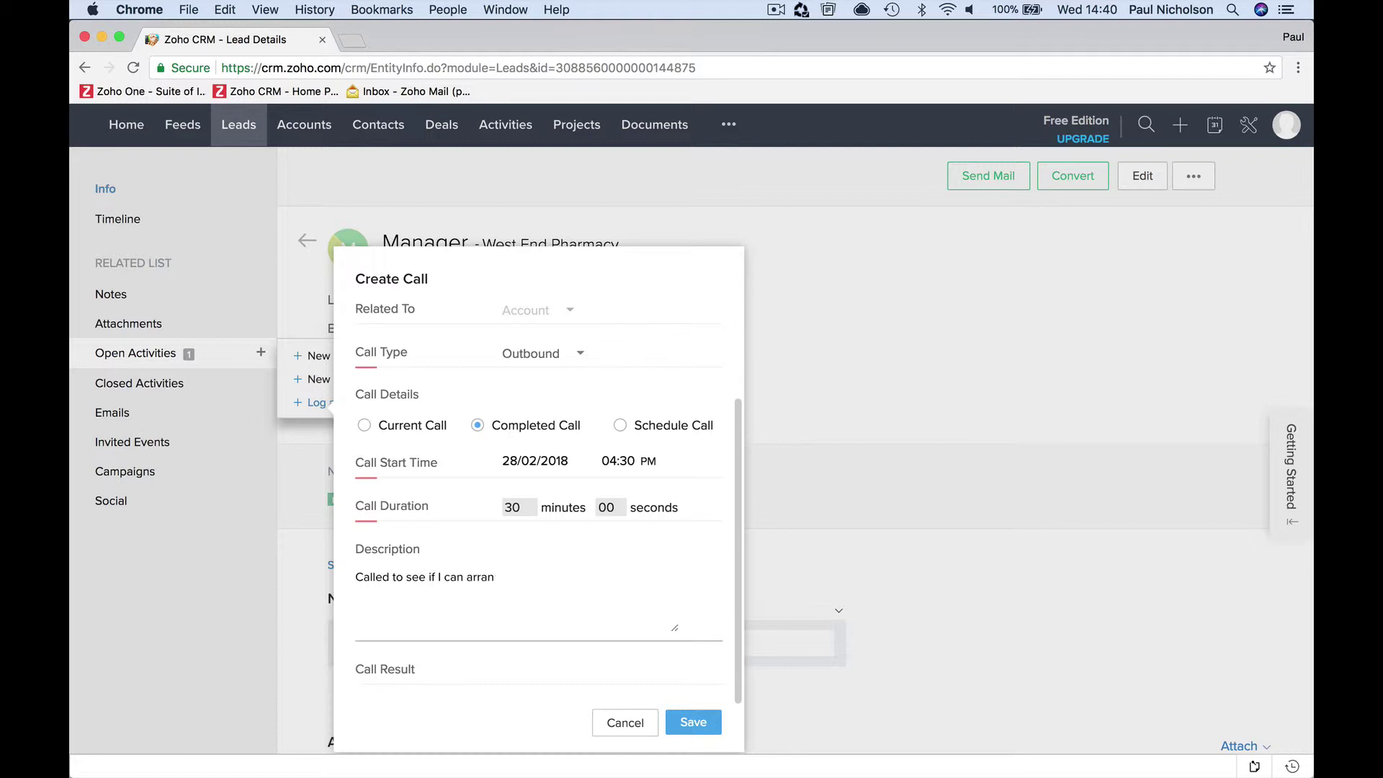
text(ge a meeting.)
Enter "Meeting next week. Game on" as the call result and try to save the call.
click(421, 667)
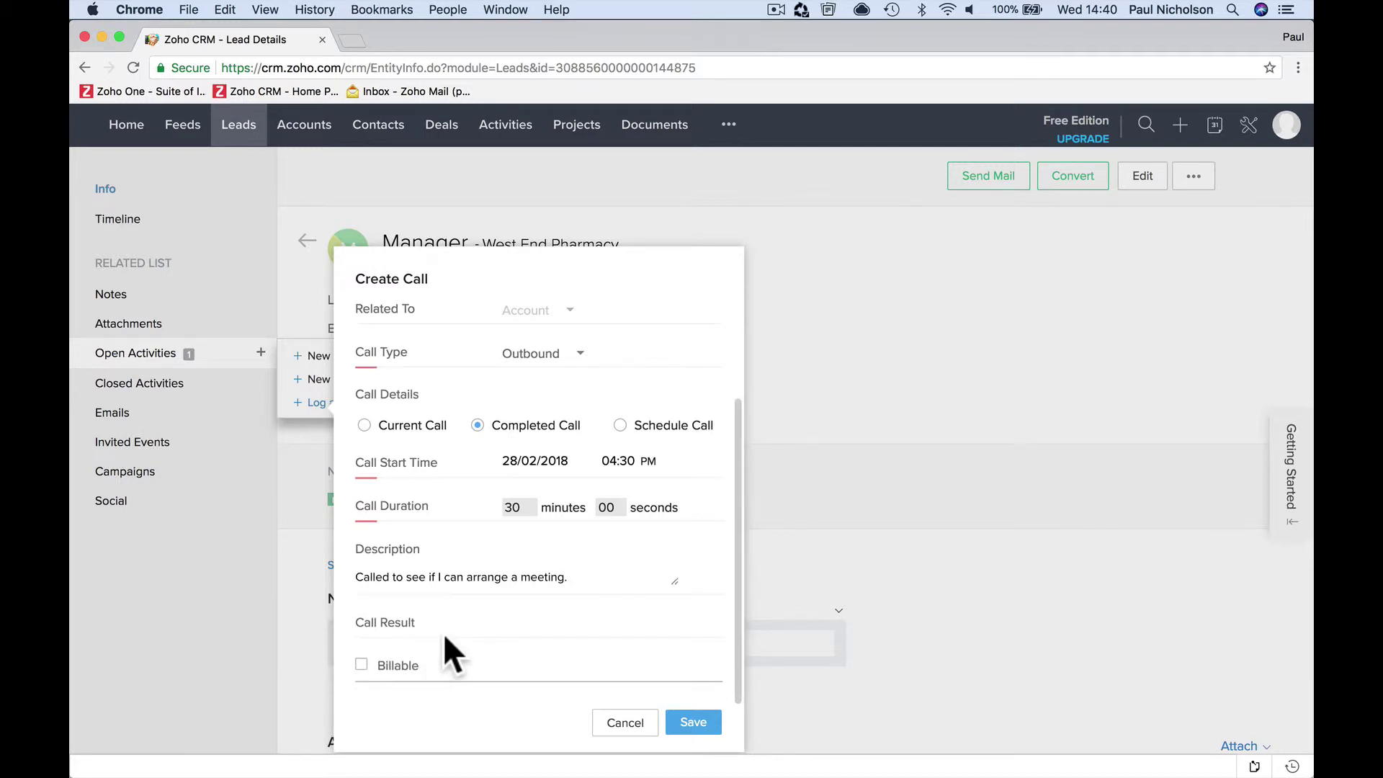
text(Meeting ne)
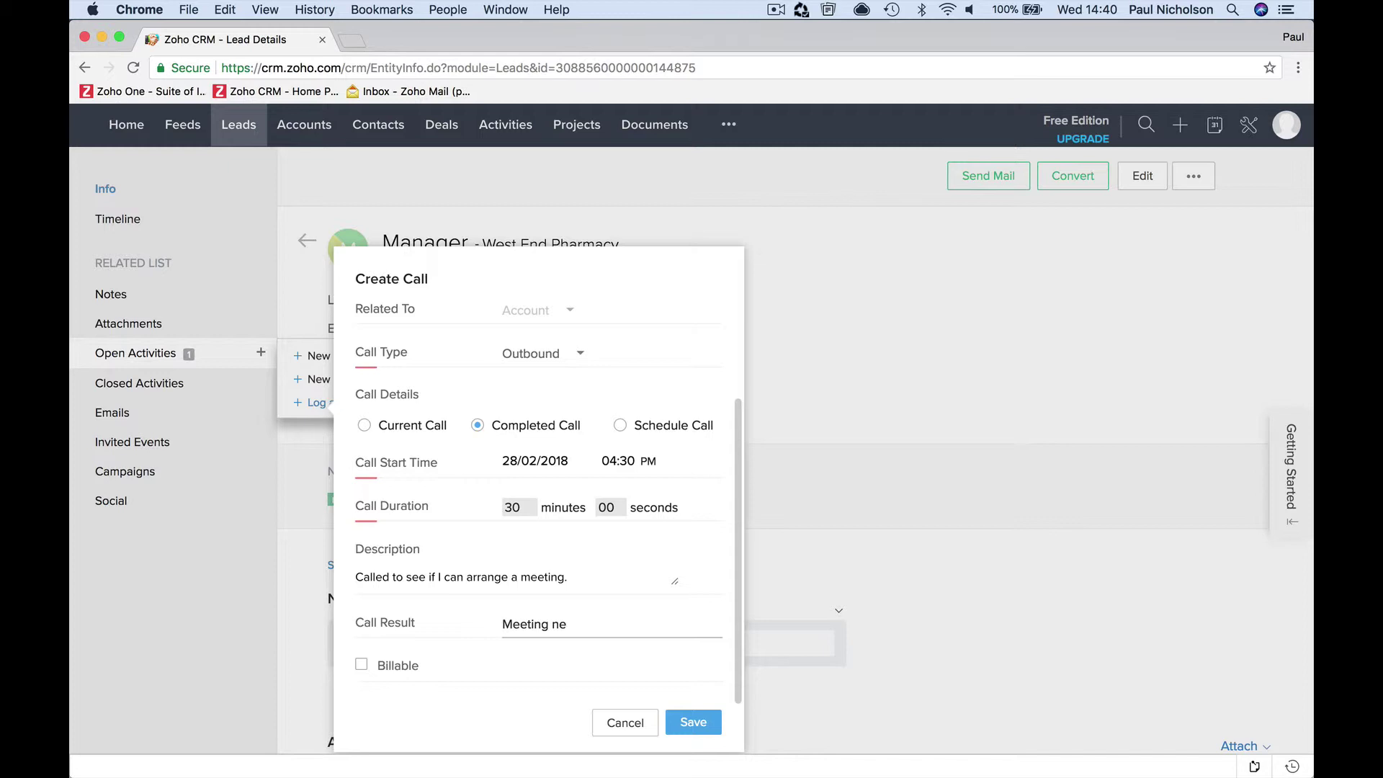
text(xt week. Game on)
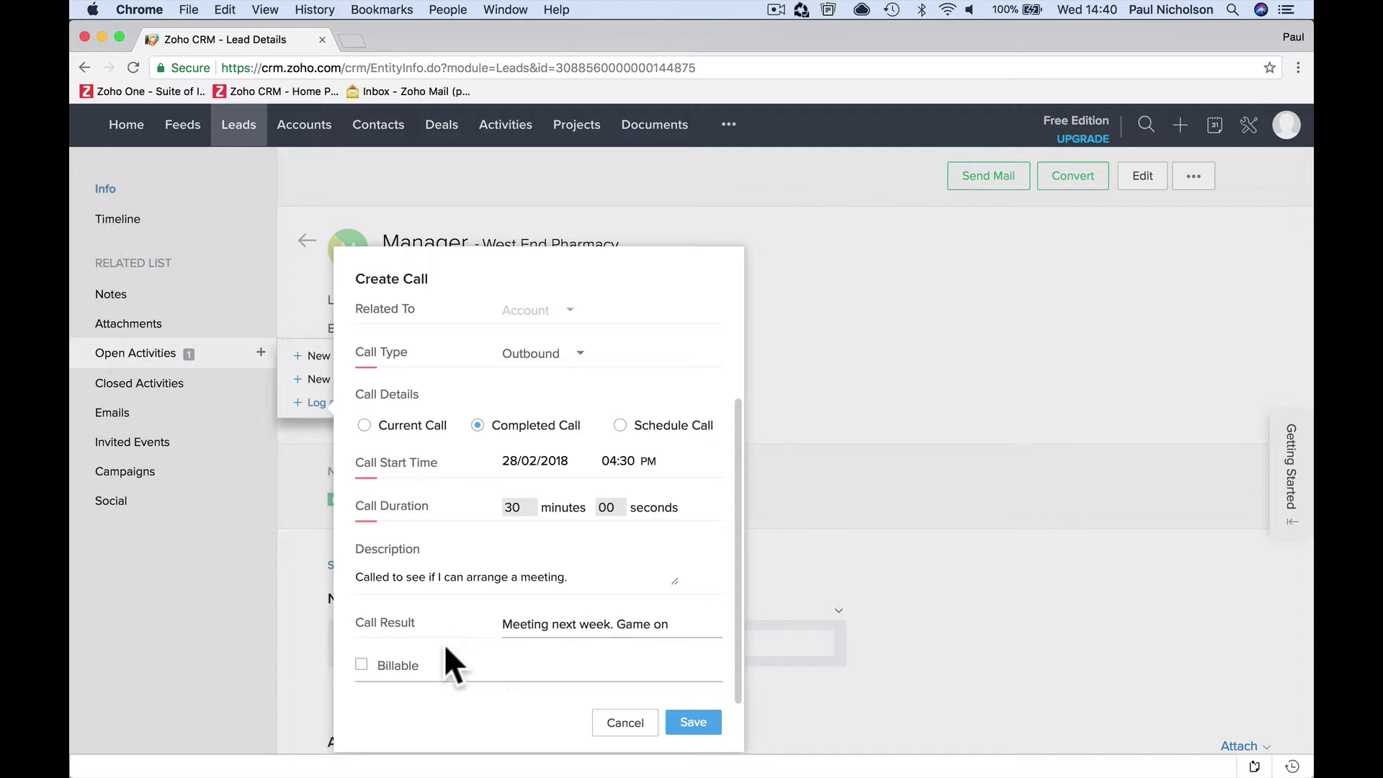
click(693, 723)
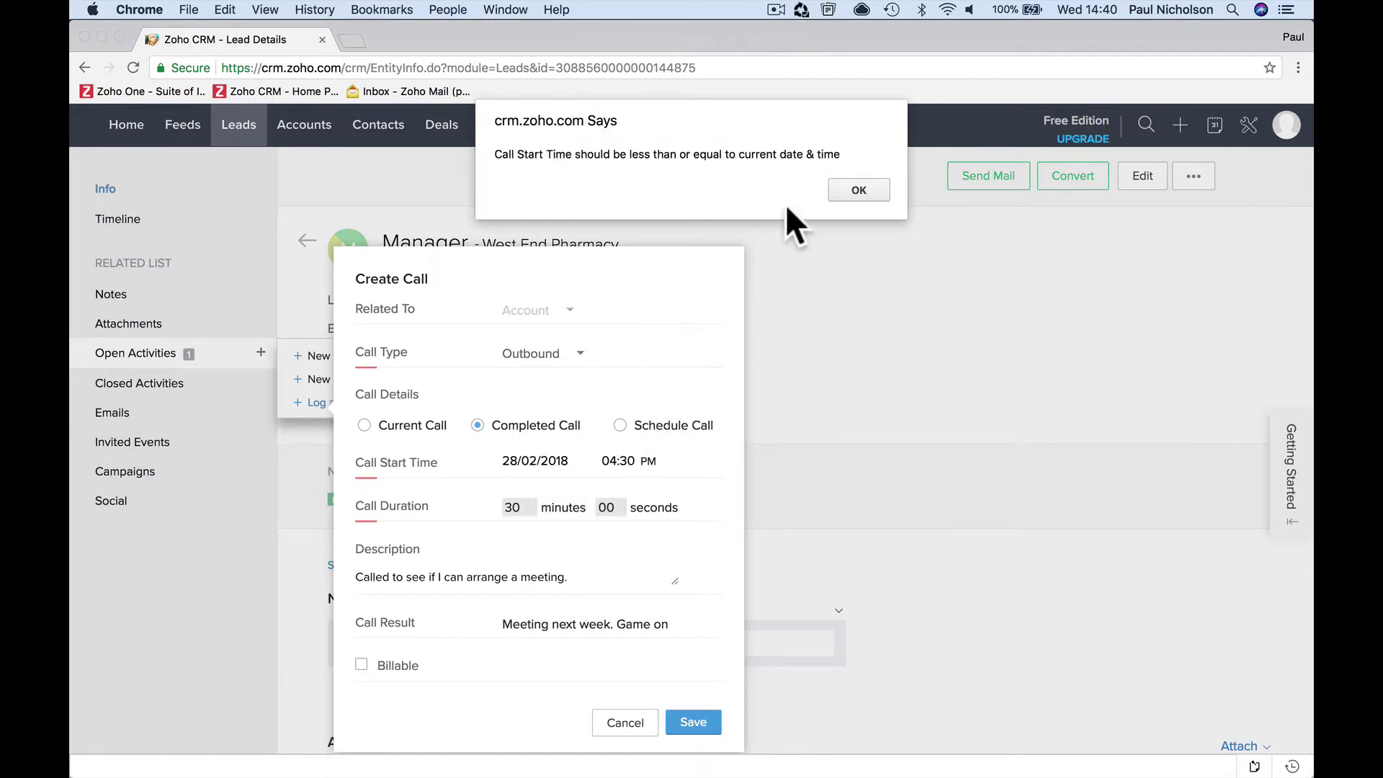
click(837, 189)
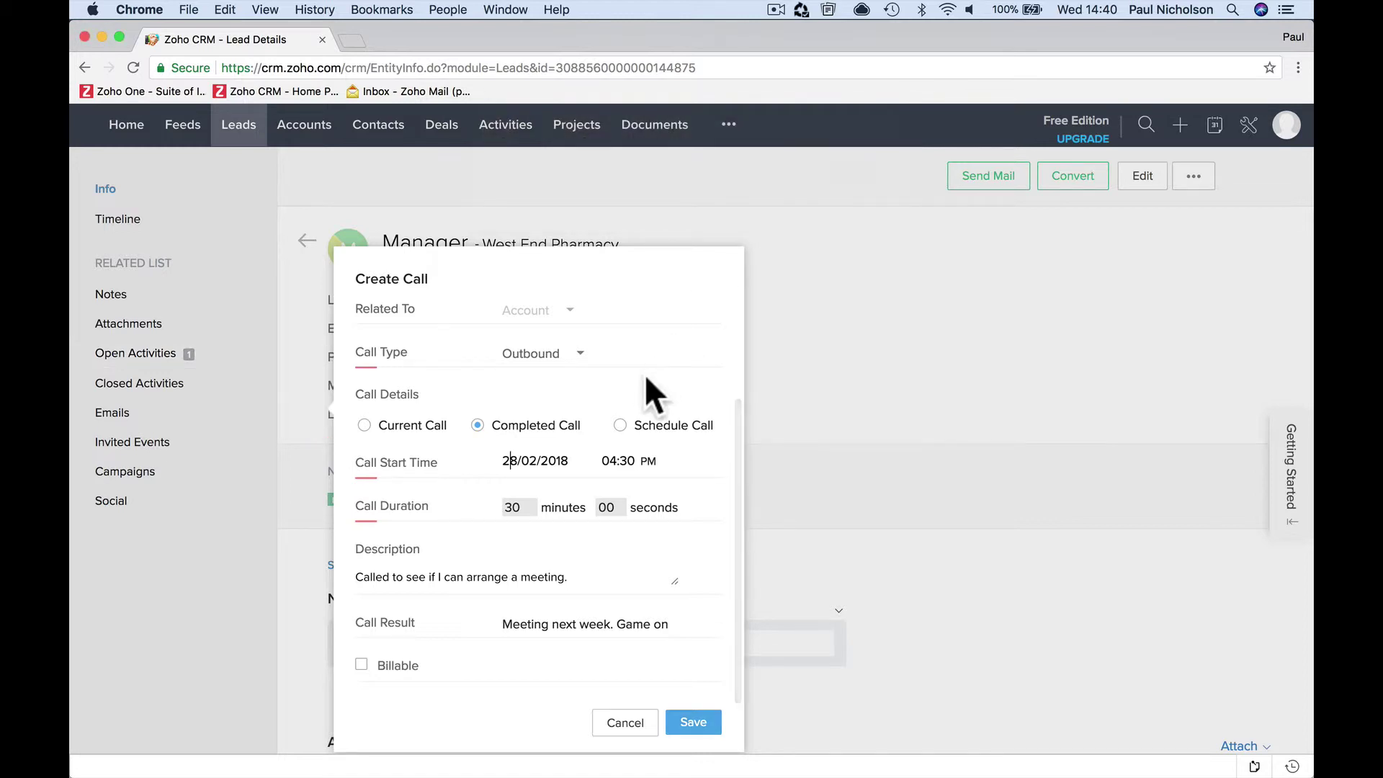
Change the call's start time to 01:30 PM and save the call.
click(628, 464)
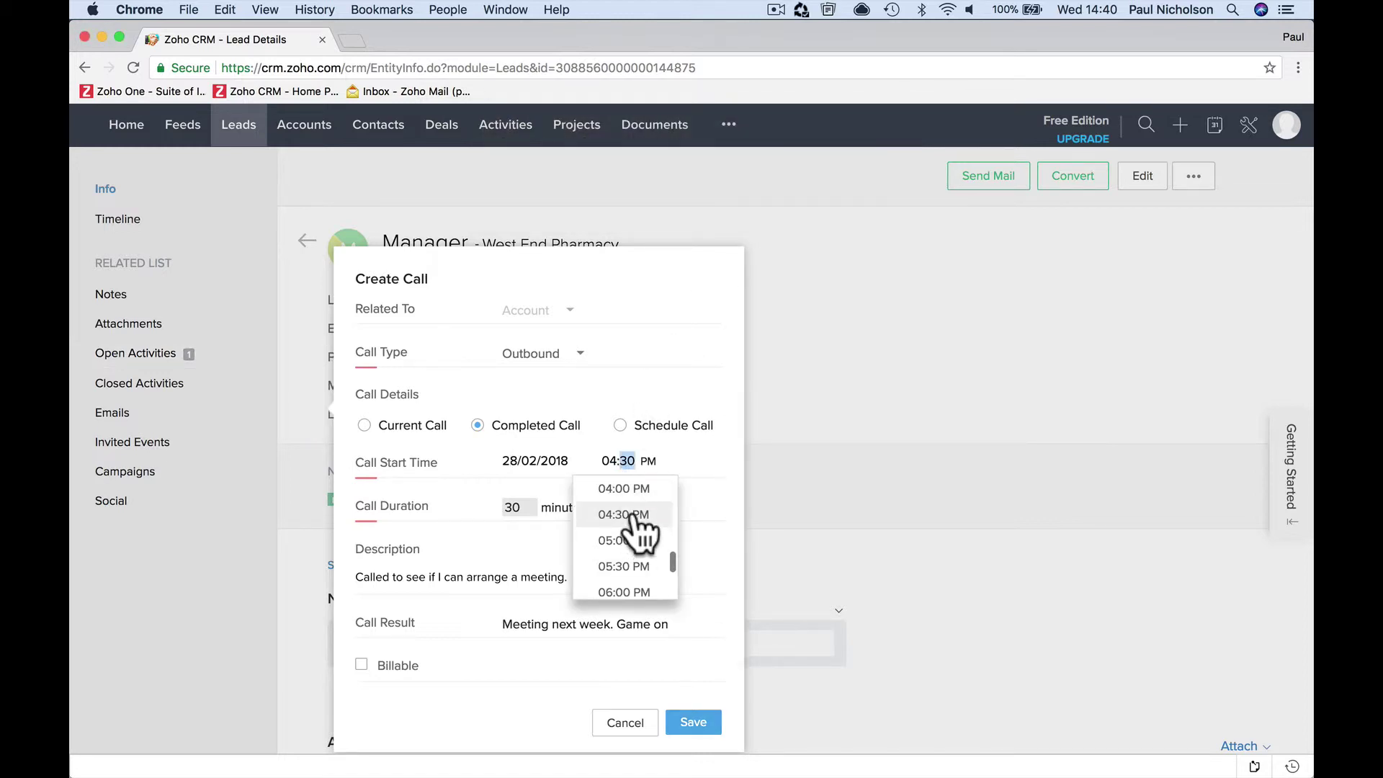
scroll(636, 526, up, 2)
scroll(634, 515, up, 2)
click(634, 515)
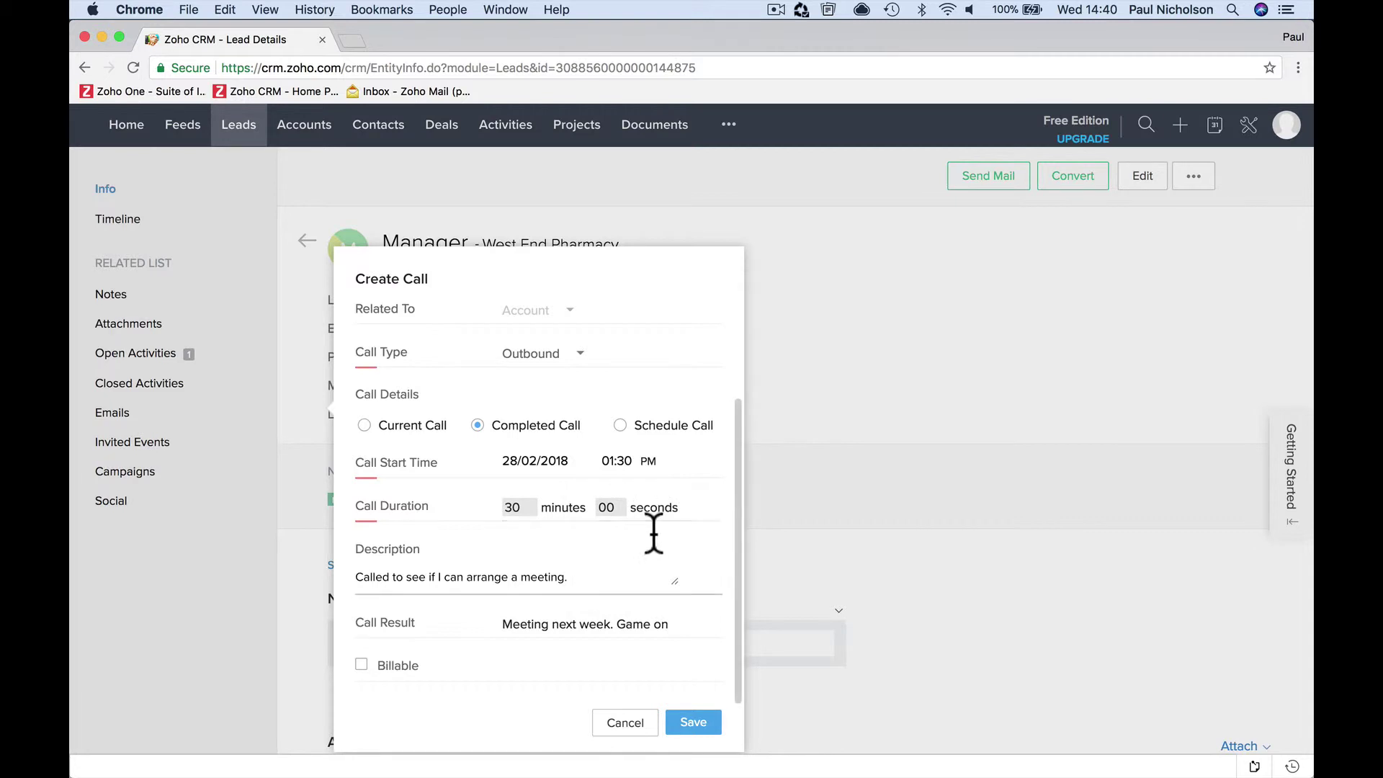
click(688, 721)
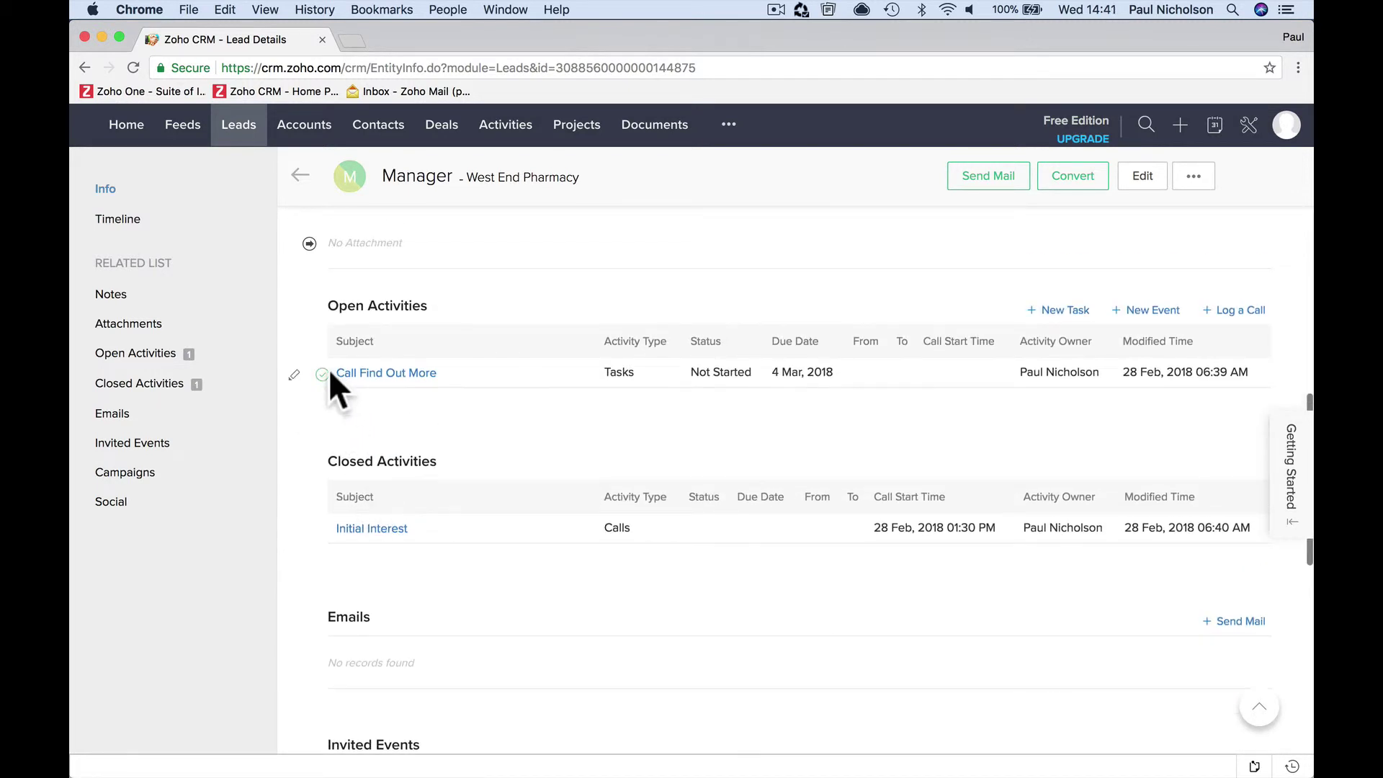
Mark the Call Find Out More task among the lead's open activities as completed.
click(322, 374)
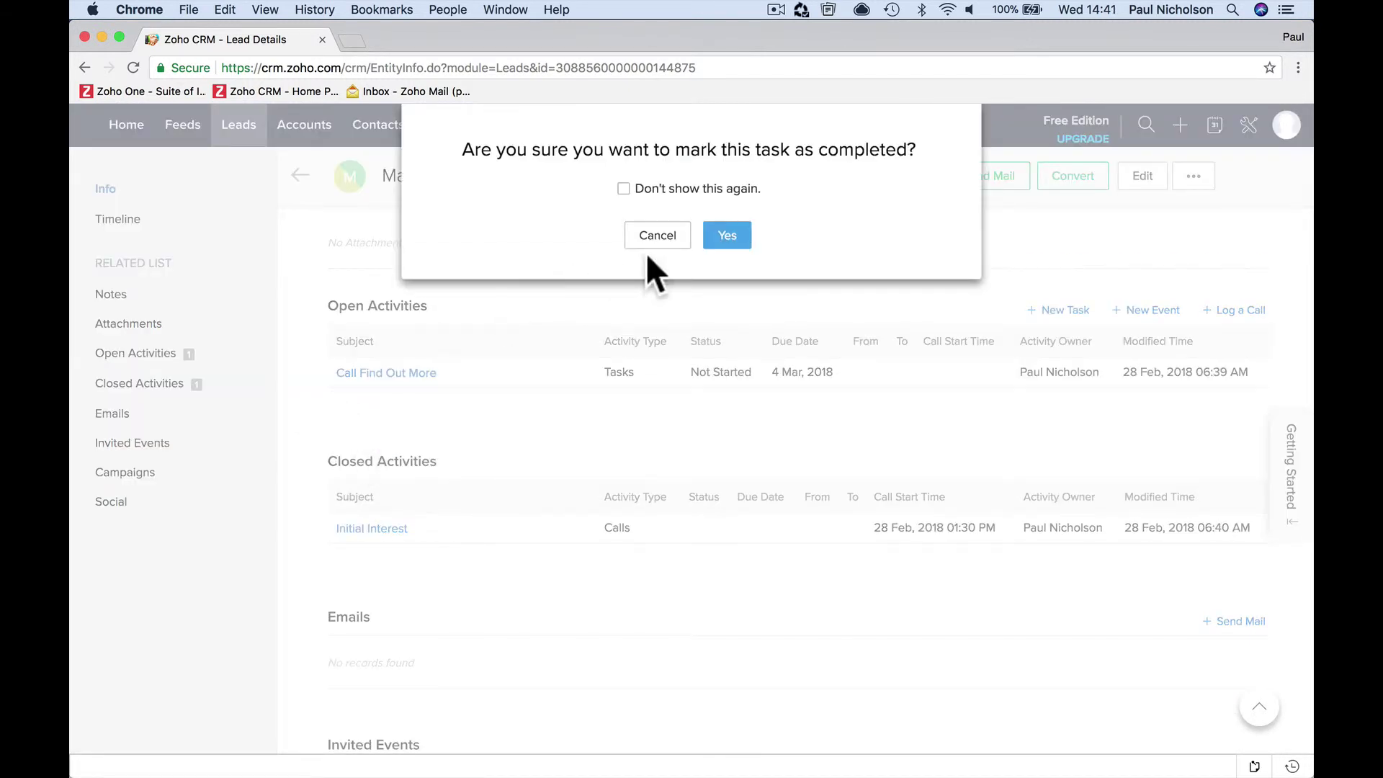
click(727, 237)
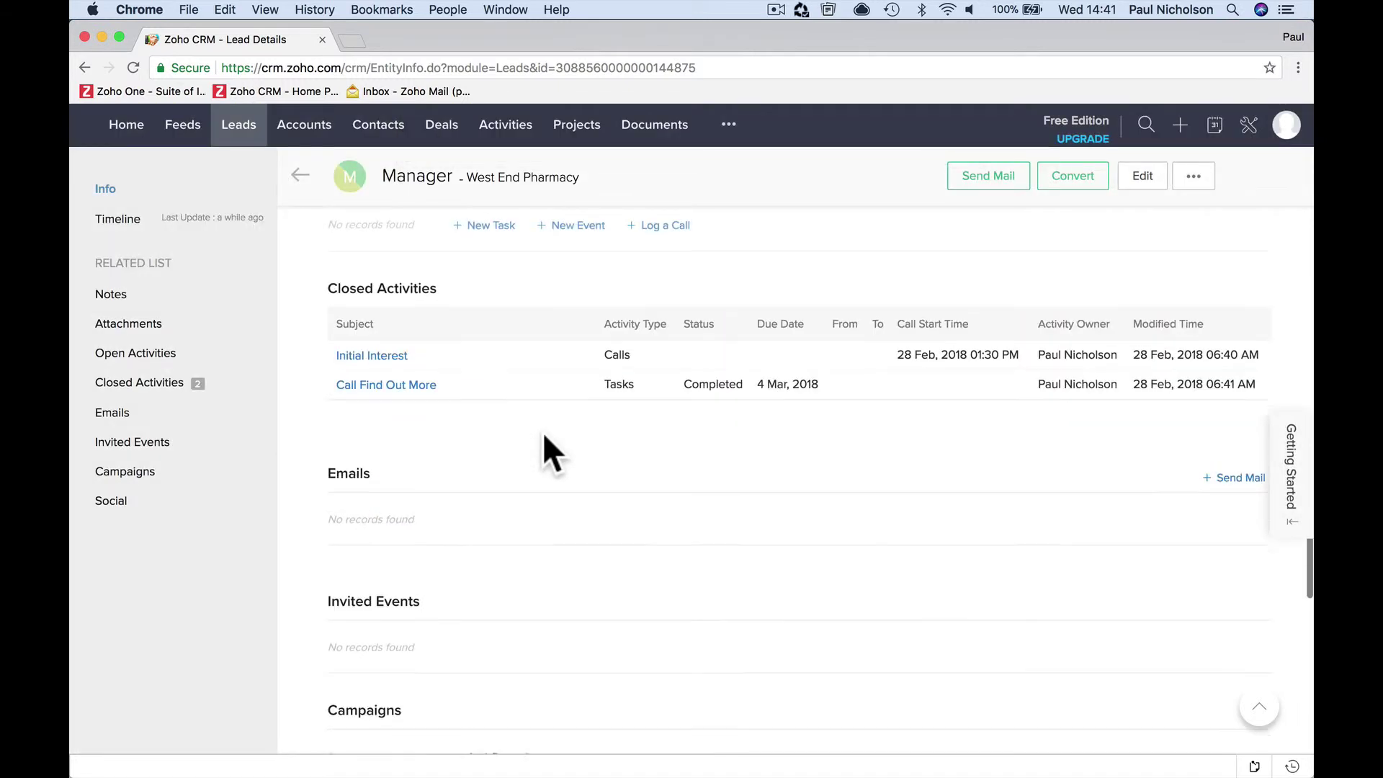
Start a new event for the lead titled "Initial Meeting" with the location "Pharmacy".
click(261, 353)
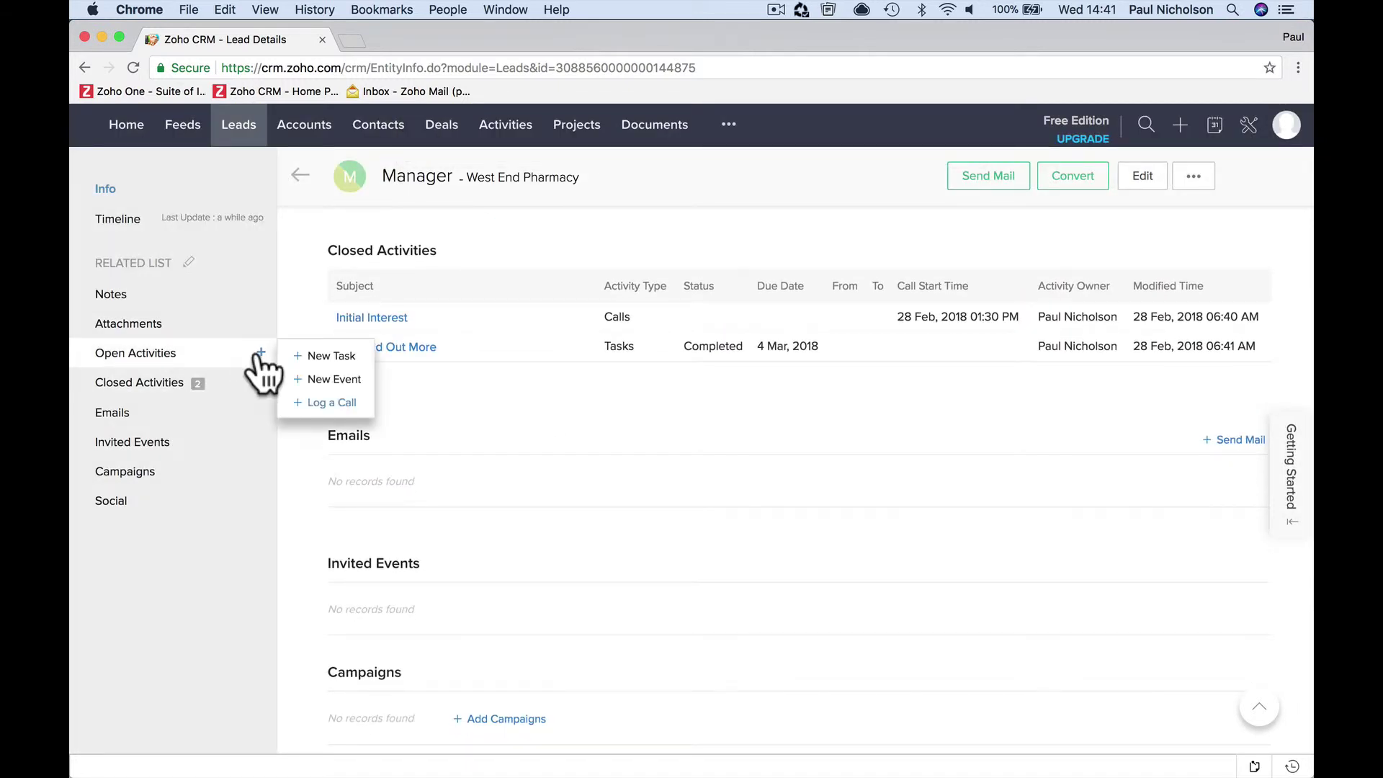
click(307, 378)
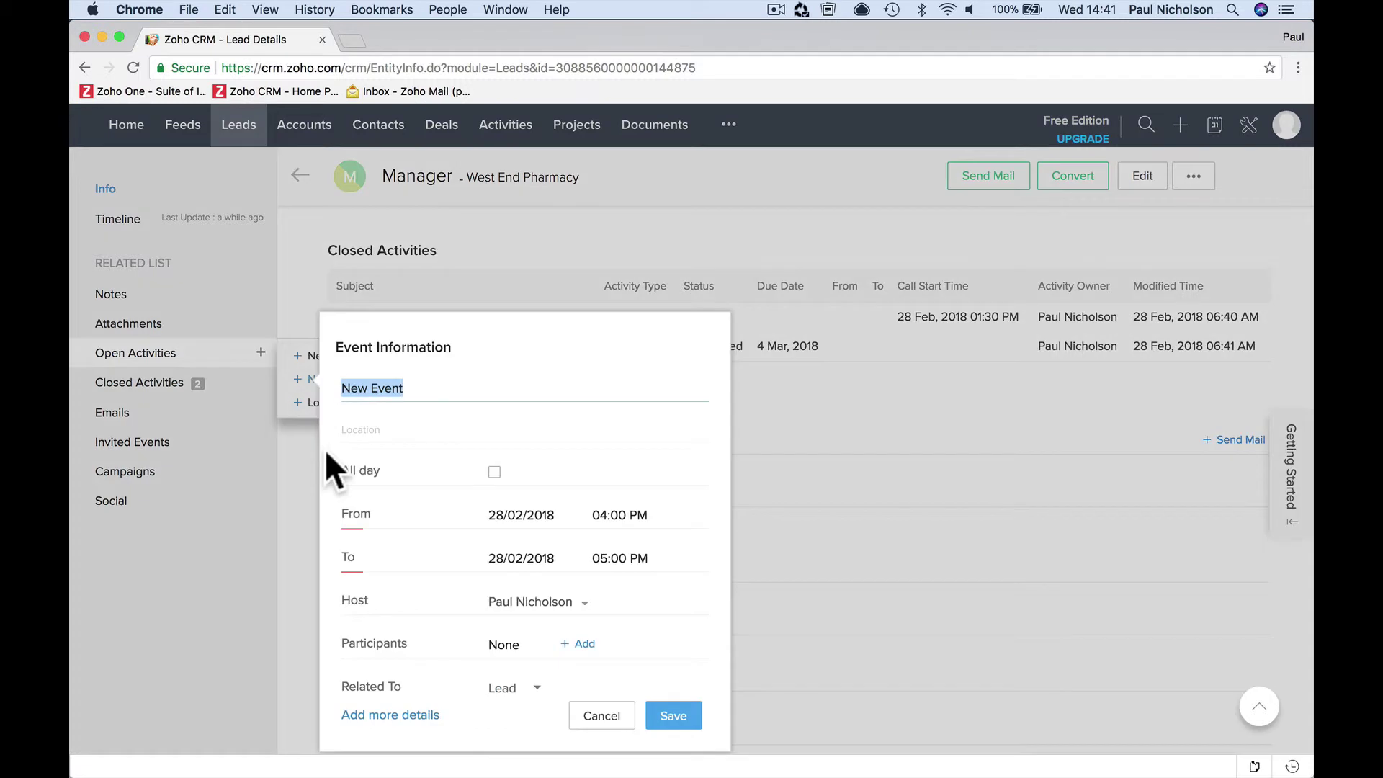
key(BackSpace)
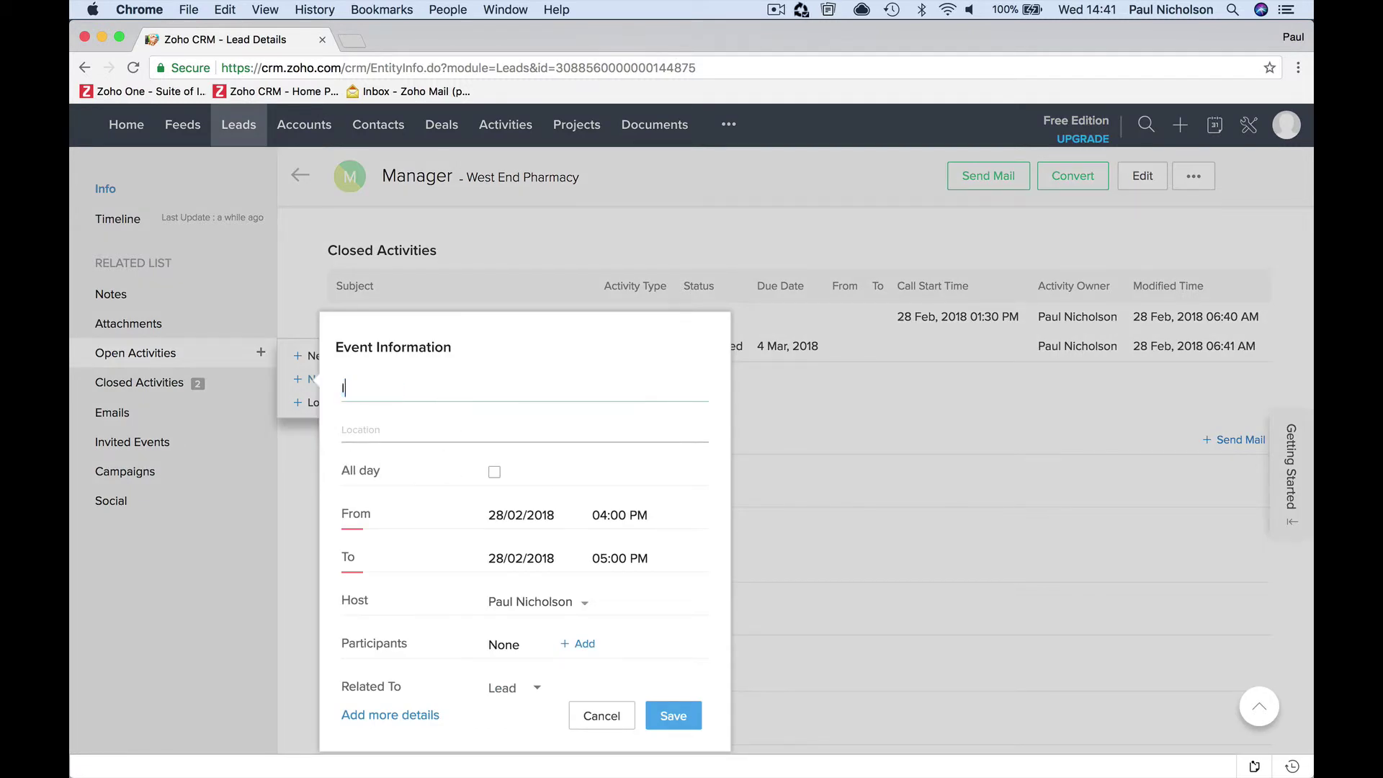
text(Initial Meed)
text(ing)
key(Tab)
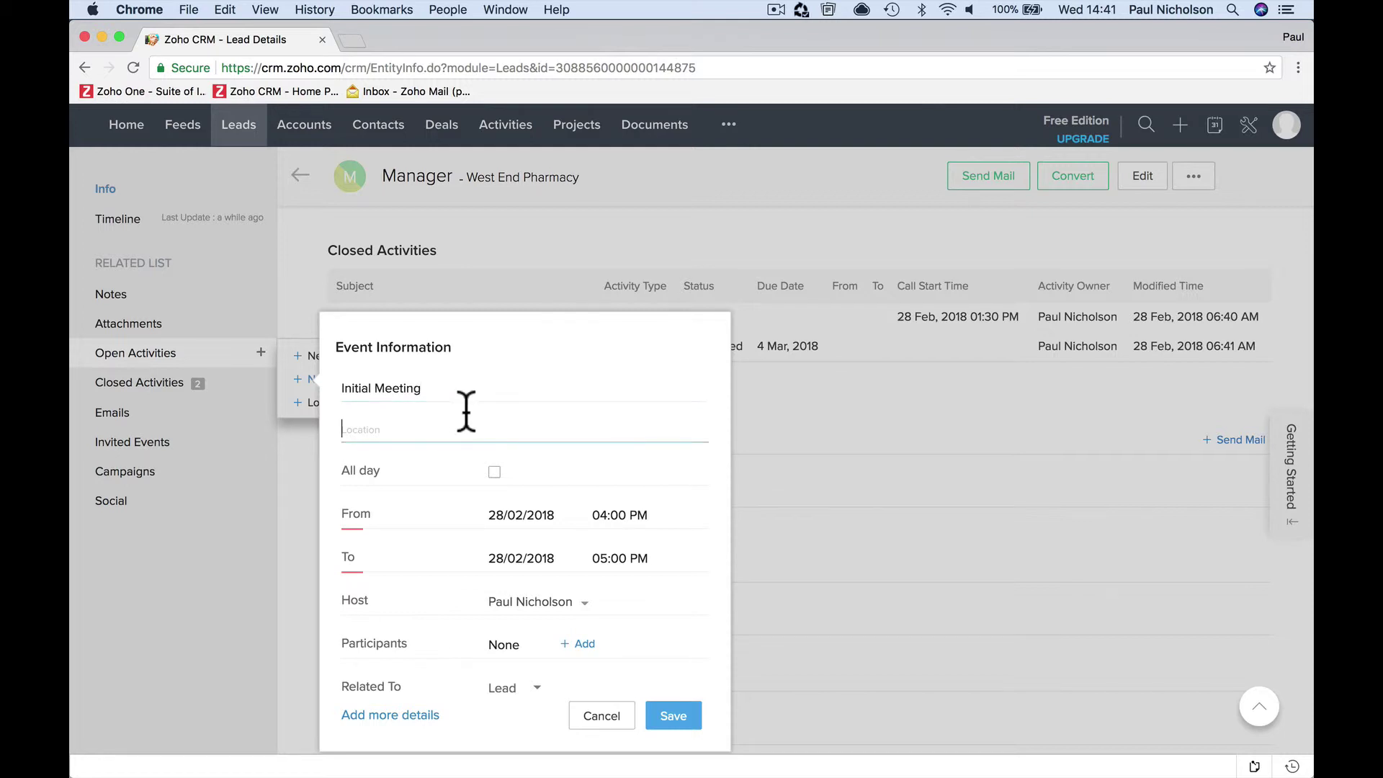
text(Pharmacy)
Set the event to run from 28/02/2018 11:00 PM to 01/03/2018 12:30 AM.
click(626, 516)
scroll(634, 618, down, 5)
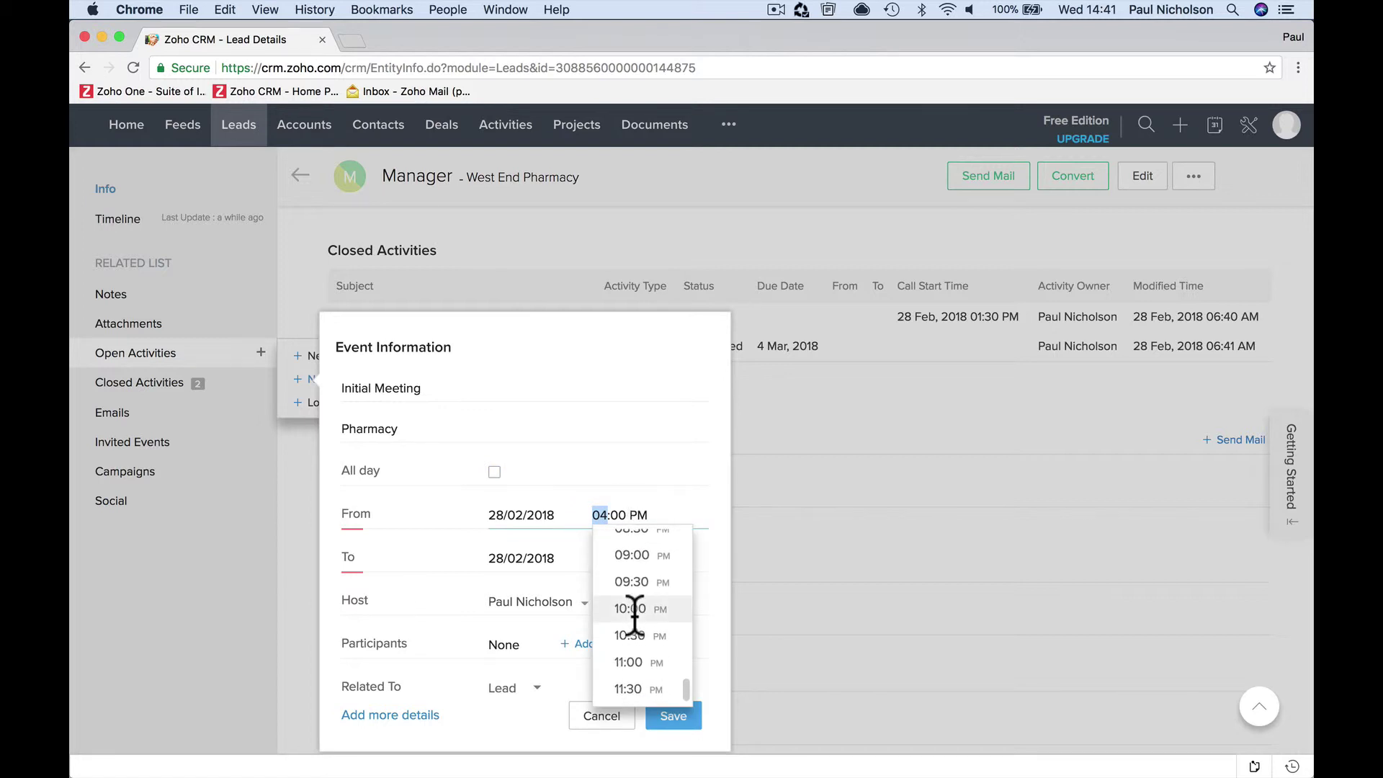
click(633, 660)
click(620, 558)
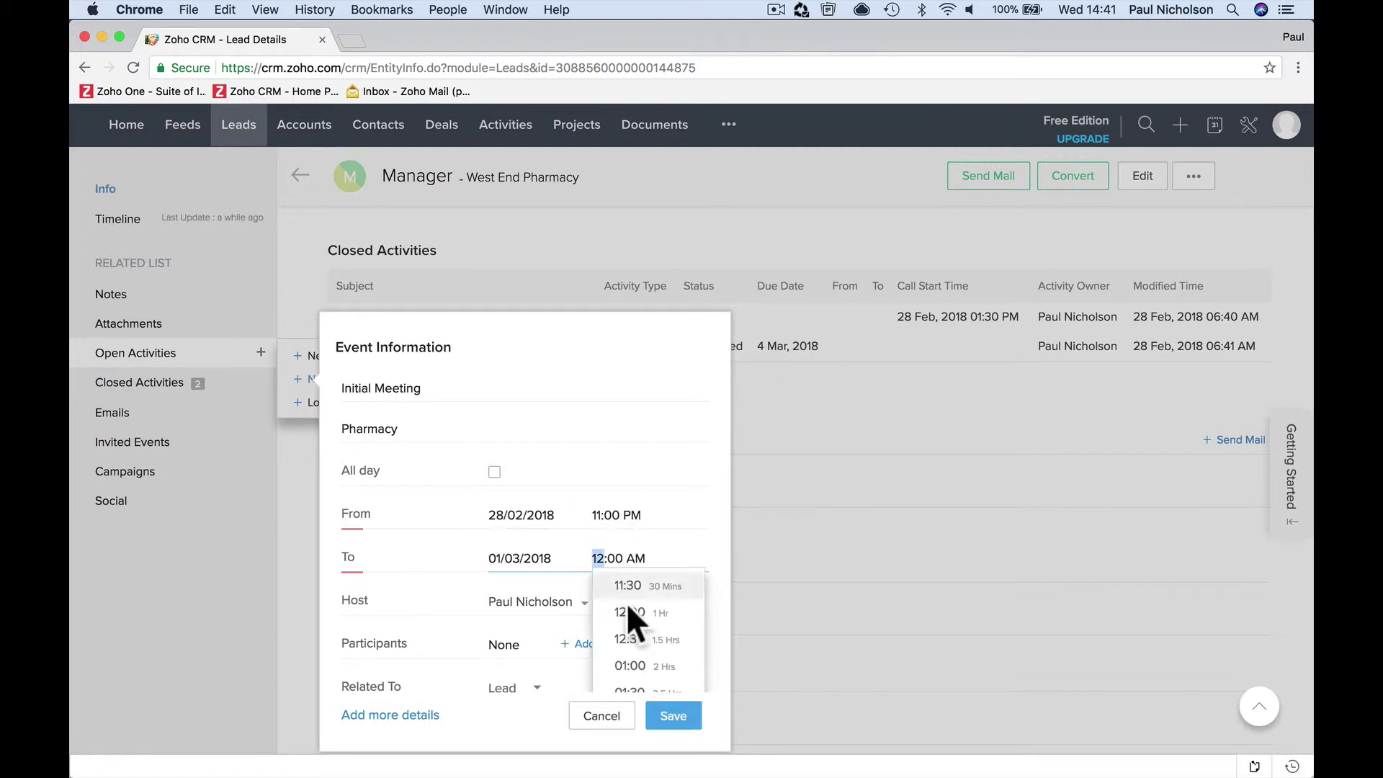
scroll(628, 654, down, 2)
click(633, 460)
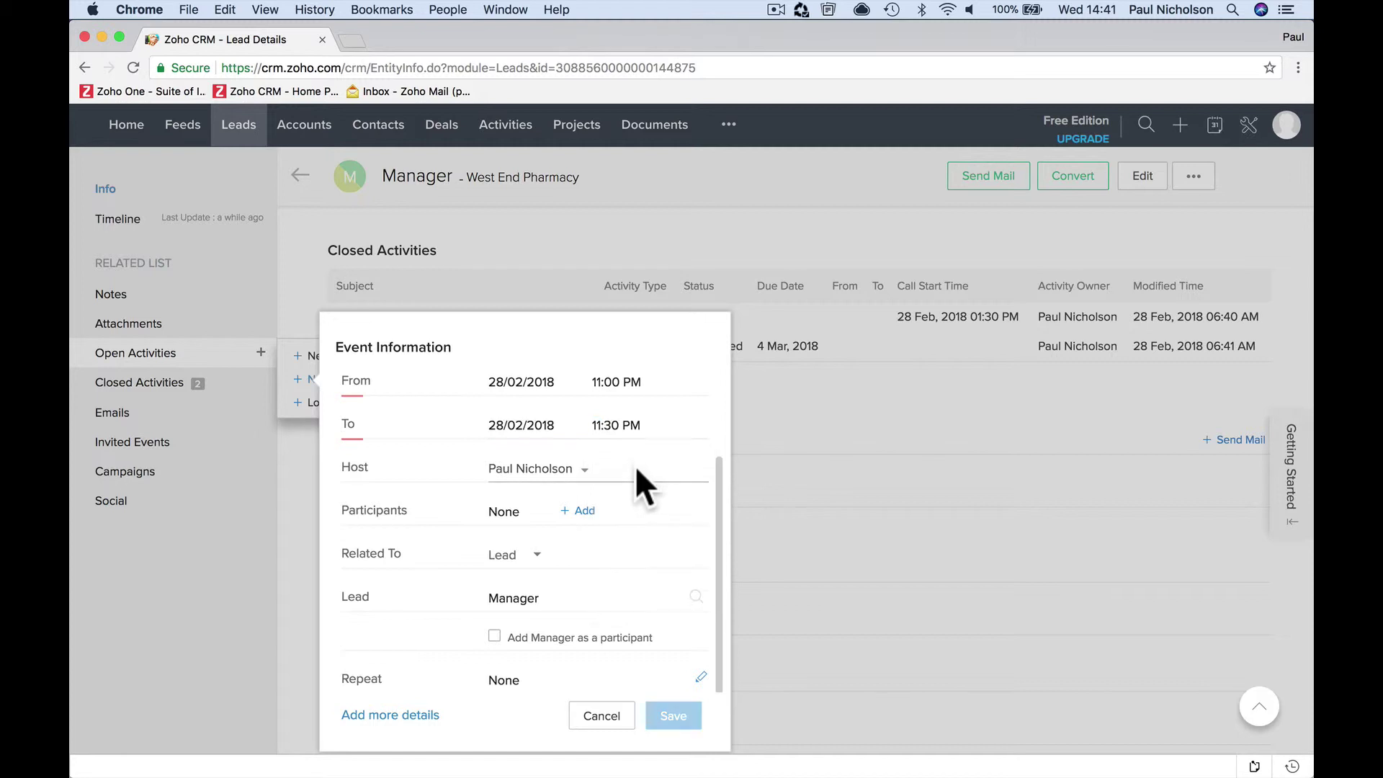
click(632, 425)
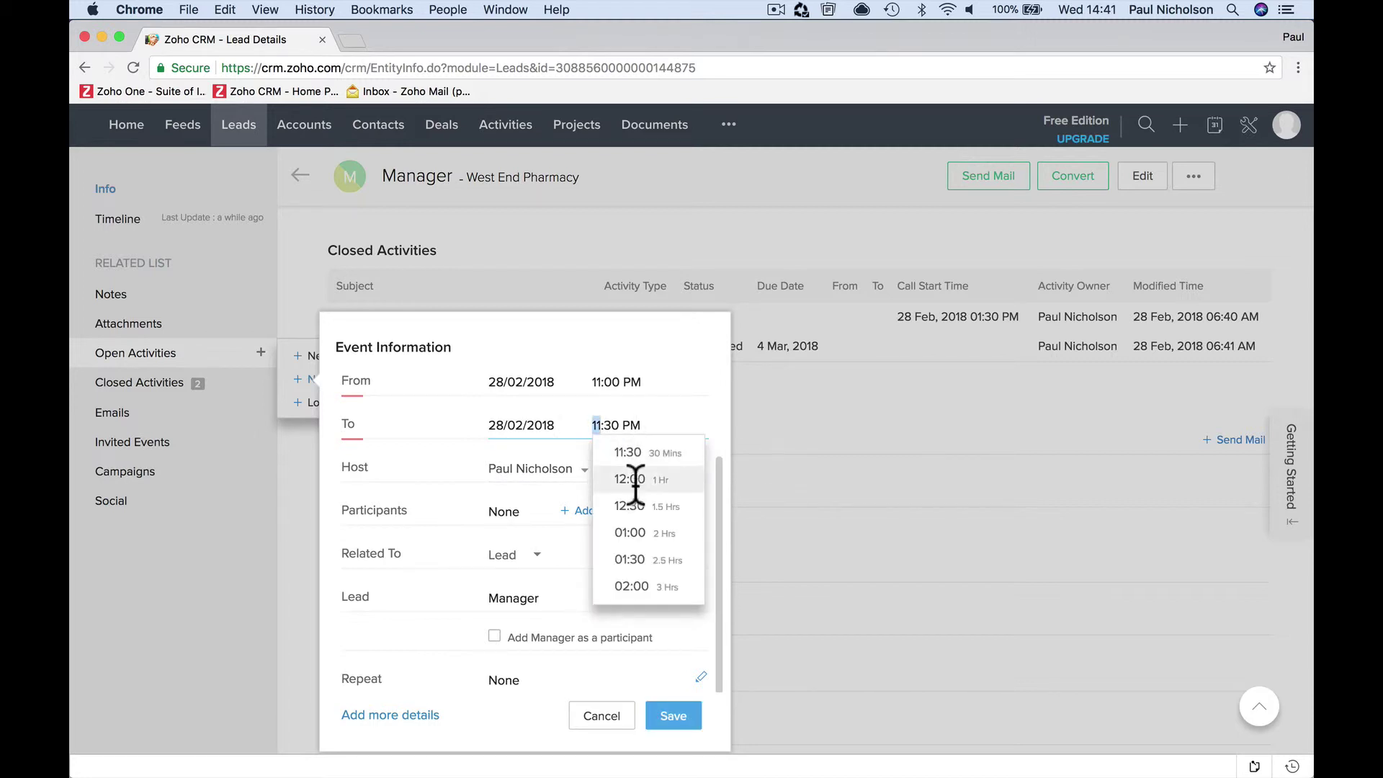
click(631, 464)
click(625, 424)
click(624, 503)
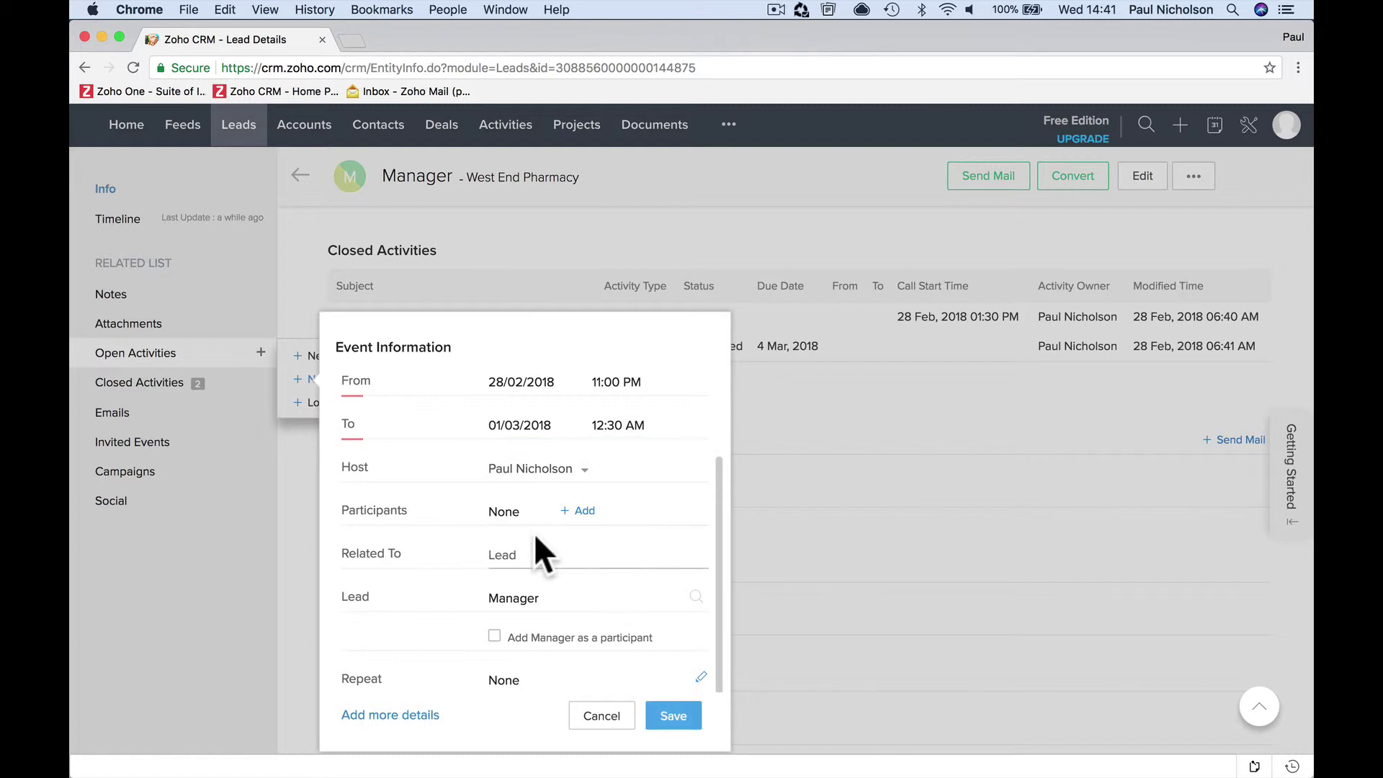
Look through the contacts available as participants without selecting any, and save the Initial Meeting event.
click(576, 511)
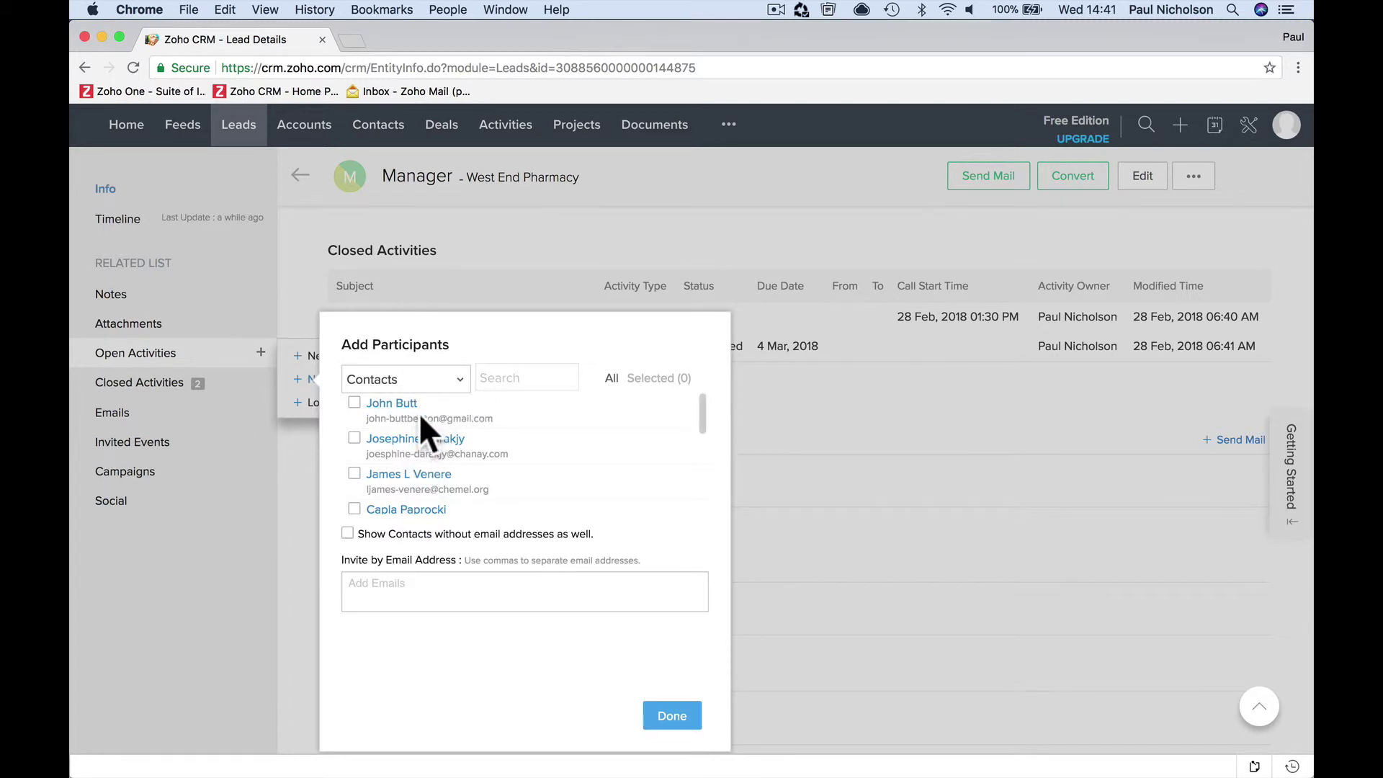
scroll(412, 477, down, 3)
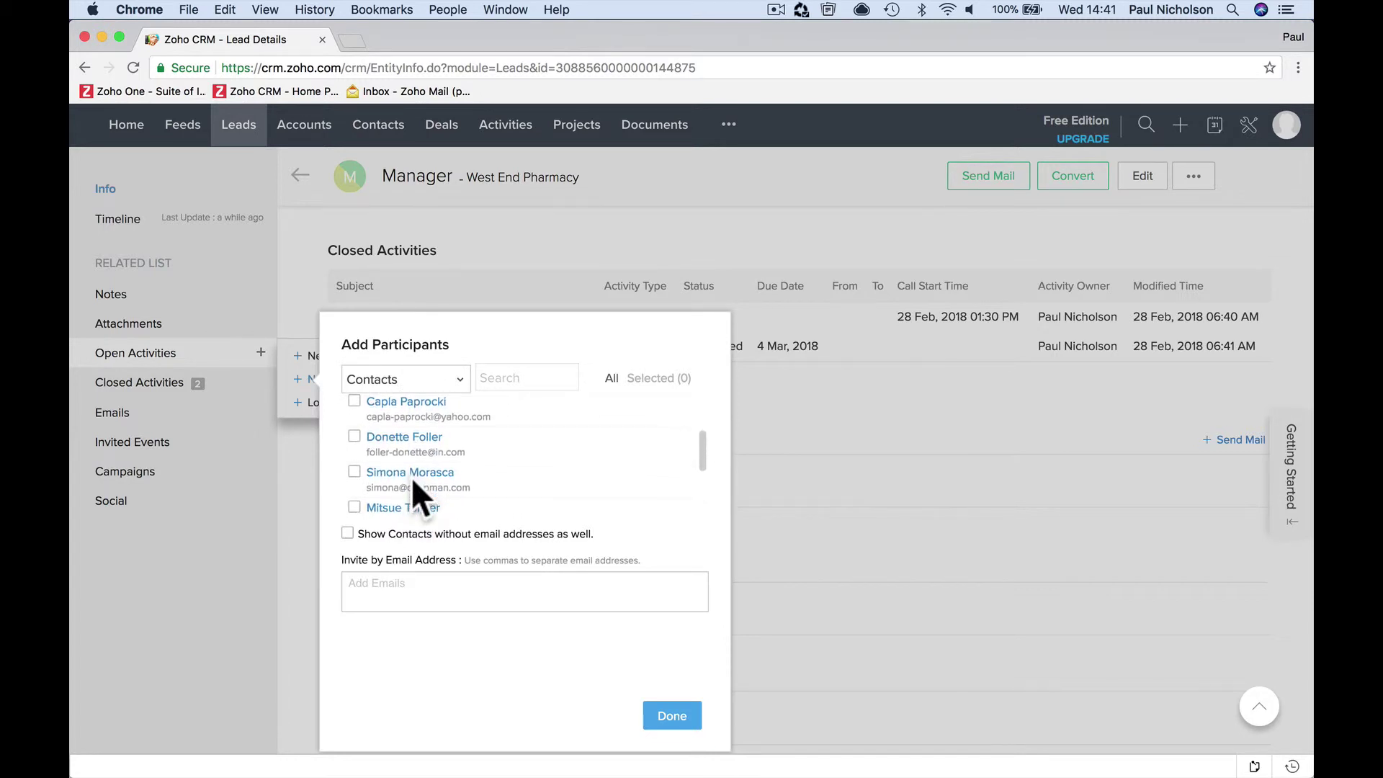
scroll(435, 435, up, 3)
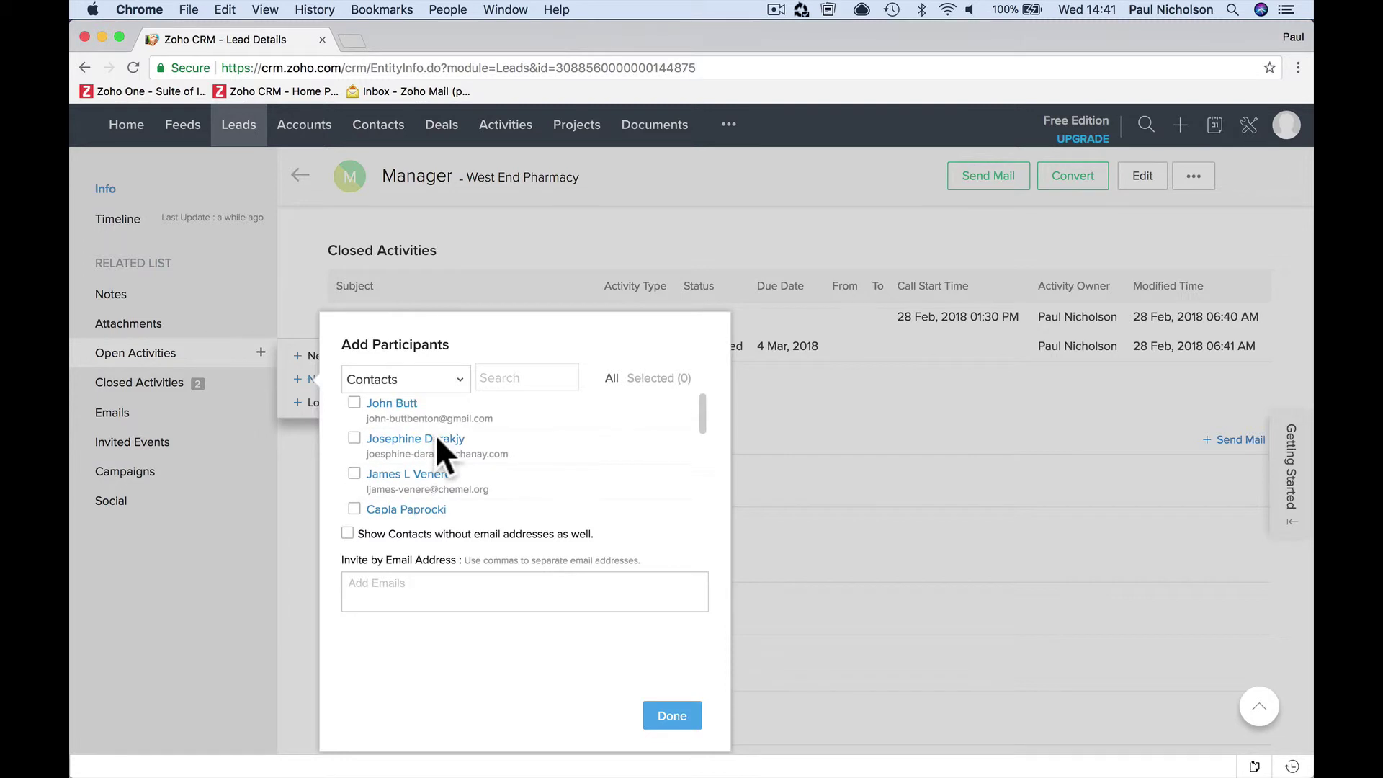
click(673, 716)
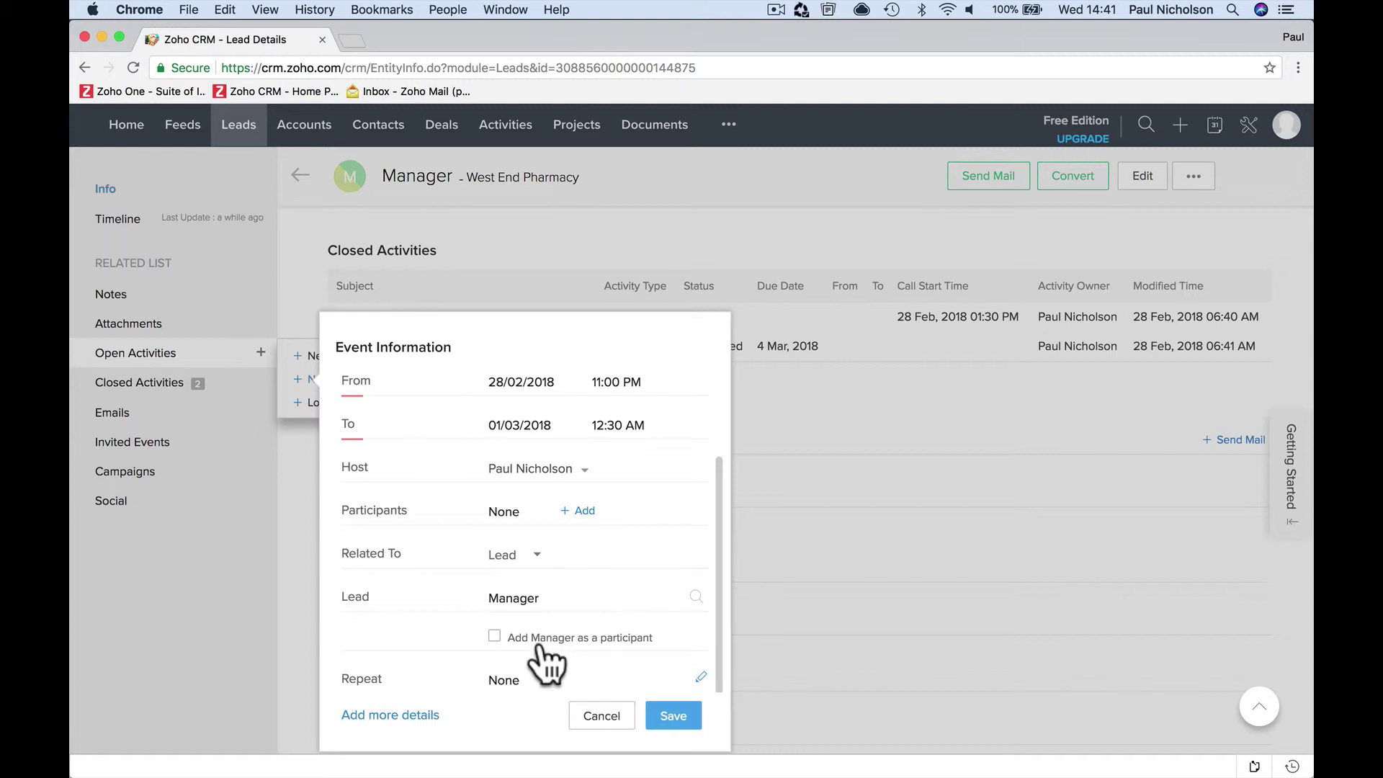
click(670, 715)
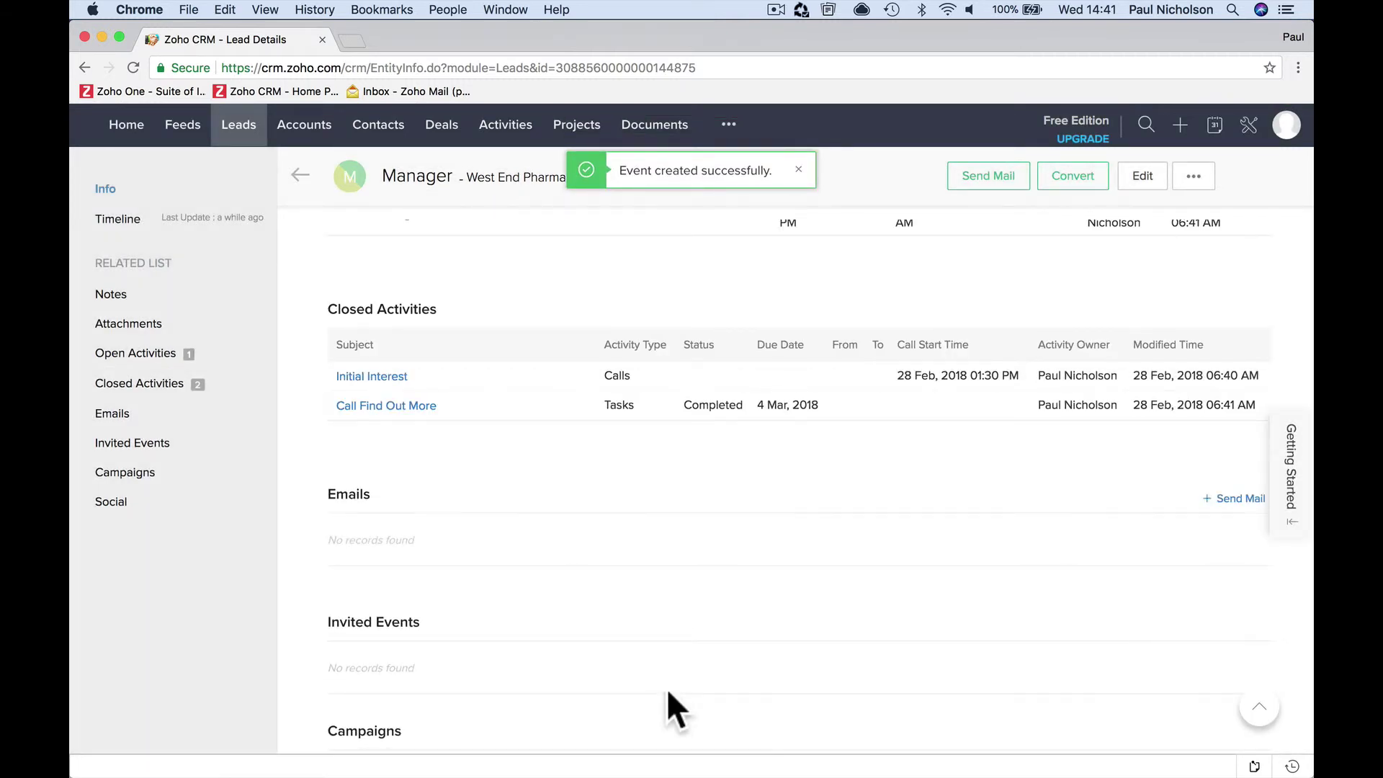
scroll(405, 395, up, 3)
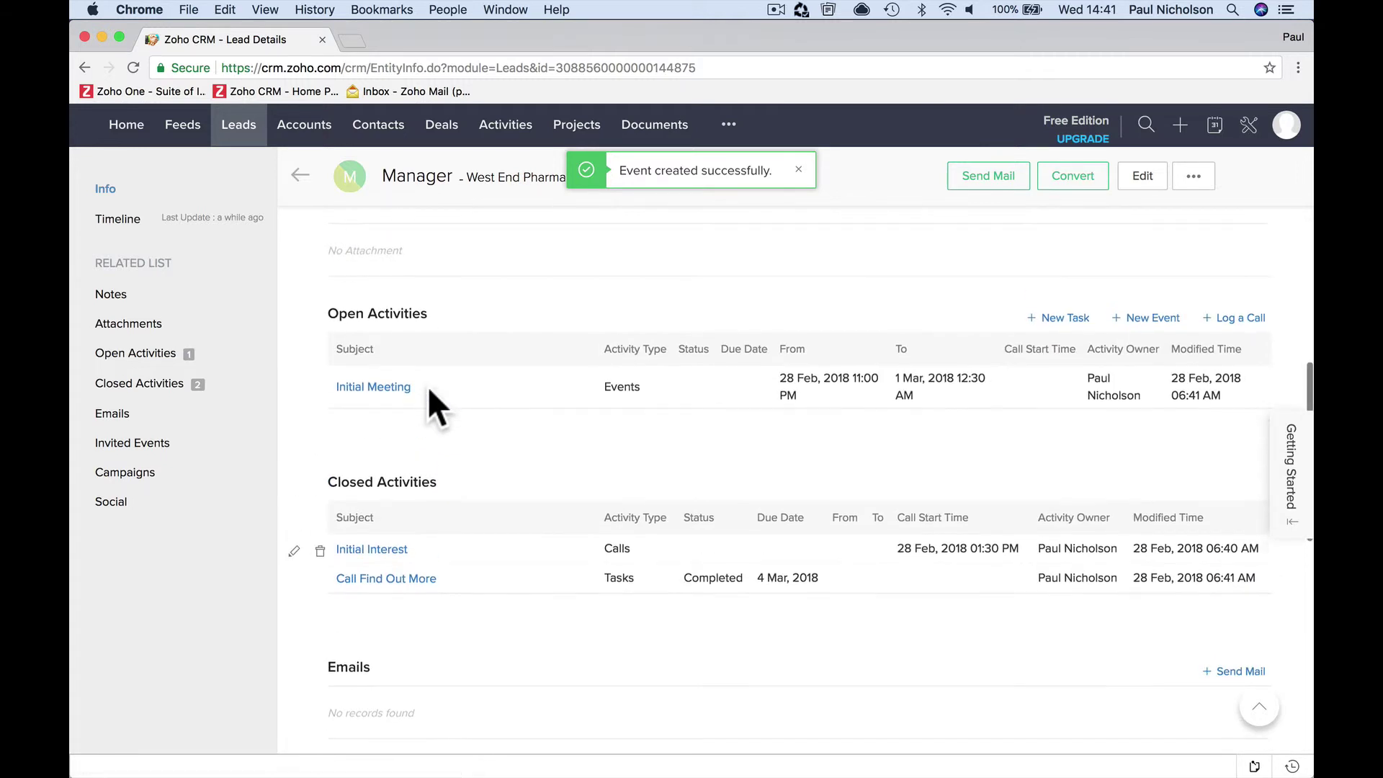
Start converting the West End Pharmacy lead and choose to create a new deal for the account.
scroll(519, 446, up, 6)
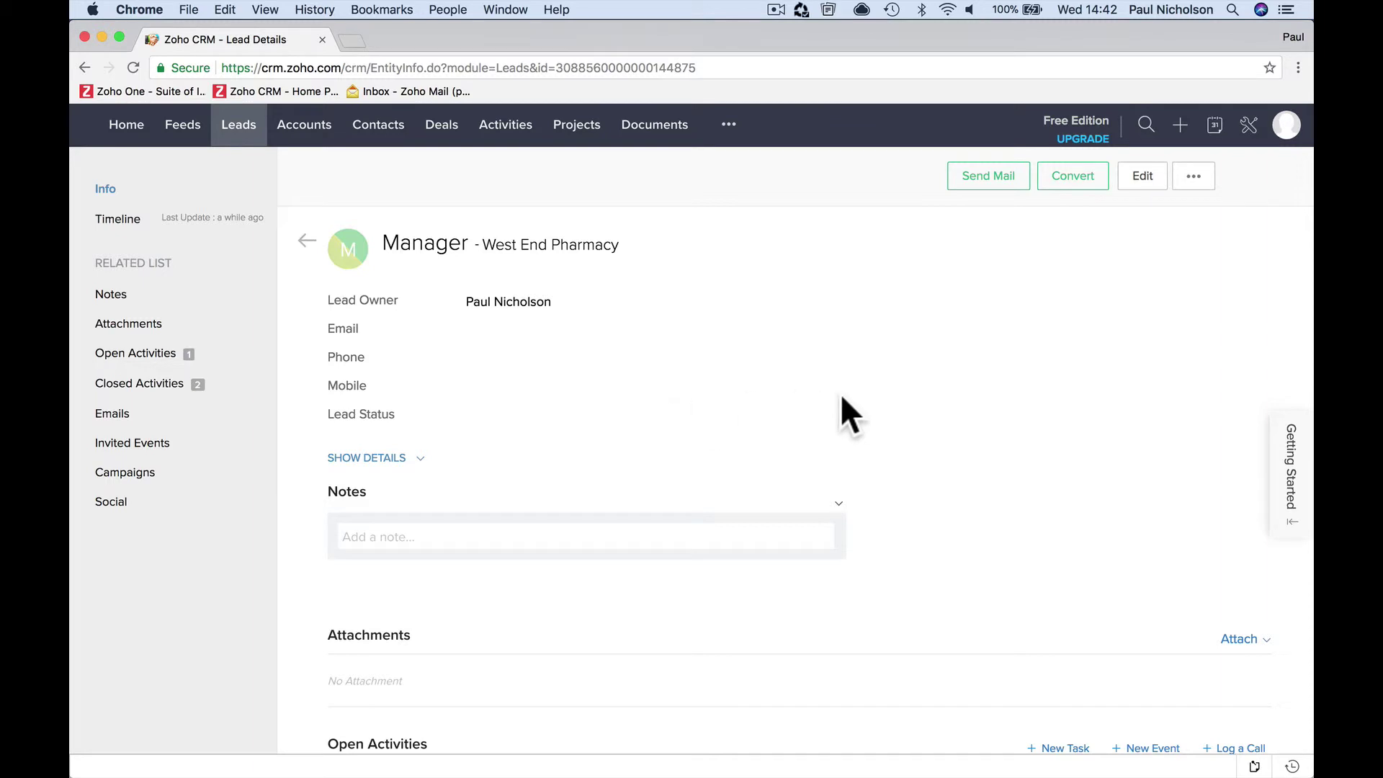
click(1067, 183)
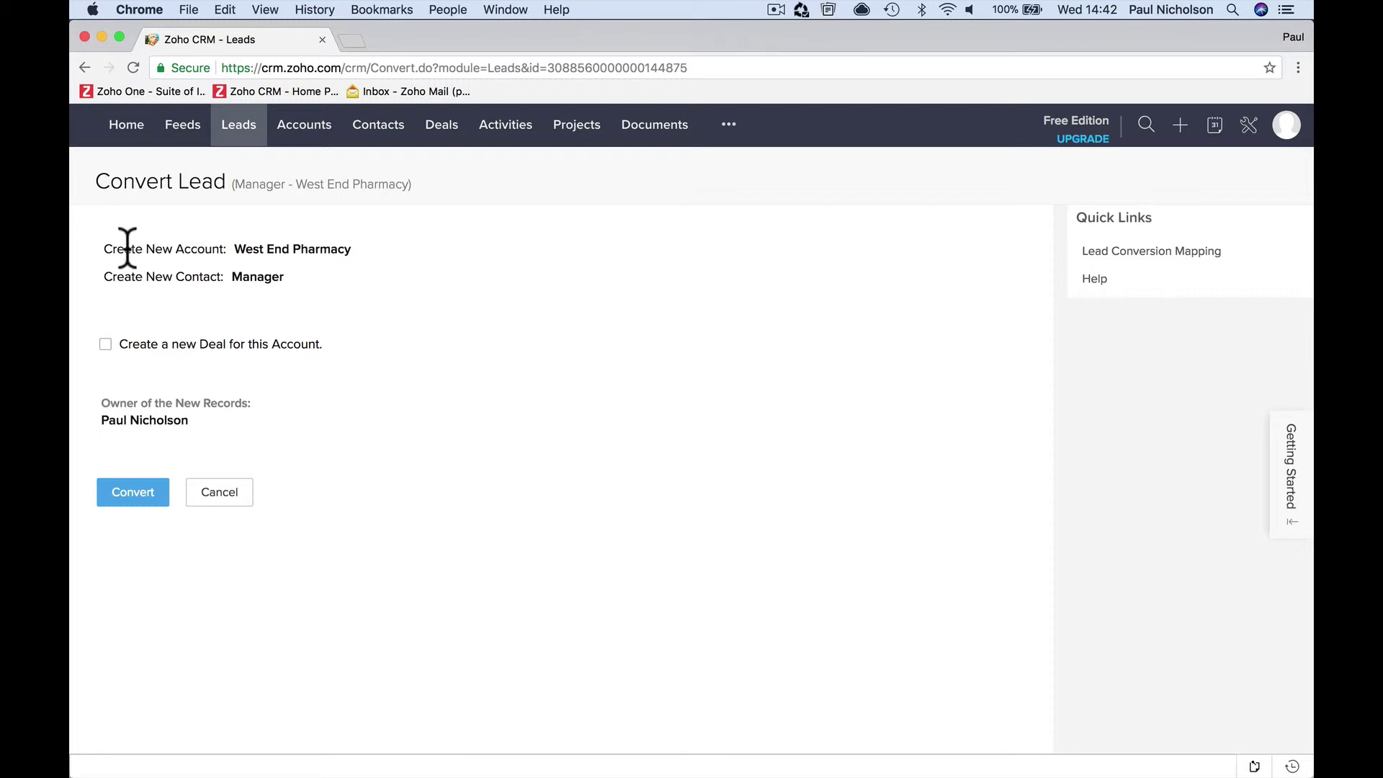
drag(147, 249, 236, 248)
click(236, 248)
click(105, 345)
scroll(366, 494, down, 2)
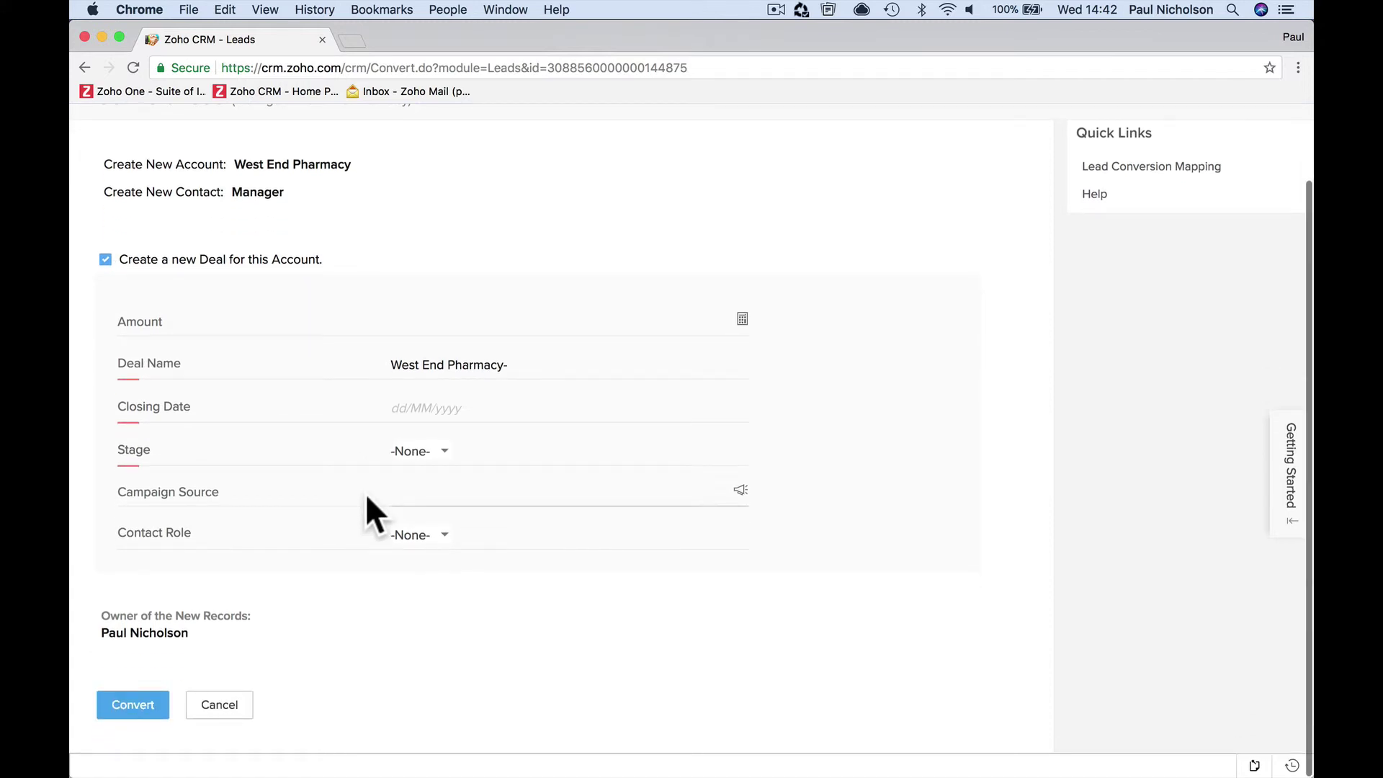
Set the new deal's amount to 1500.
click(500, 328)
text(1500)
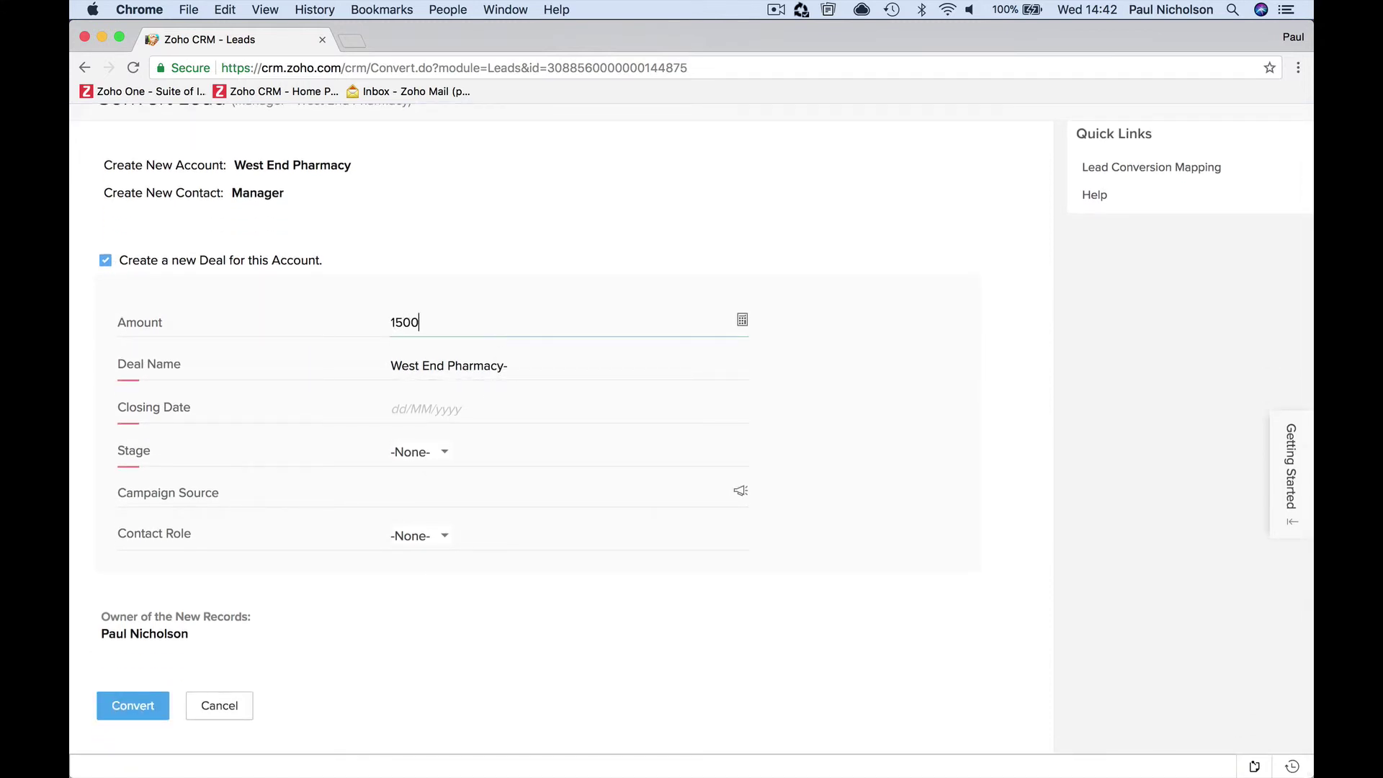
key(Tab)
Complete the deal name as "West End Pharmacy - Alarm System & CCTV".
click(522, 366)
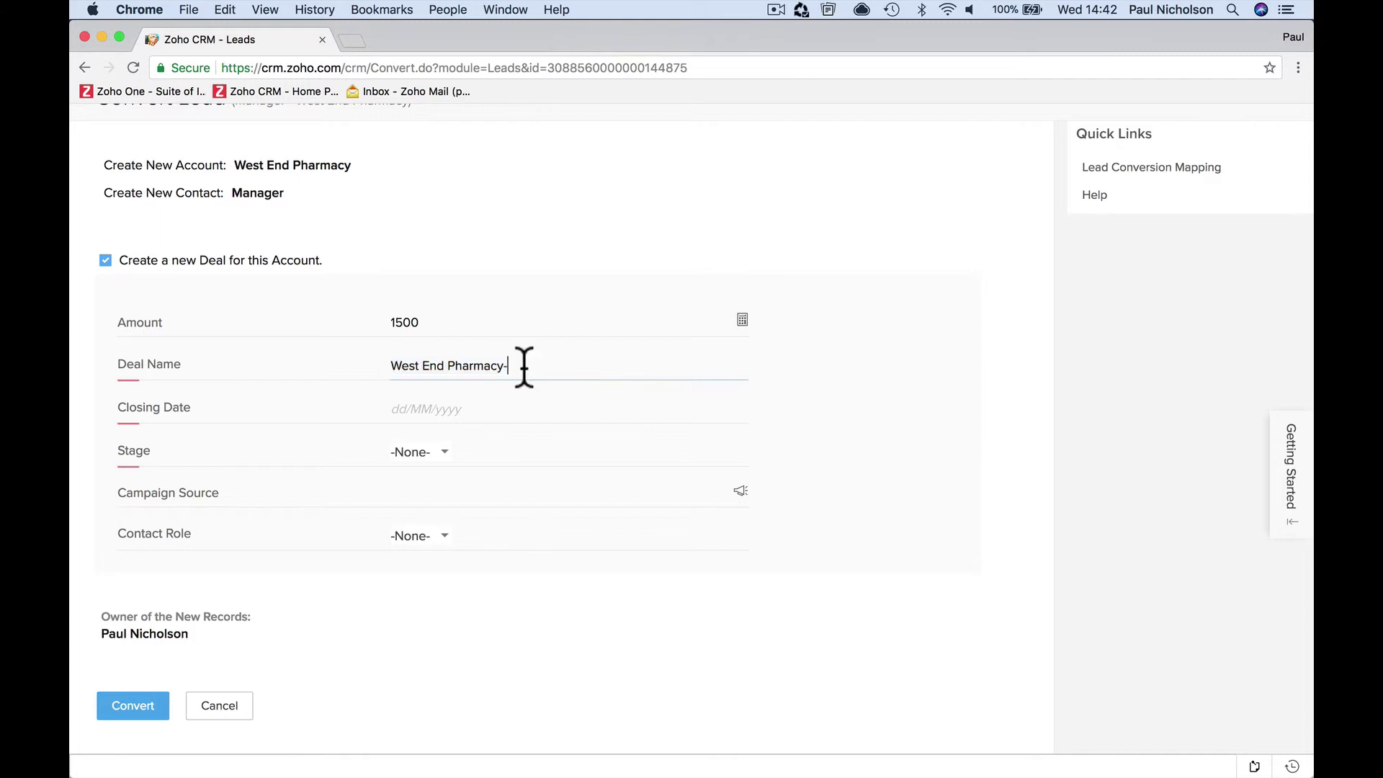
key(BackSpace)
text(- Alarm Sys)
text(tm)
text(m & CCTV)
Change the deal amount to 5000 and set the closing date to 31/03/2018.
click(518, 314)
double_click(497, 322)
text(5000)
key(Tab)
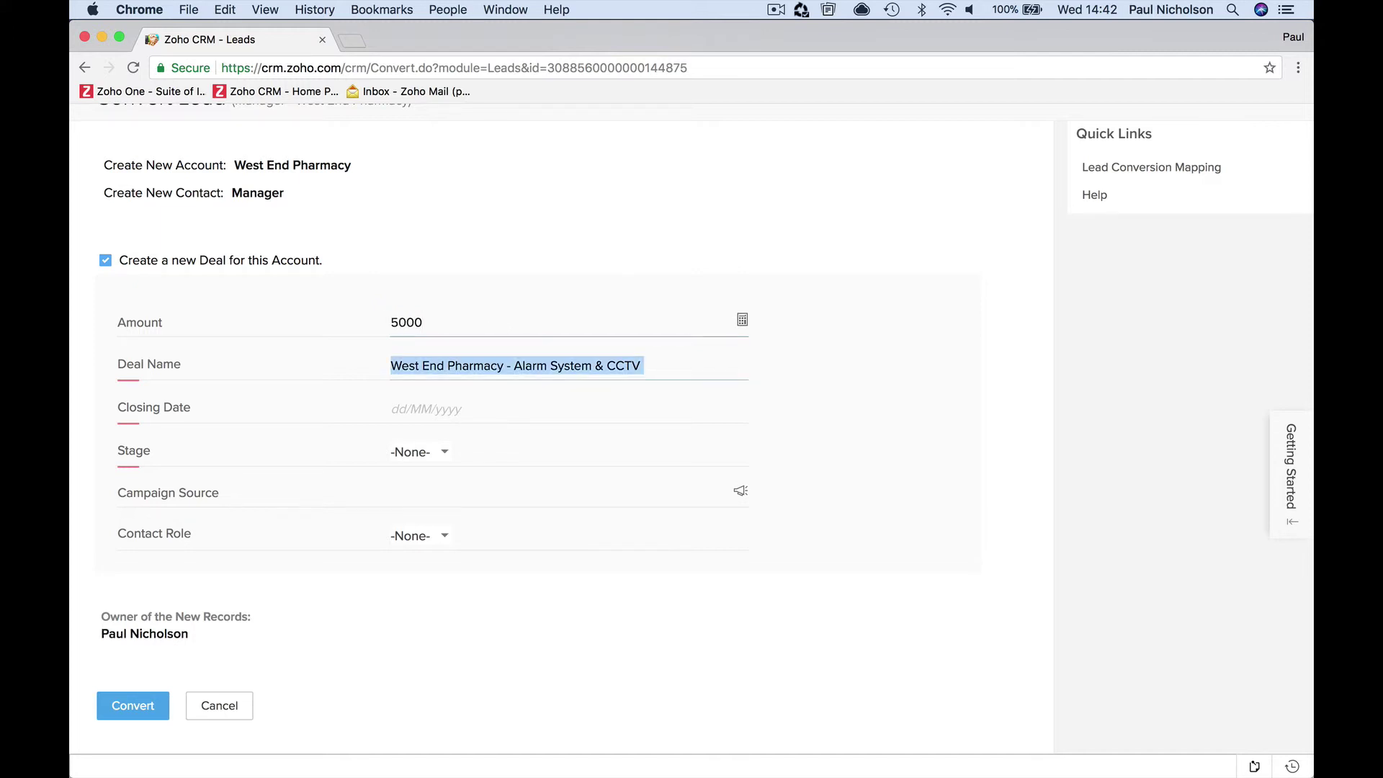
click(509, 408)
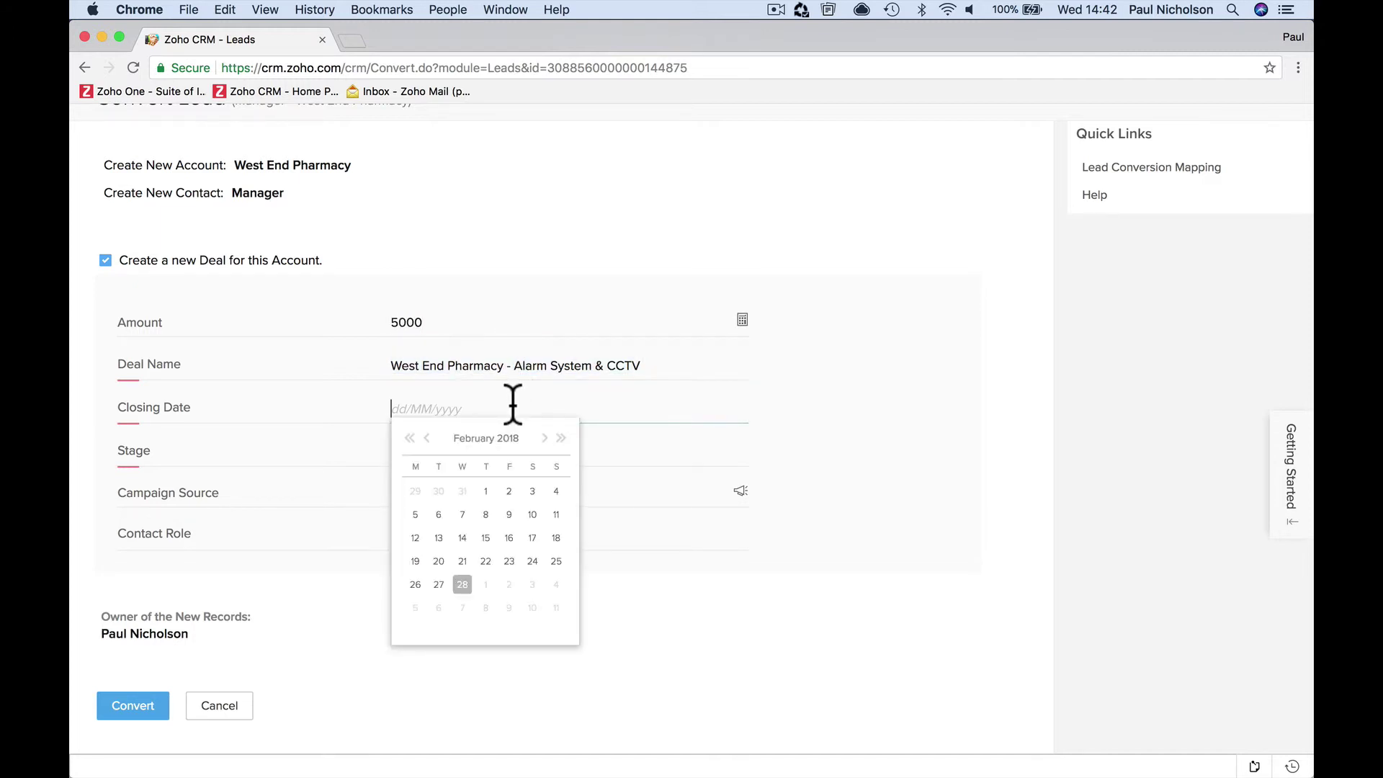
click(544, 438)
click(534, 584)
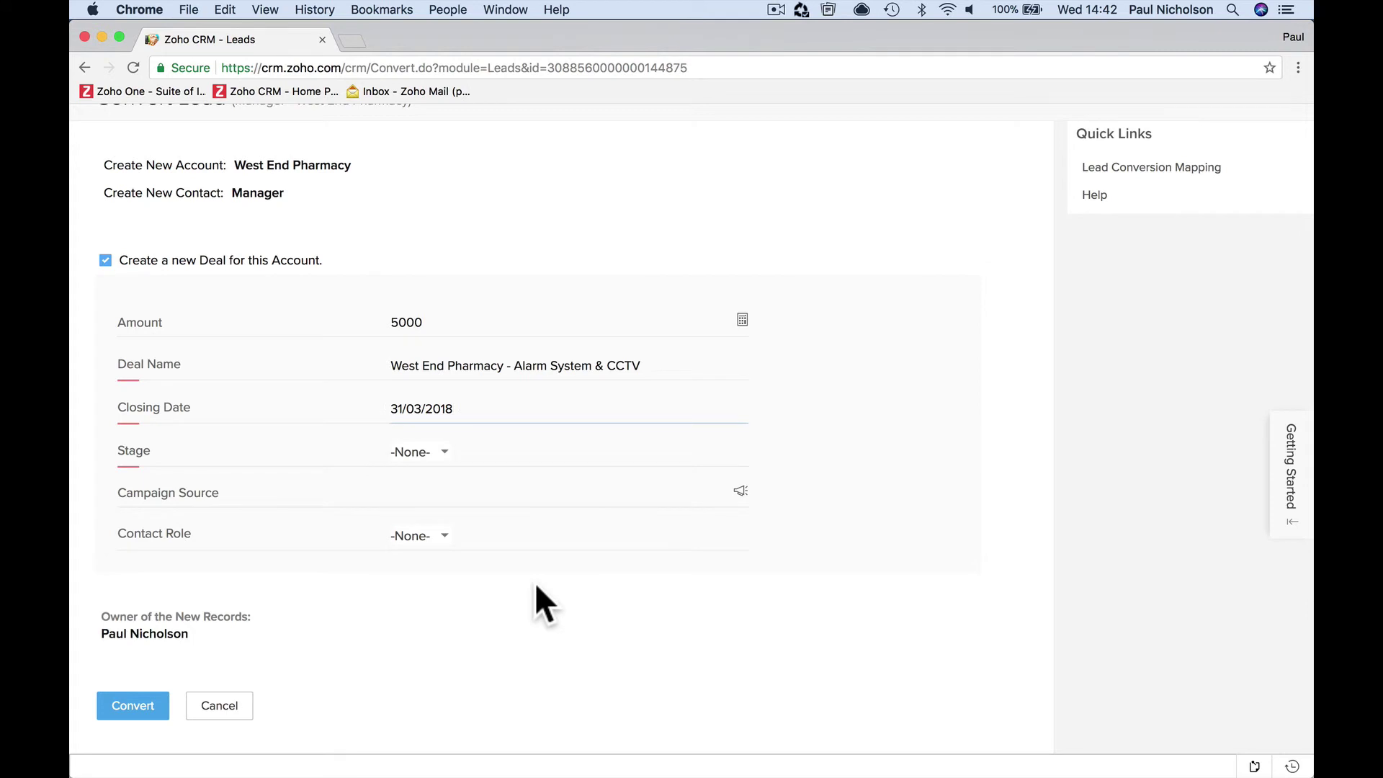
Set the deal's stage to Value Proposition.
click(481, 457)
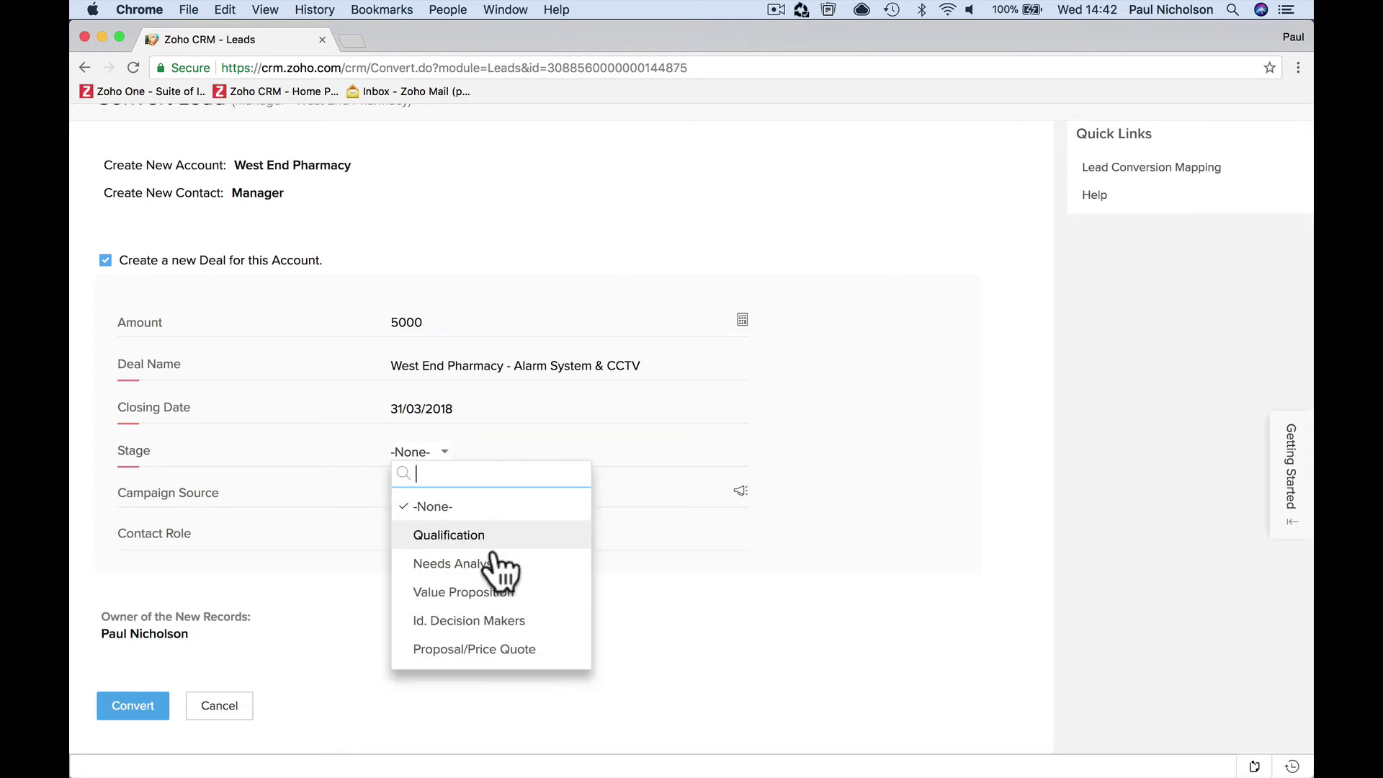
scroll(503, 627, down, 3)
scroll(526, 567, up, 2)
scroll(519, 562, up, 2)
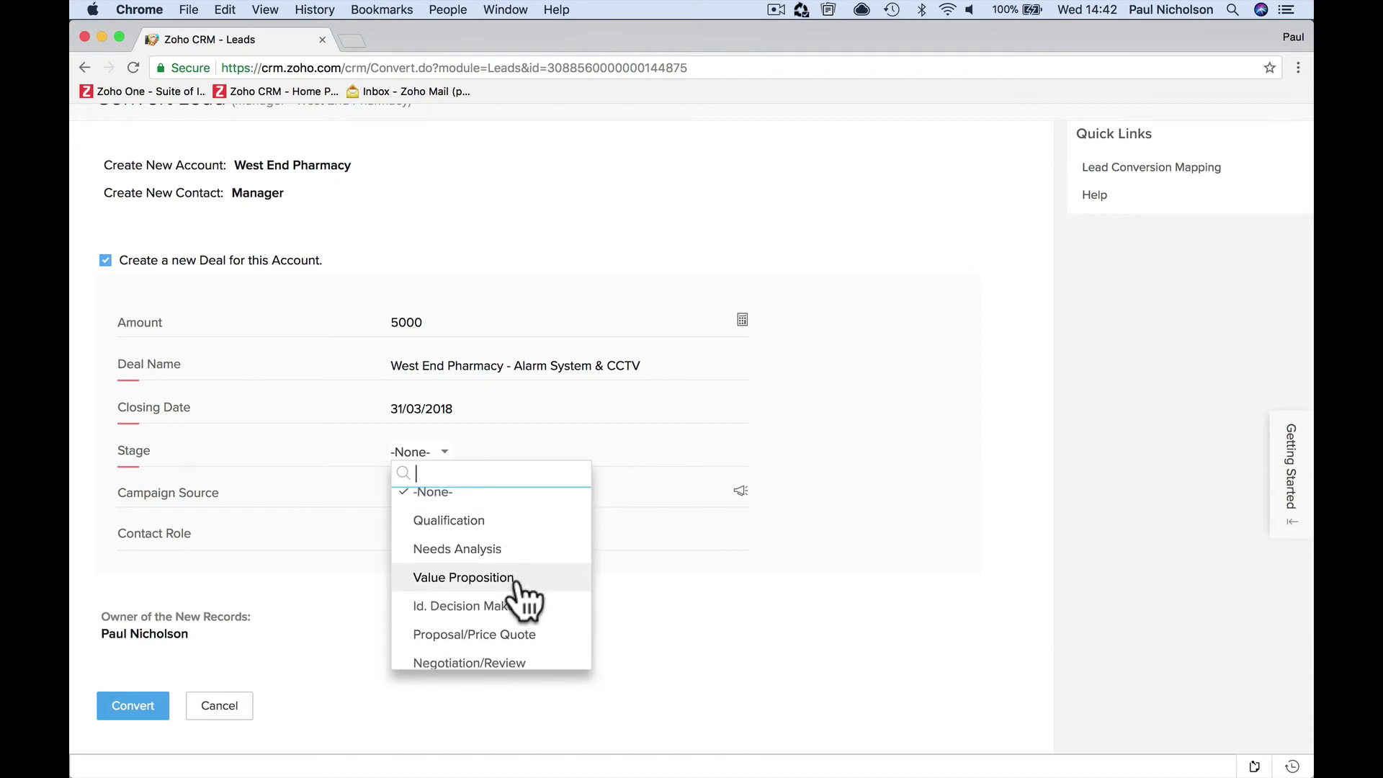
click(517, 579)
Start a new campaign as the deal's campaign source, named "Yellow Pages" with the status Active.
click(517, 484)
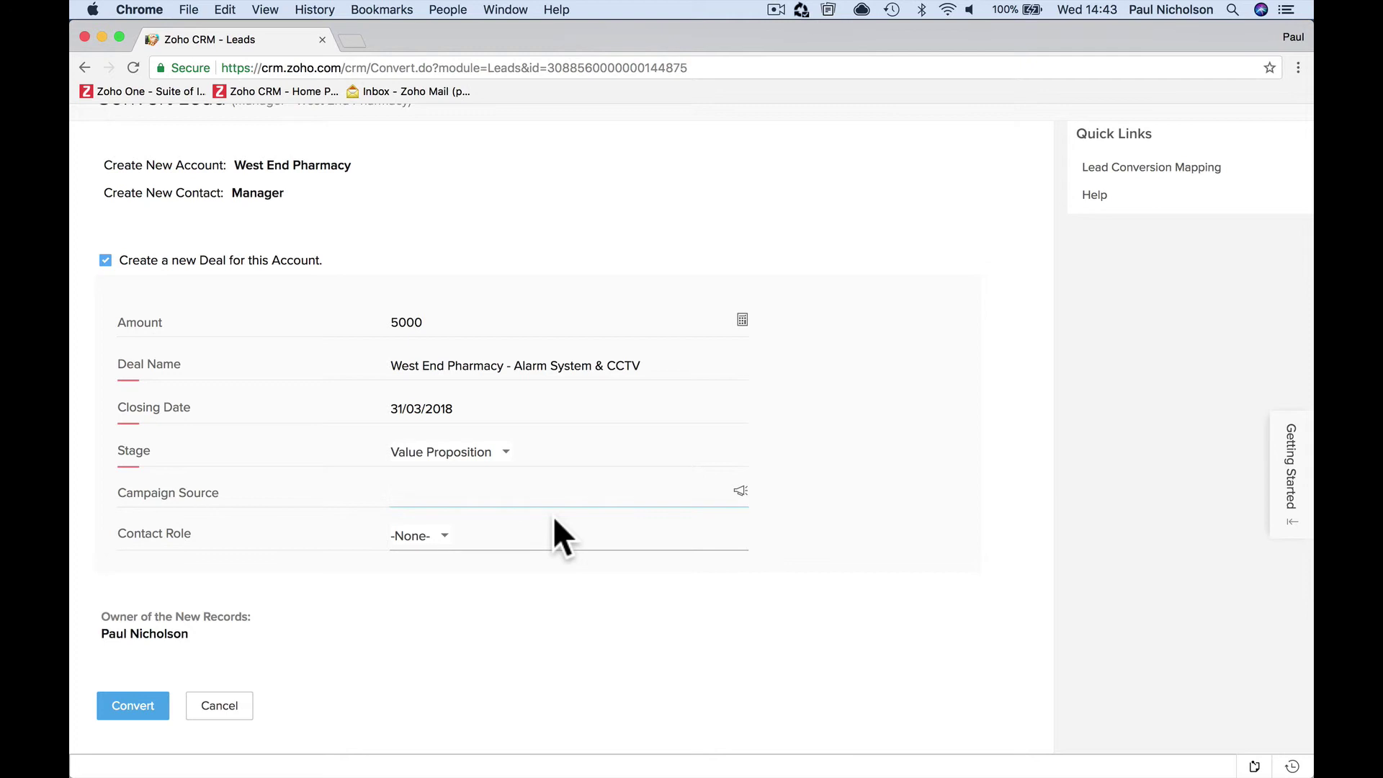
click(743, 490)
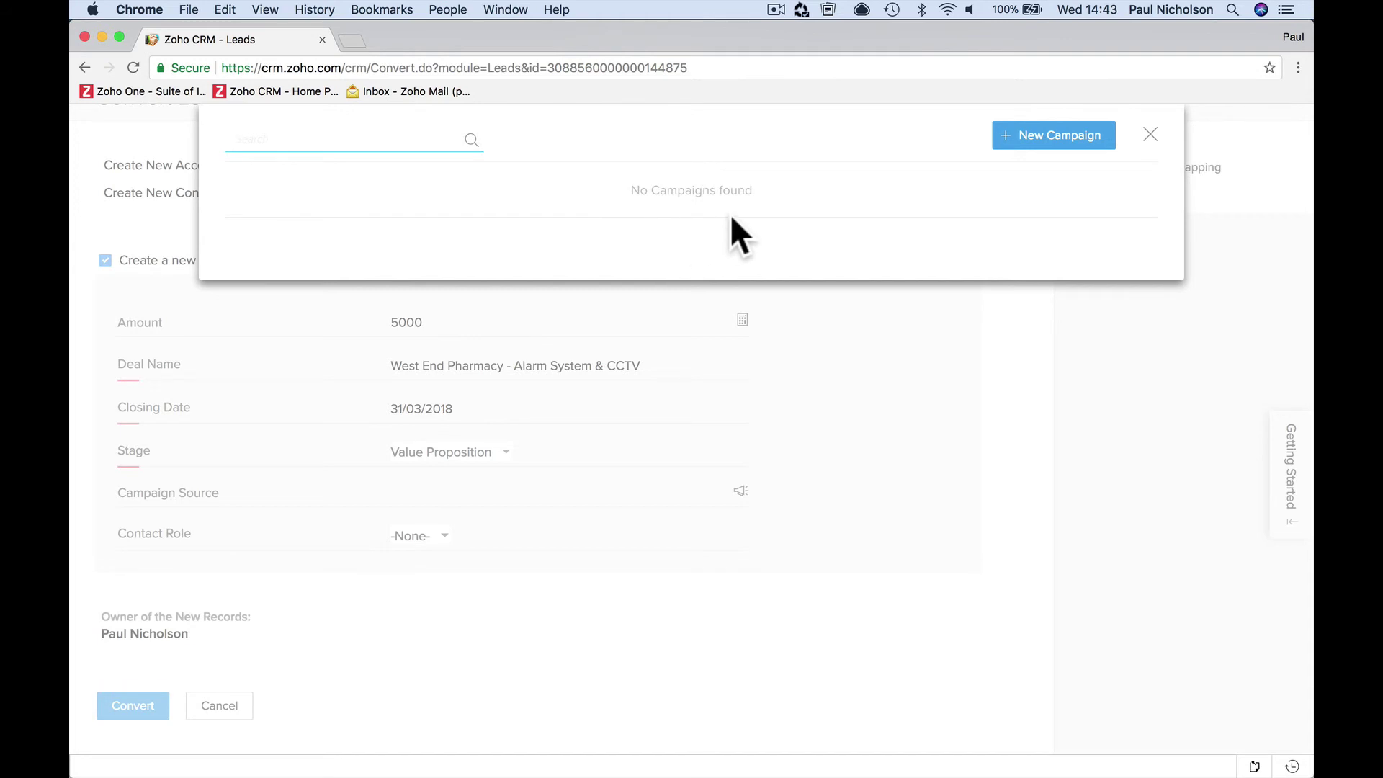
click(1044, 137)
click(696, 203)
text(Yellow Pages)
click(708, 248)
click(703, 328)
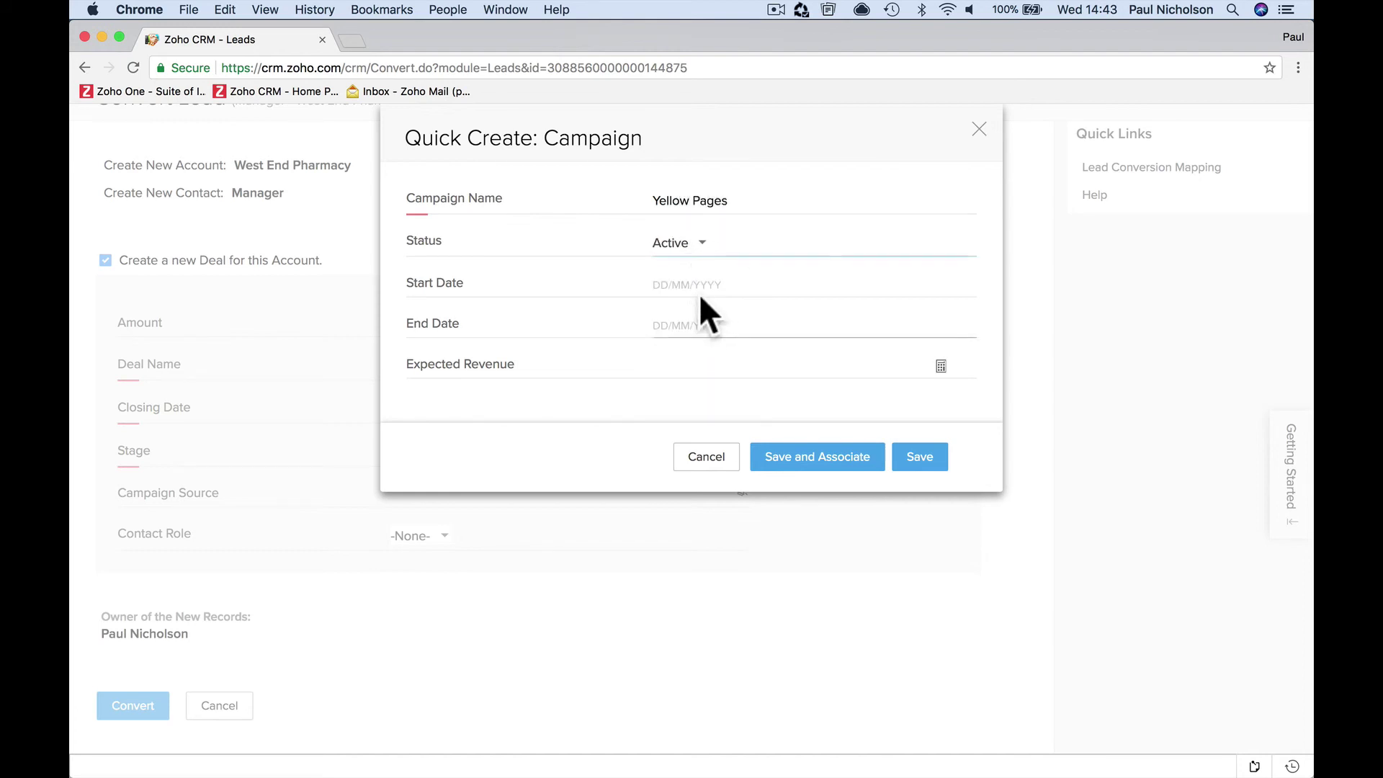
Set the campaign's start date to 01/01/2018 and its end date to 31/12/2018.
click(700, 283)
click(690, 313)
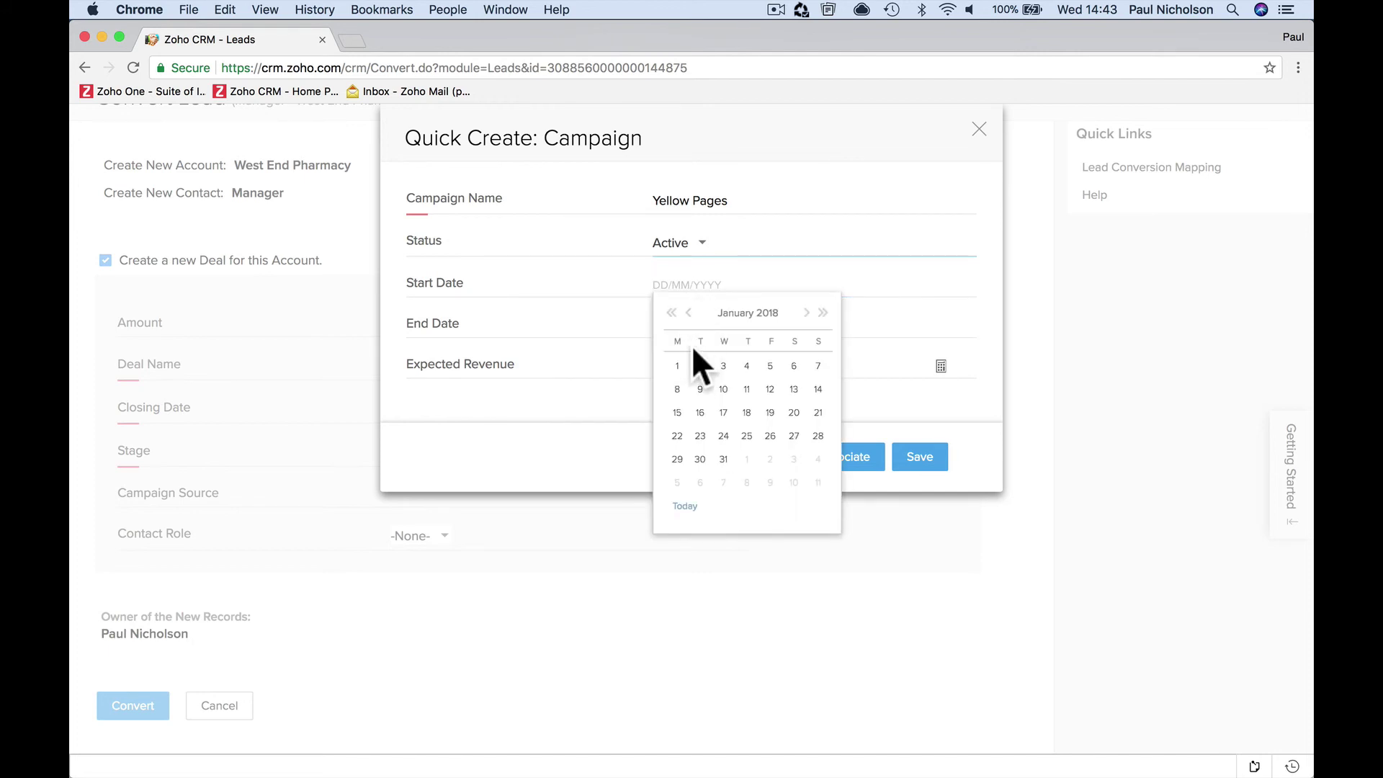
click(677, 366)
click(704, 325)
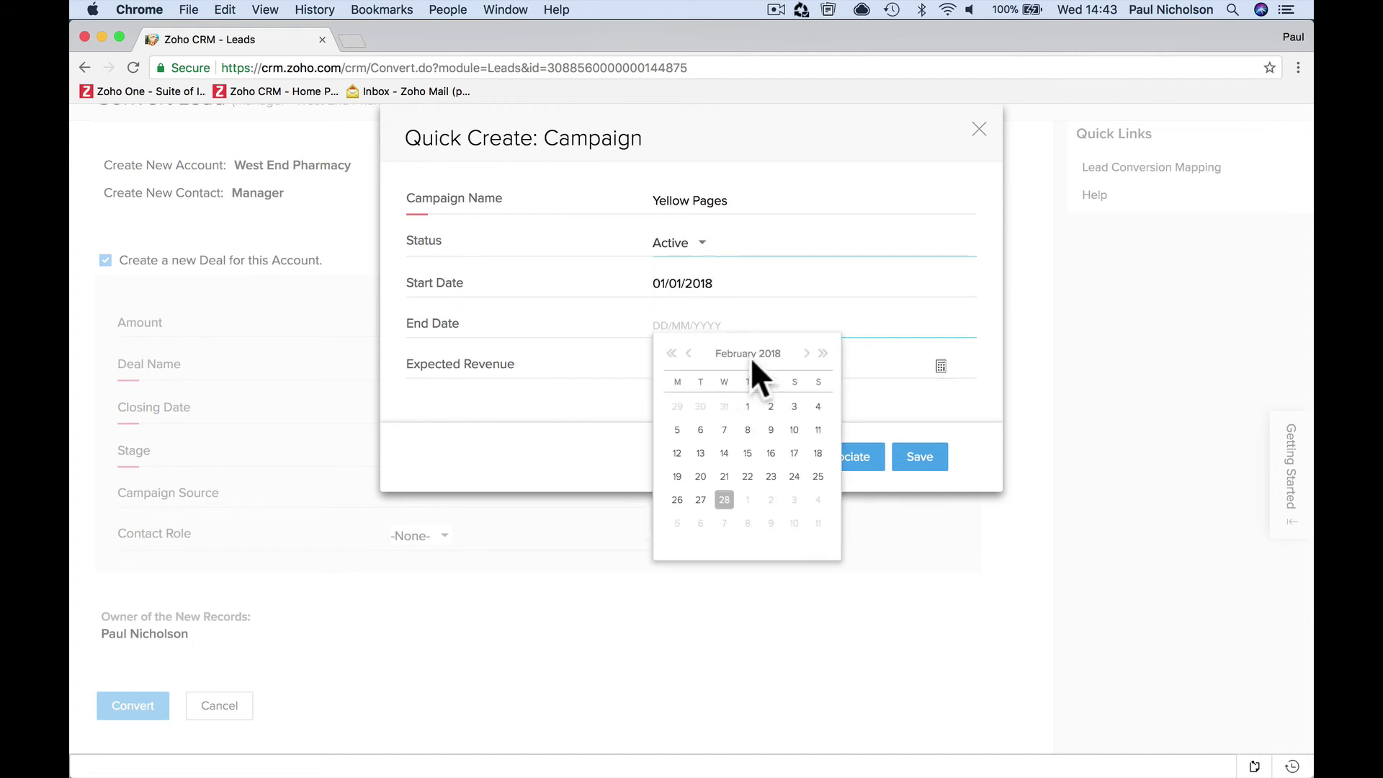
triple_click(806, 353)
double_click(806, 353)
double_click(806, 353)
click(806, 353)
click(806, 353)
click(806, 353)
click(678, 523)
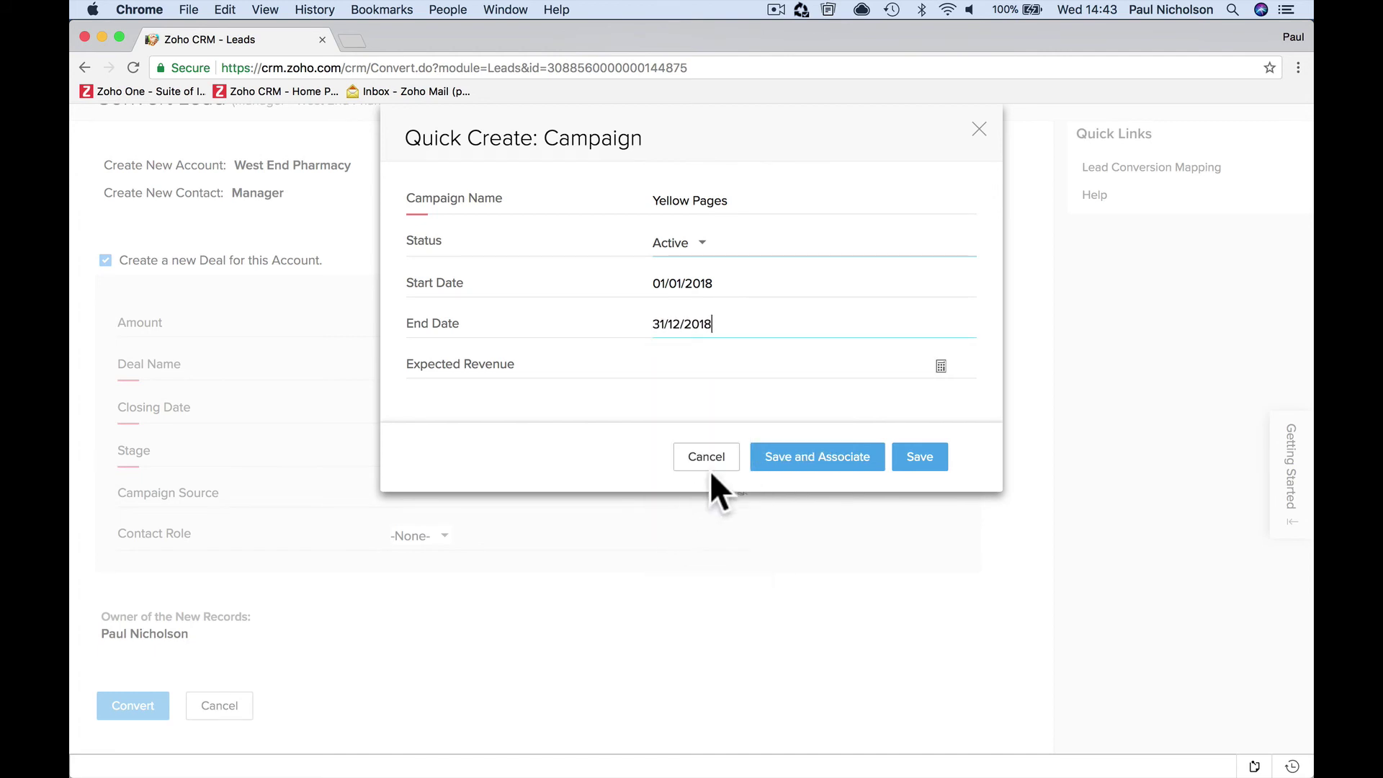
Enter 10000 as the campaign's expected revenue, then save the campaign and associate it with the deal.
click(756, 366)
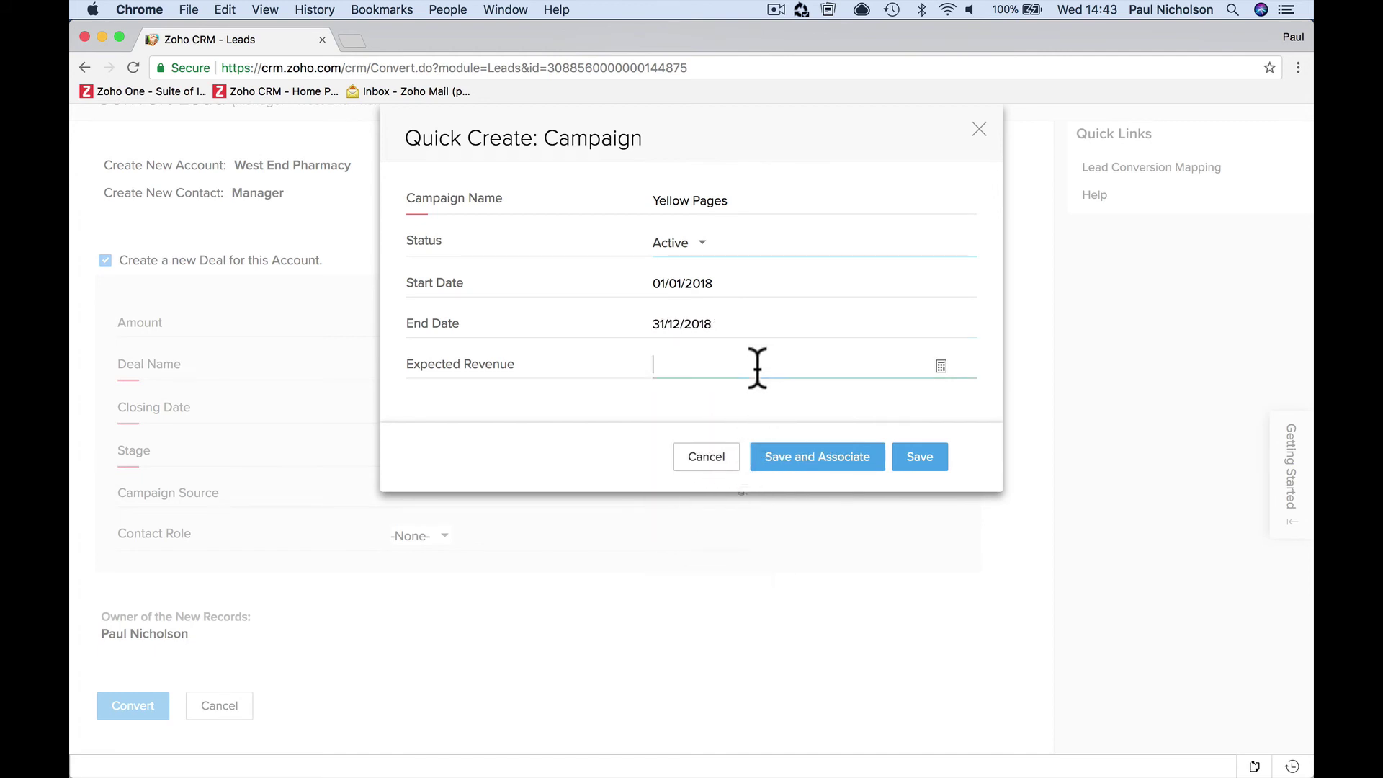
text(10000)
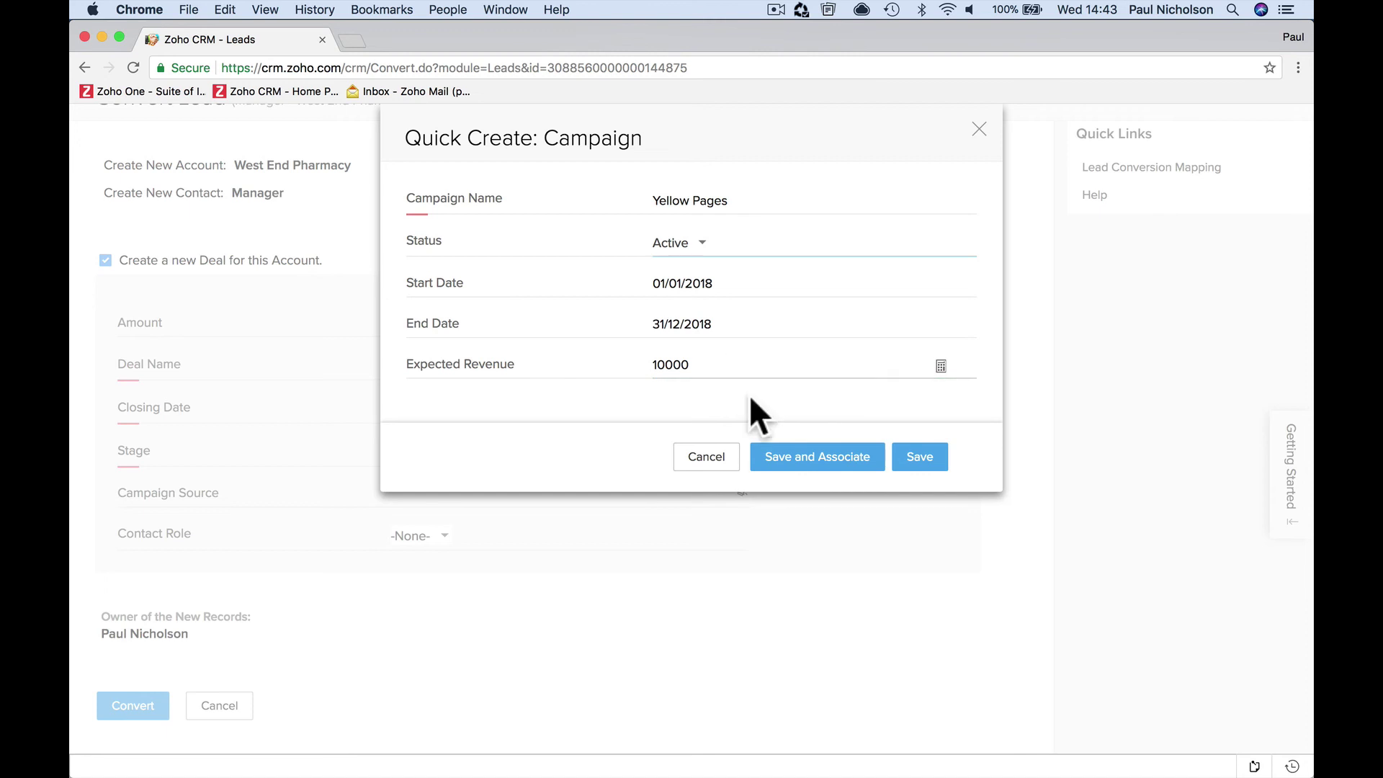
click(805, 458)
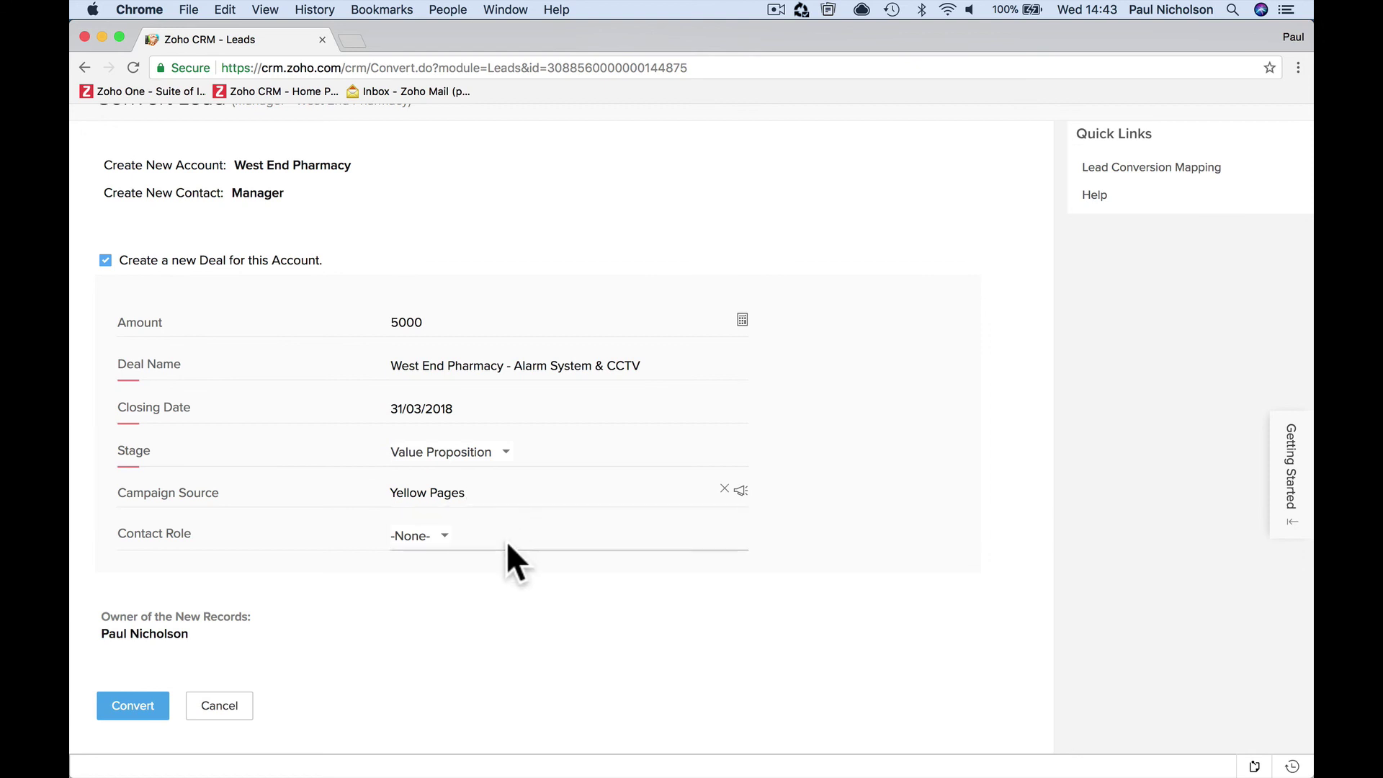
Set the contact role to Decision Maker and convert the lead.
click(445, 541)
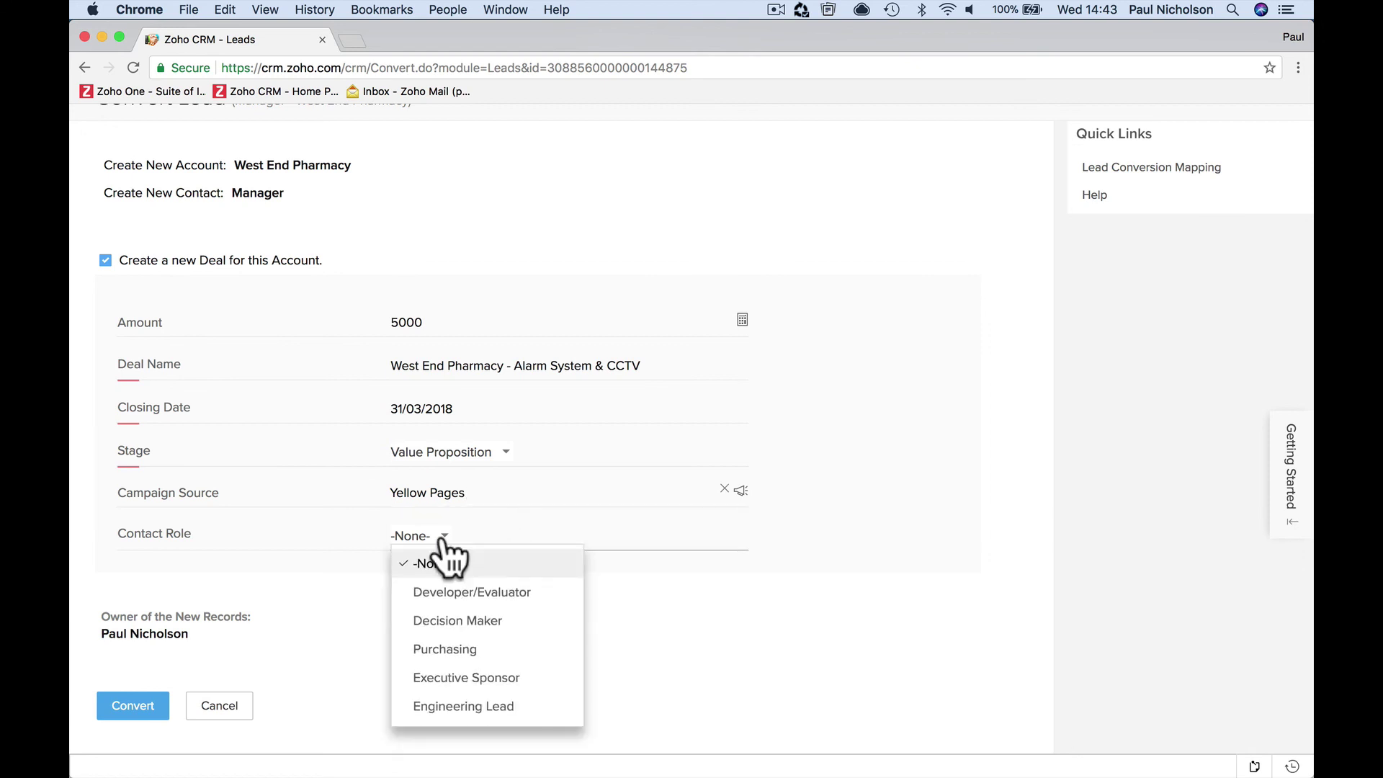
click(458, 620)
click(144, 702)
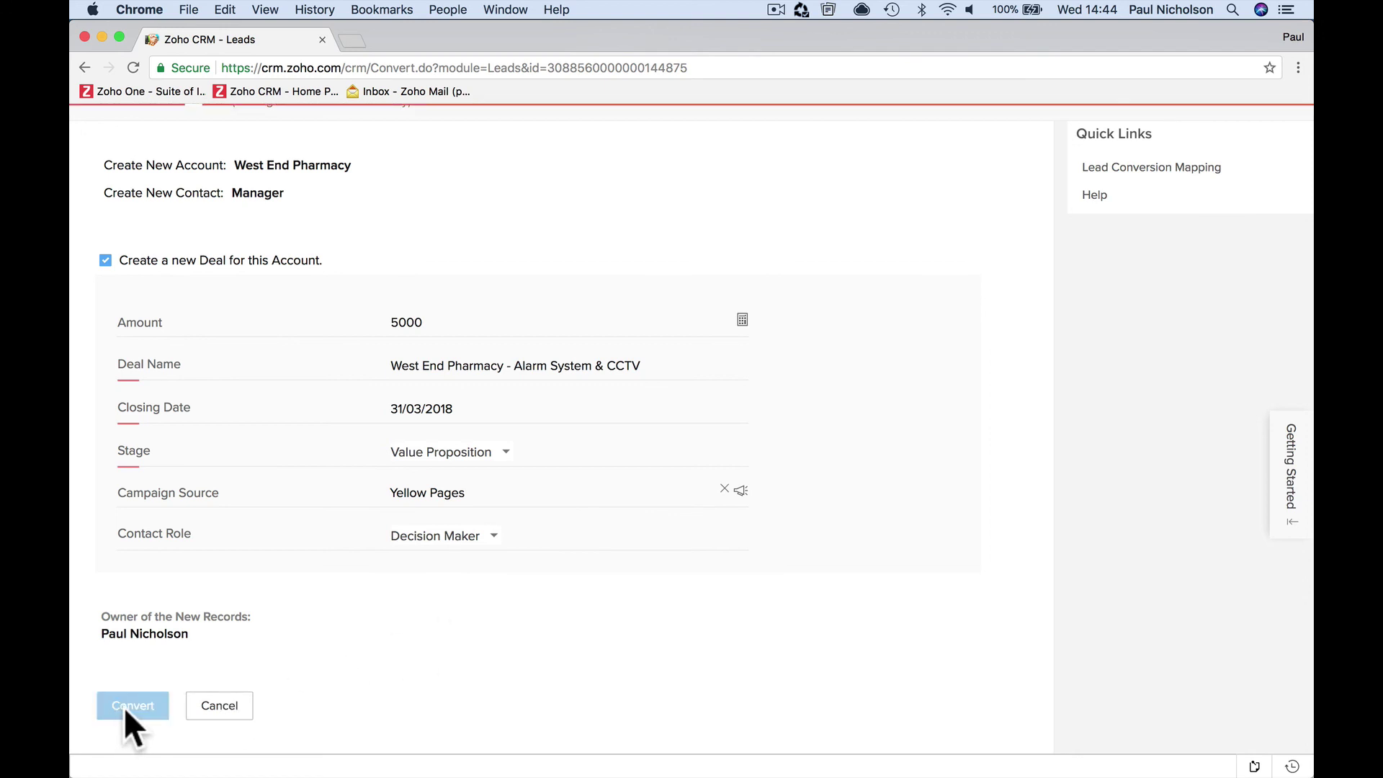